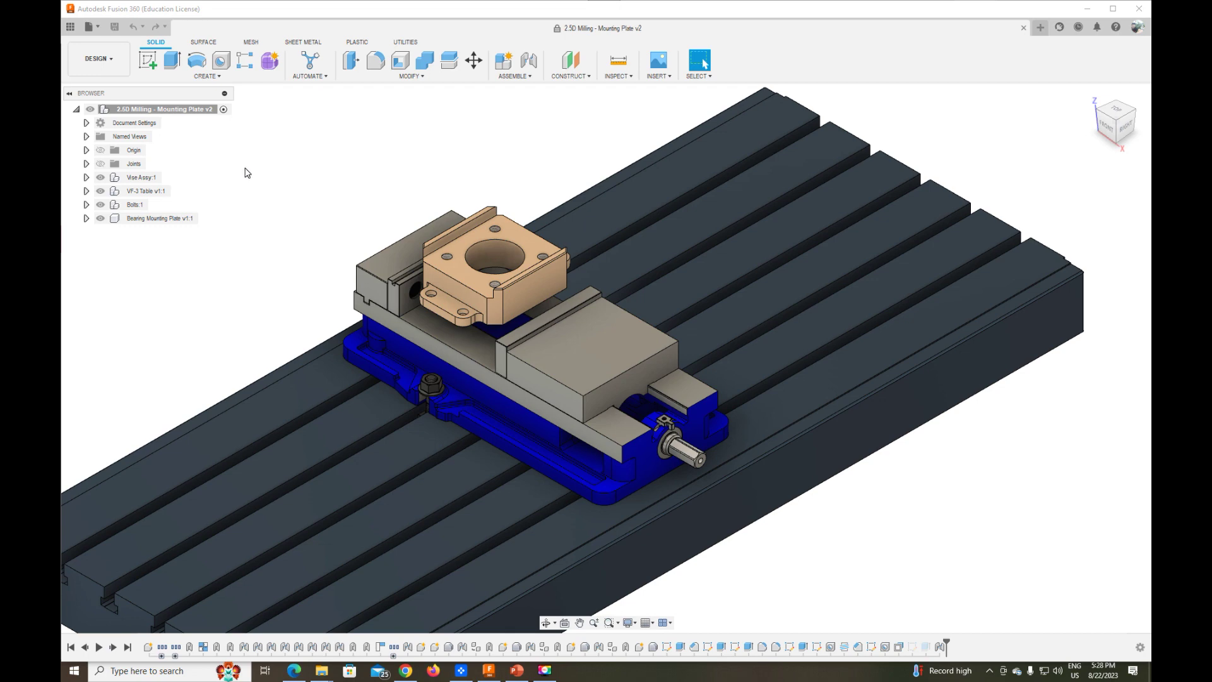
Switch to the Manufacture workspace and start a machine simulation of the listed setups.
click(122, 60)
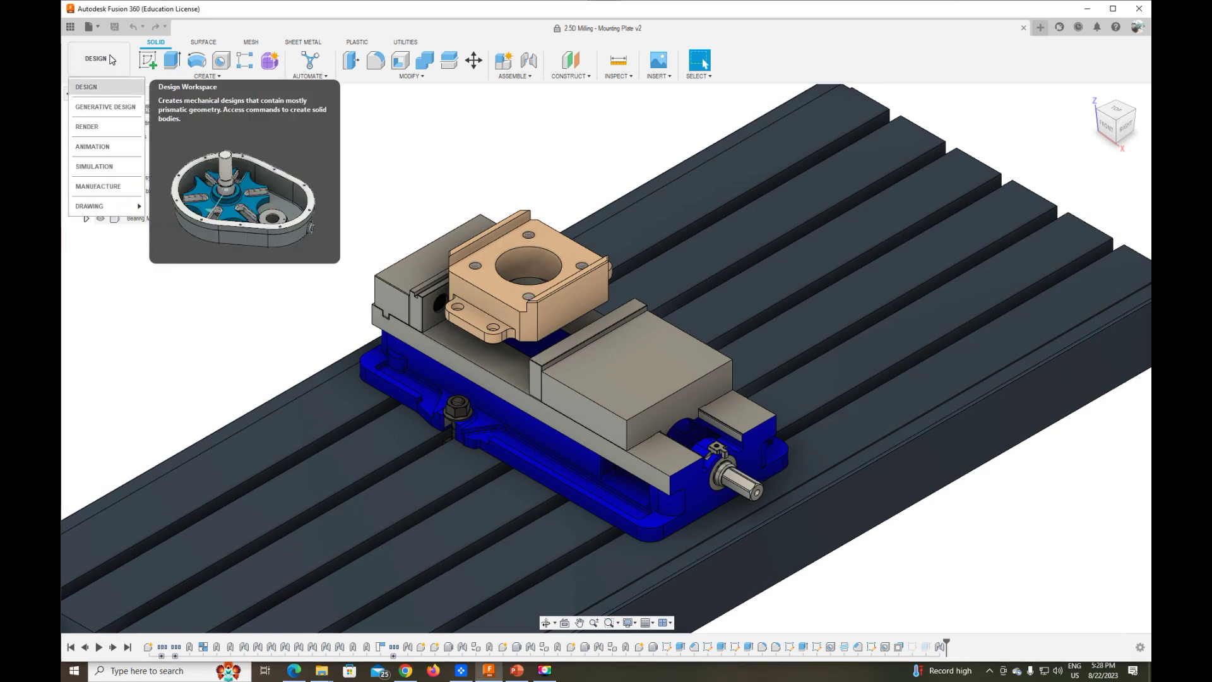
click(442, 149)
click(98, 58)
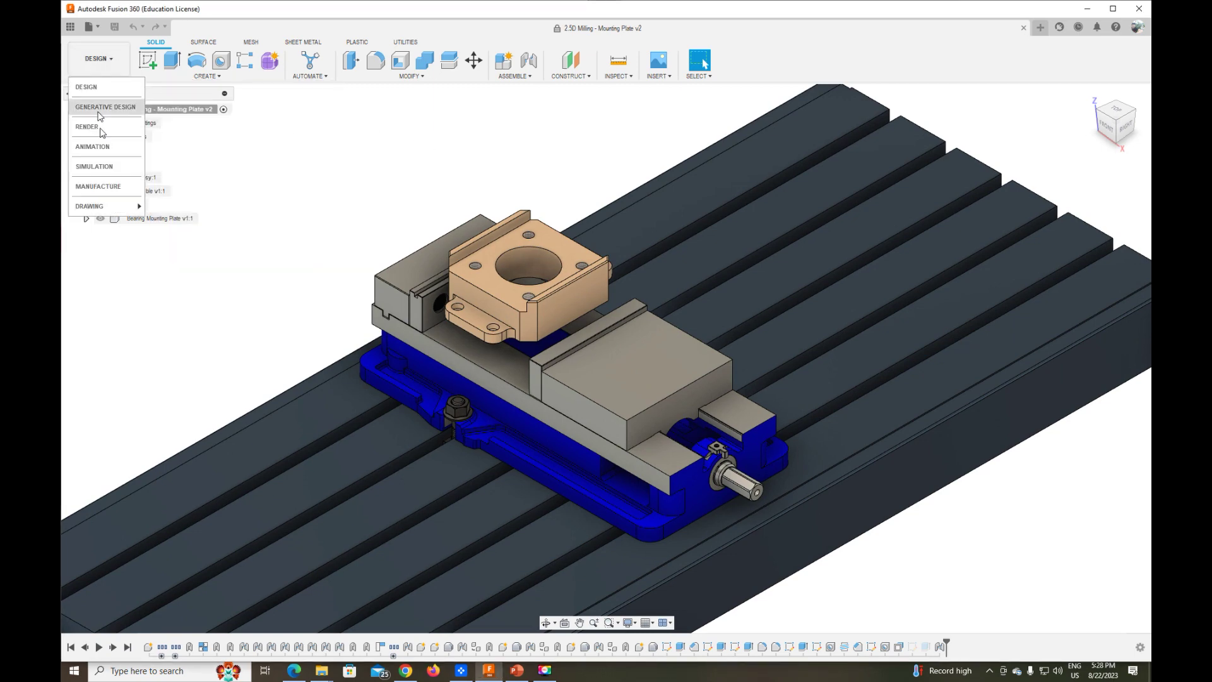
click(453, 156)
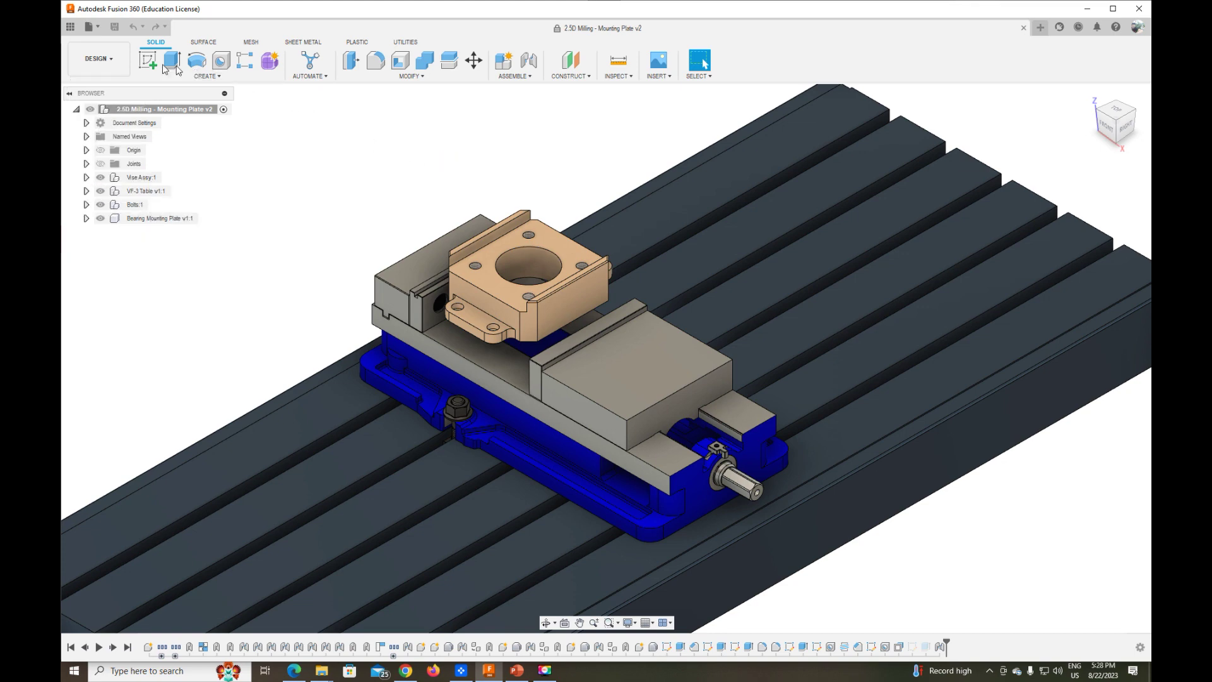
click(98, 58)
click(94, 187)
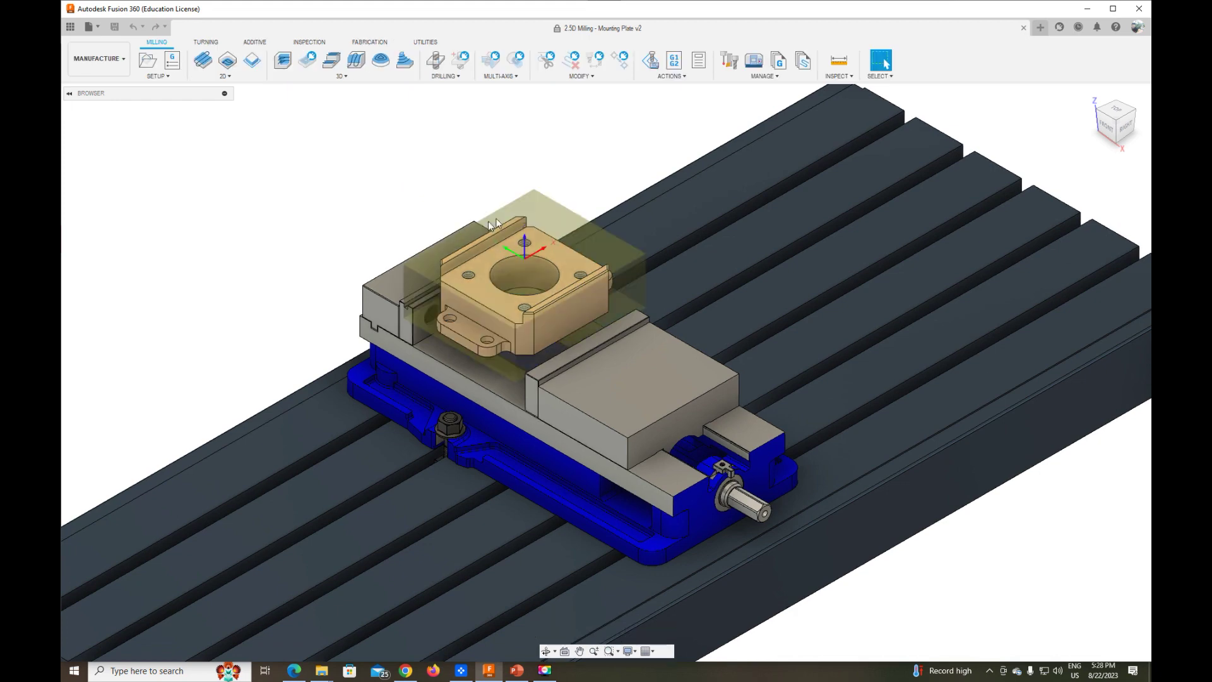
click(660, 60)
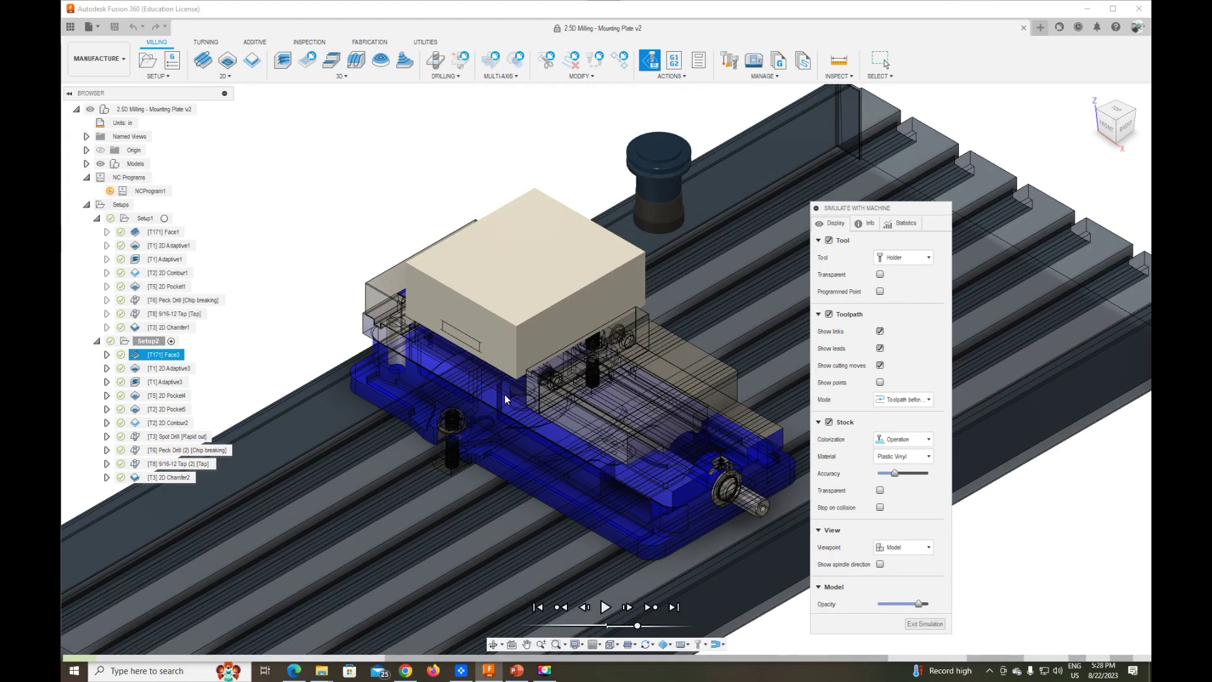
scroll(470, 399, down, 2)
scroll(442, 436, up, 5)
scroll(442, 435, up, 2)
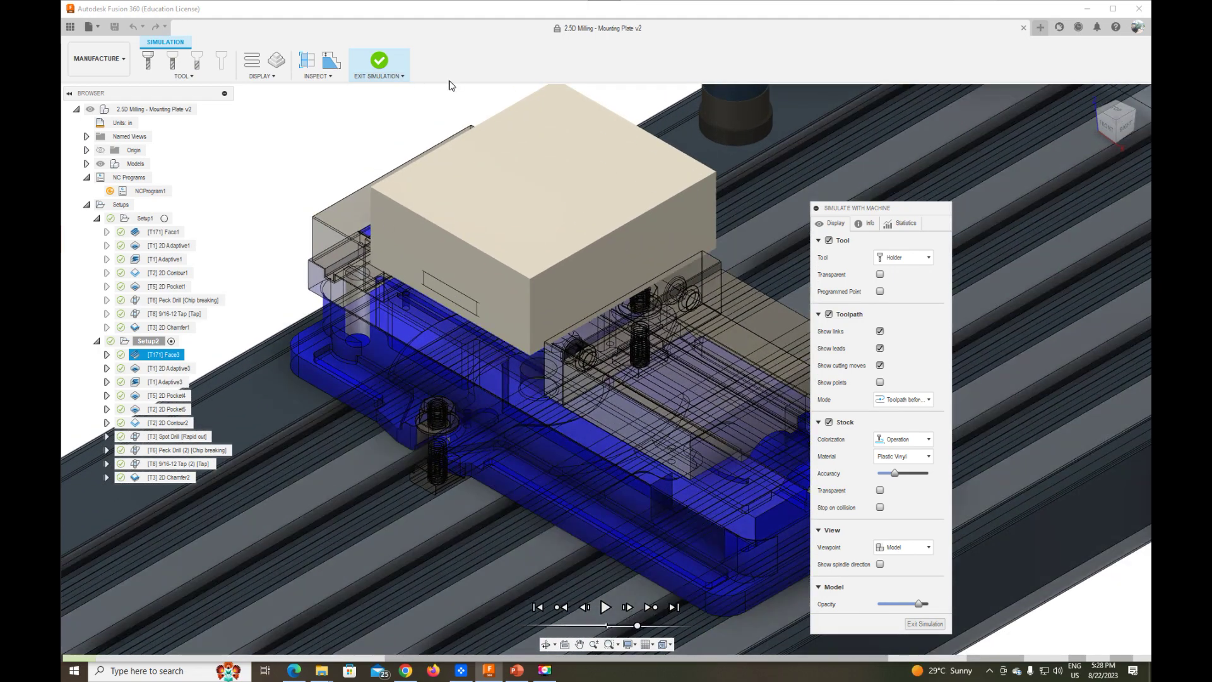
scroll(486, 129, up, 2)
scroll(486, 129, up, 1)
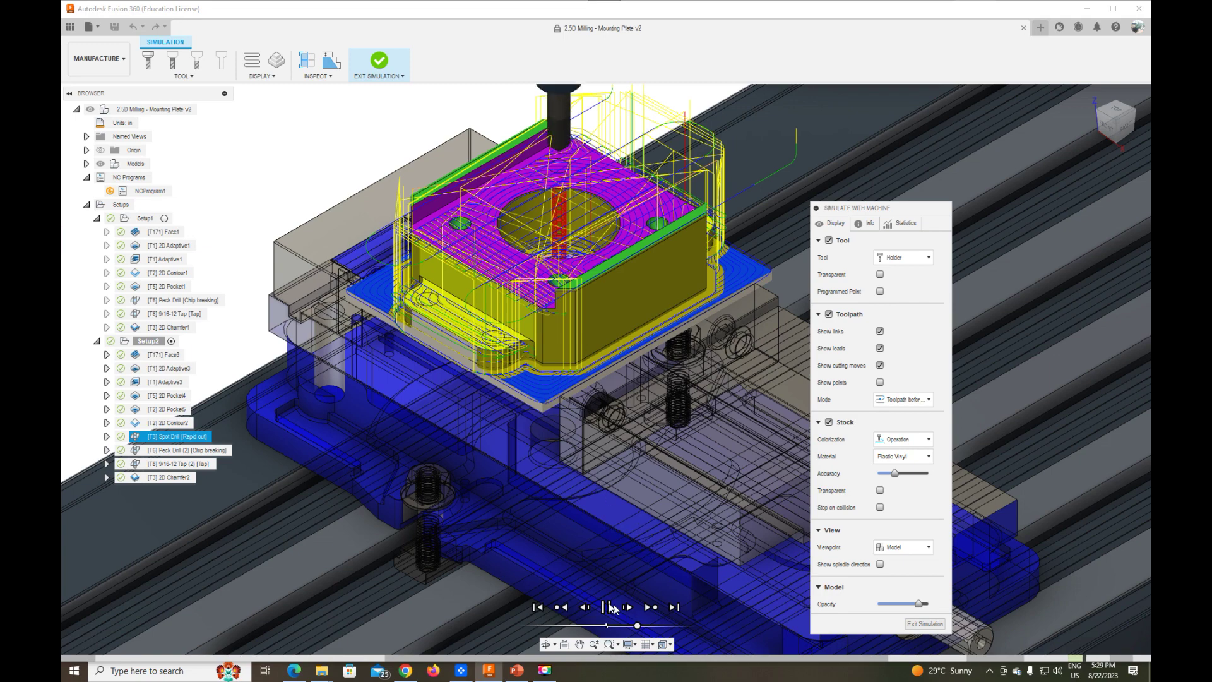
click(925, 624)
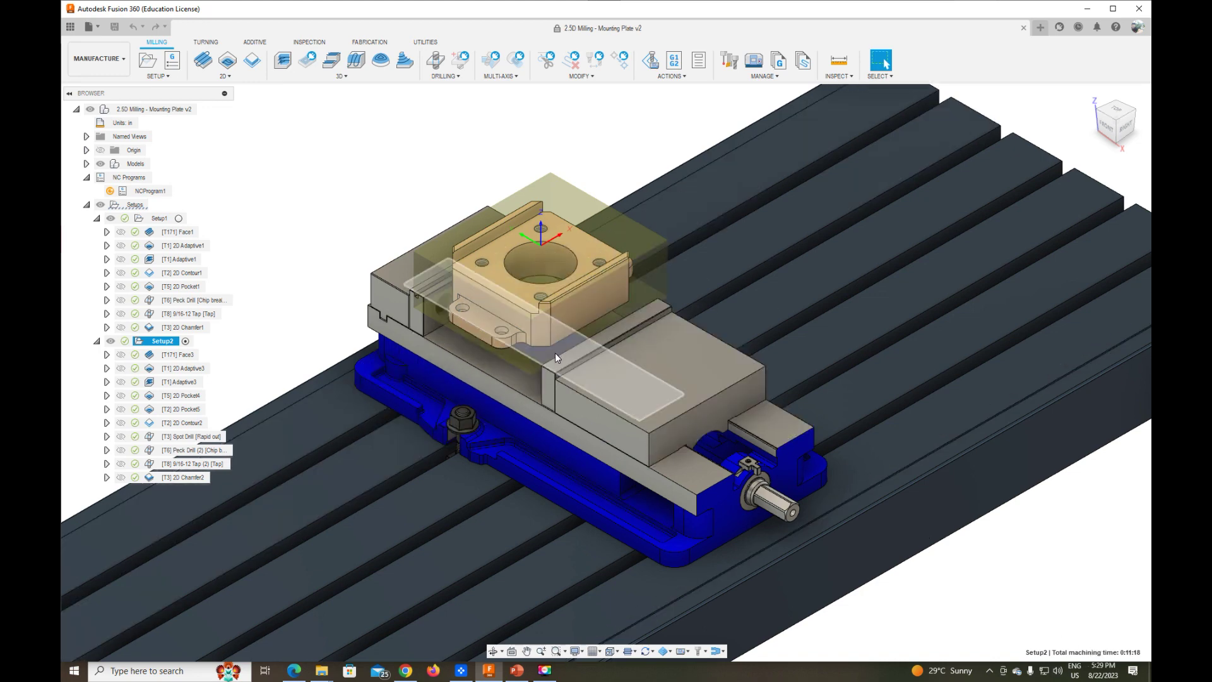
Create a new empty design beside the milling document.
scroll(479, 263, down, 3)
scroll(475, 264, up, 5)
scroll(474, 263, up, 2)
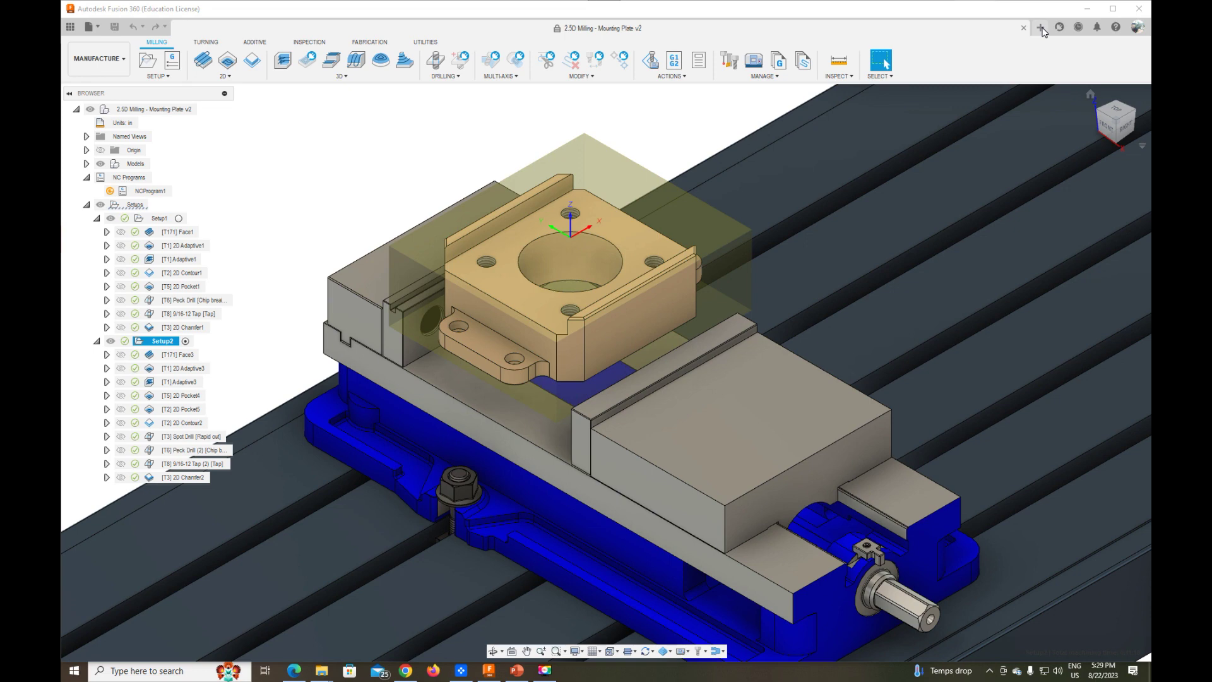
click(1041, 28)
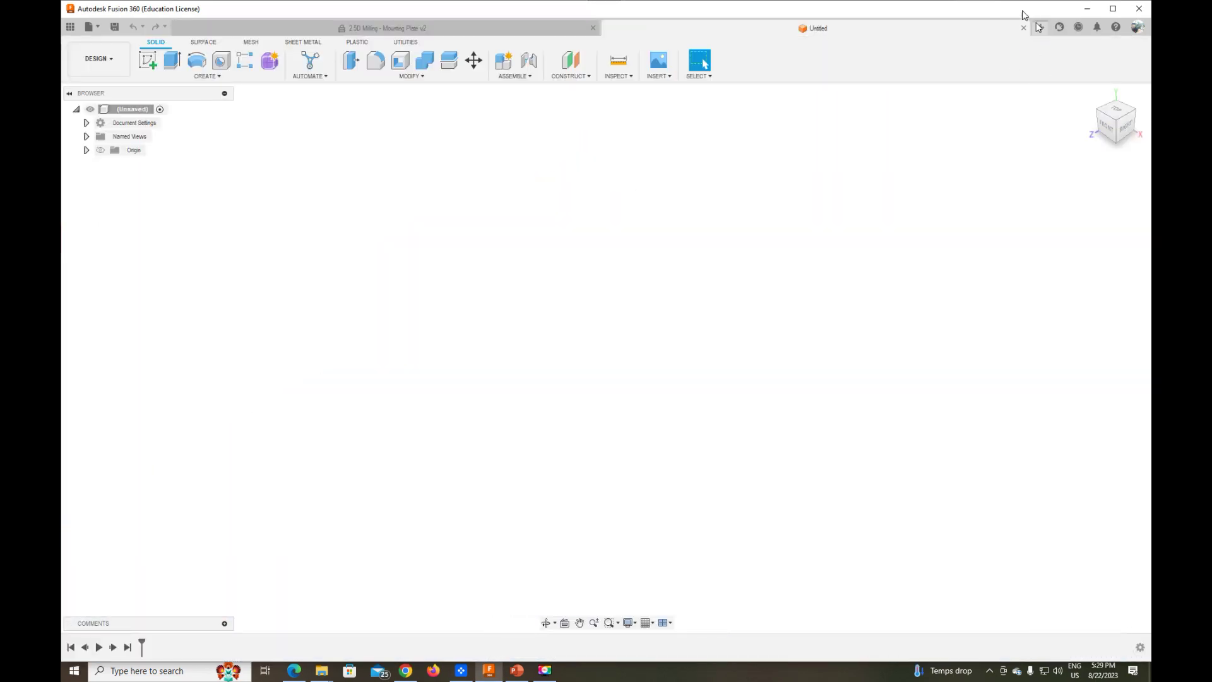
Start a new sketch on the front origin plane.
click(150, 58)
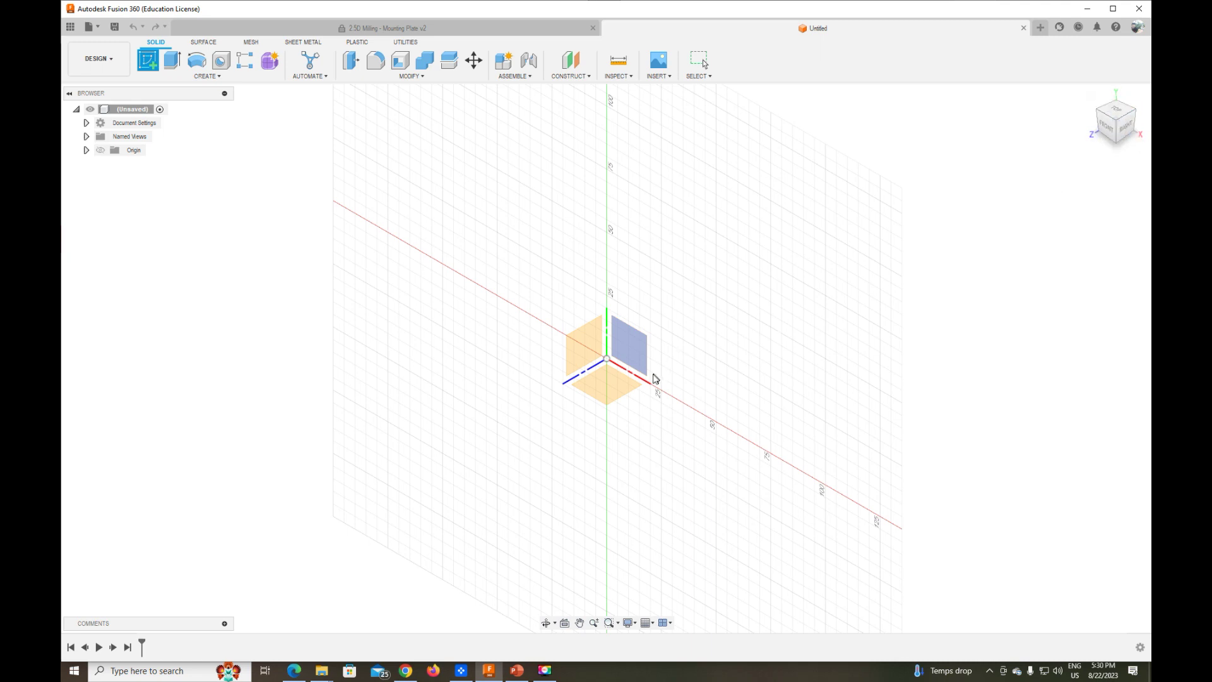
mouse_move(654, 358)
shift+middle_down()
mouse_move(595, 363)
mouse_move(609, 360)
shift+middle_up()
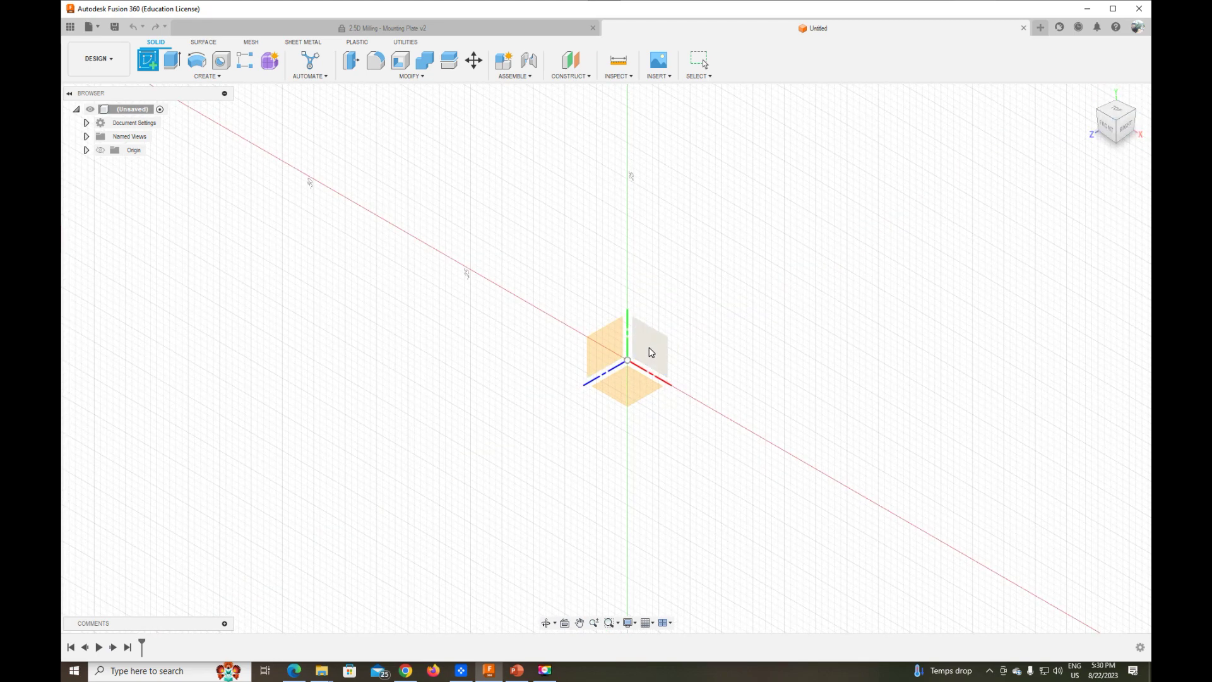
click(649, 346)
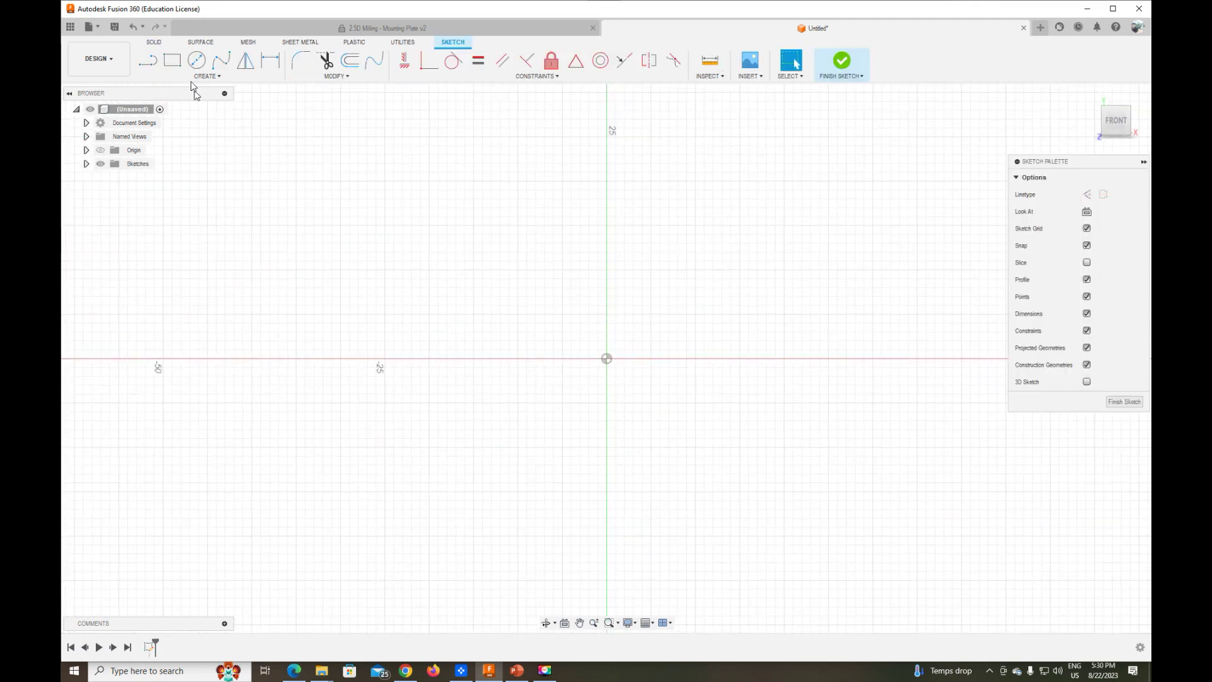
Draw a two-point rectangle from the origin and dimension its width to 60 mm.
click(170, 63)
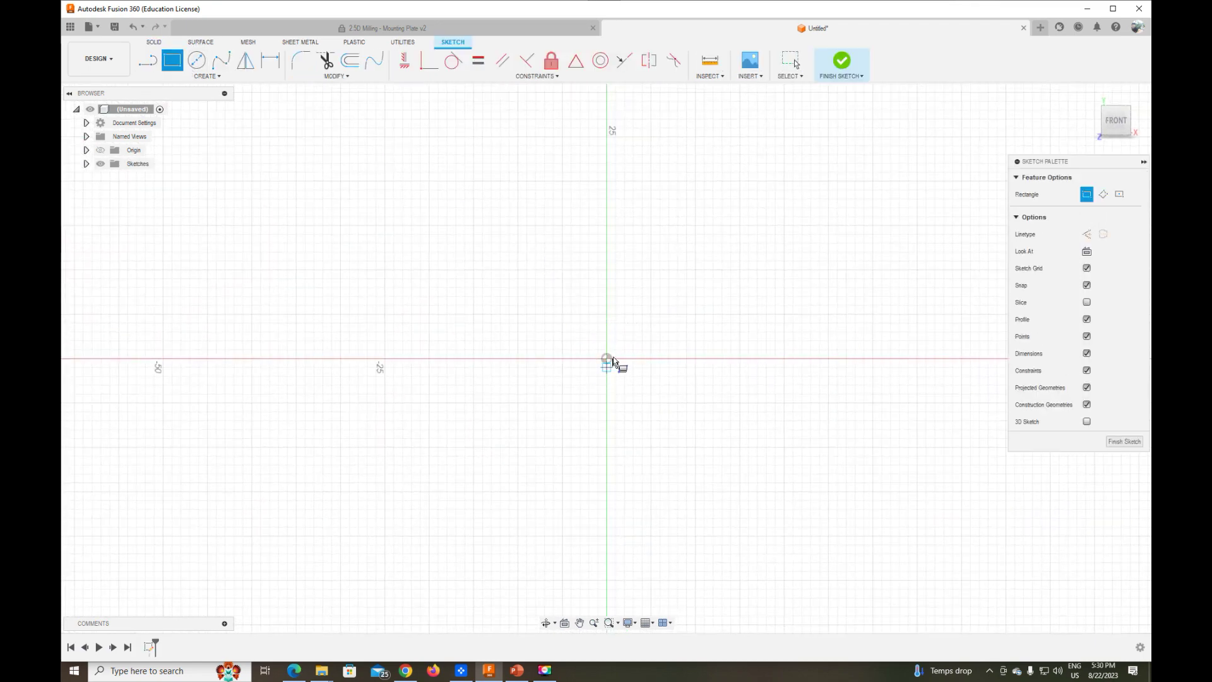
click(606, 358)
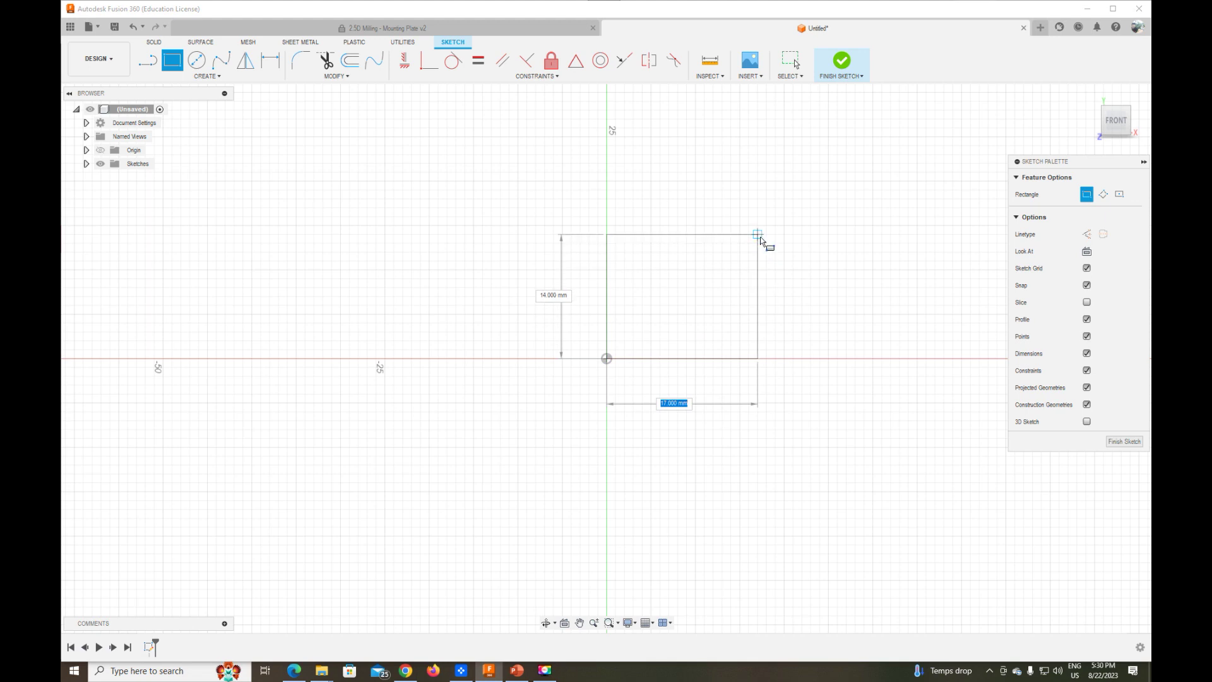
click(801, 245)
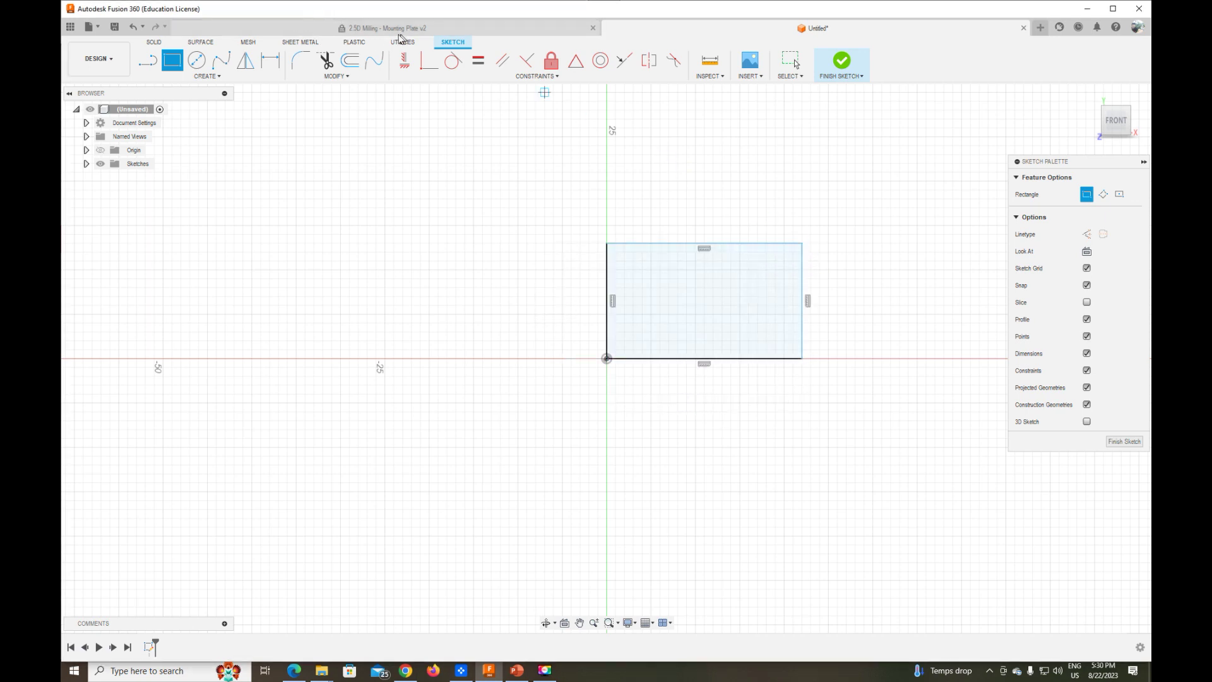
click(272, 71)
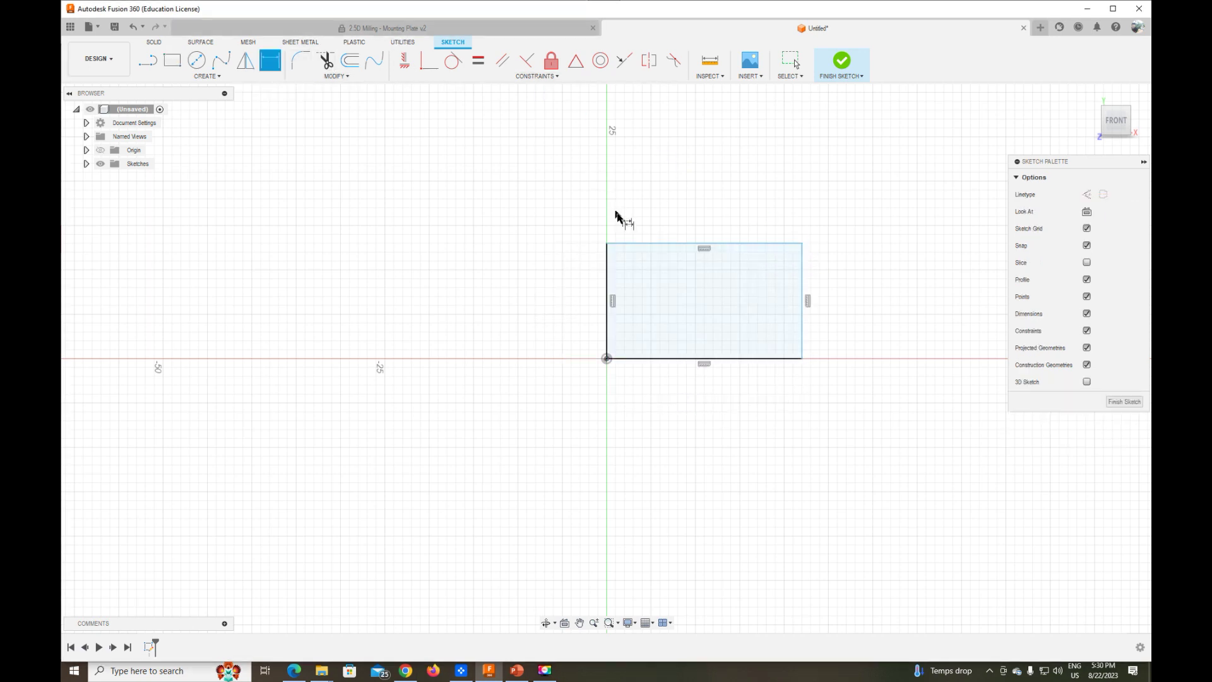
click(651, 243)
click(773, 199)
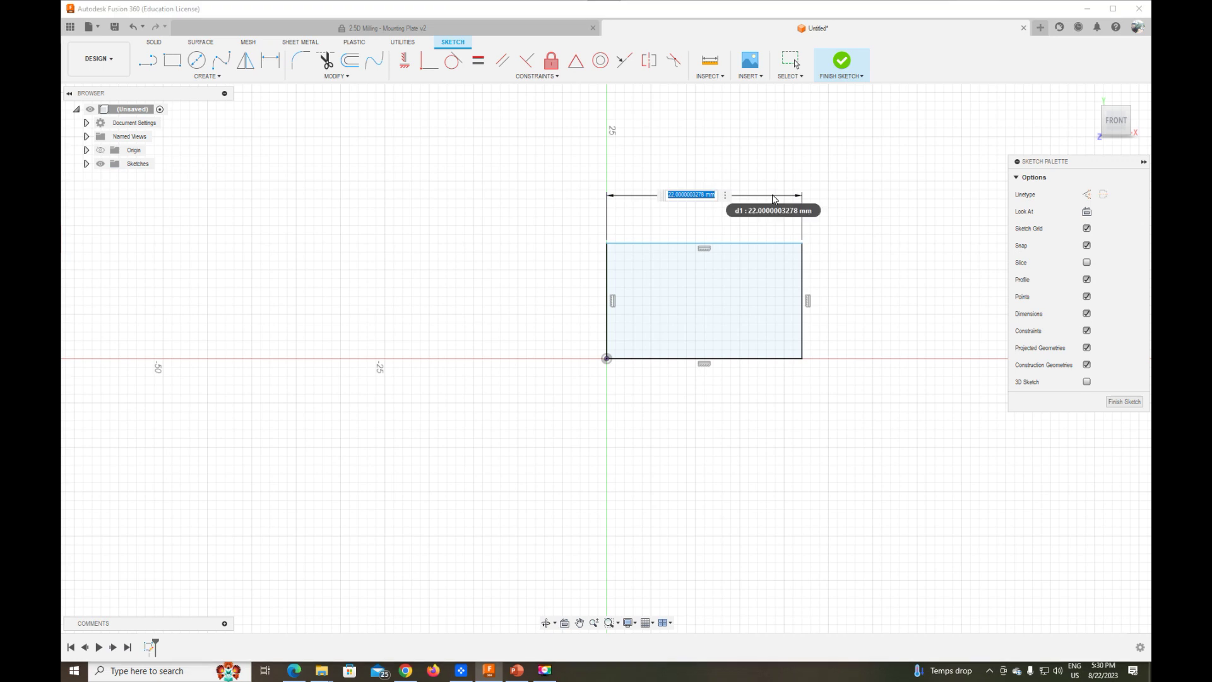
text(40)
key(BackSpace)
text(60)
key(Return)
Dimension the rectangle's right edge to a 40 mm height.
scroll(752, 349, up, 2)
scroll(761, 330, down, 2)
scroll(821, 334, down, 3)
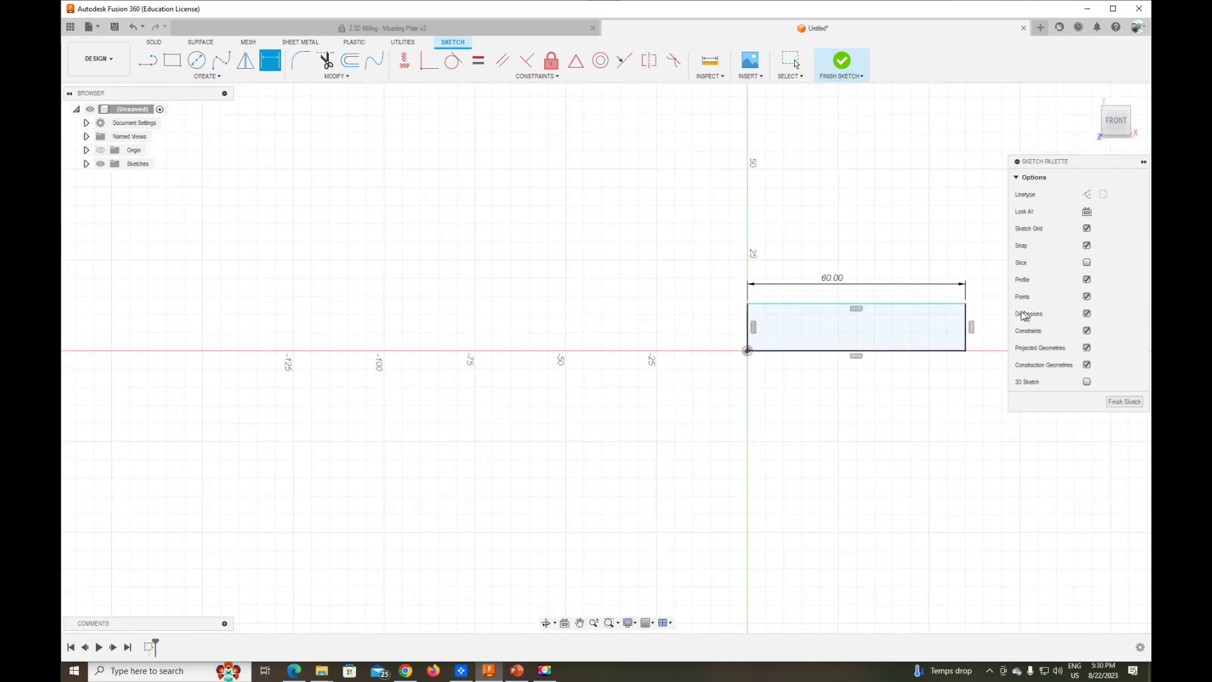
scroll(996, 324, up, 2)
scroll(955, 365, up, 1)
click(947, 361)
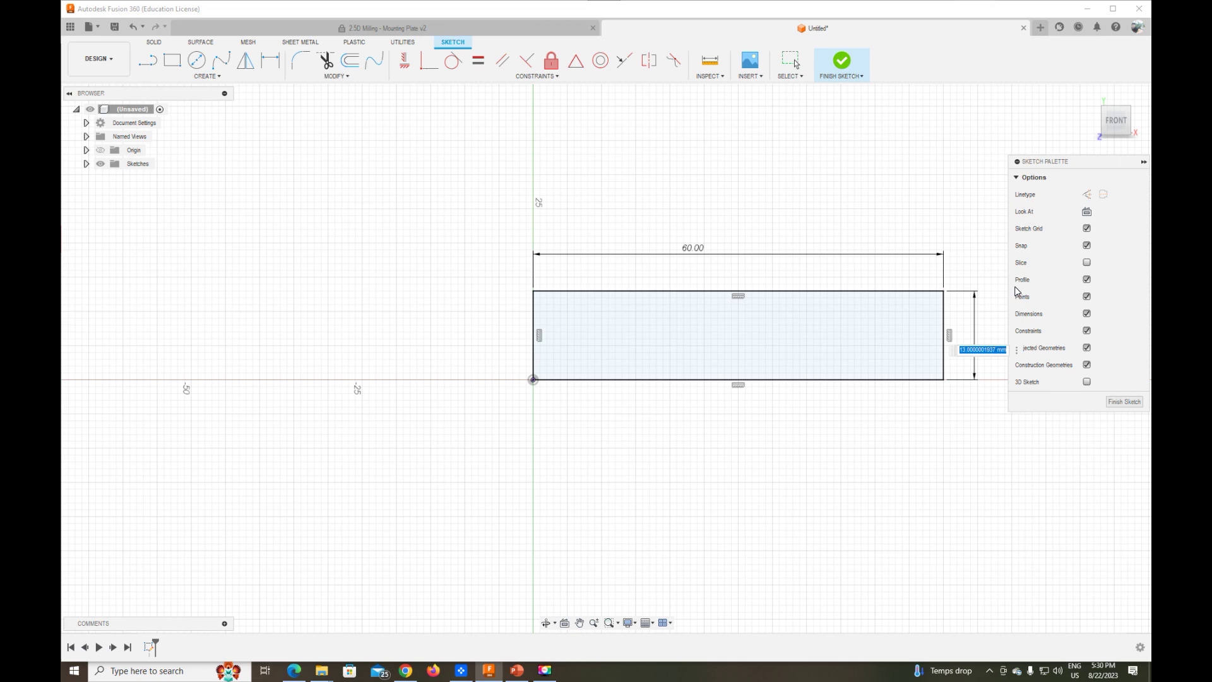
text(40)
key(Return)
scroll(843, 210, down, 2)
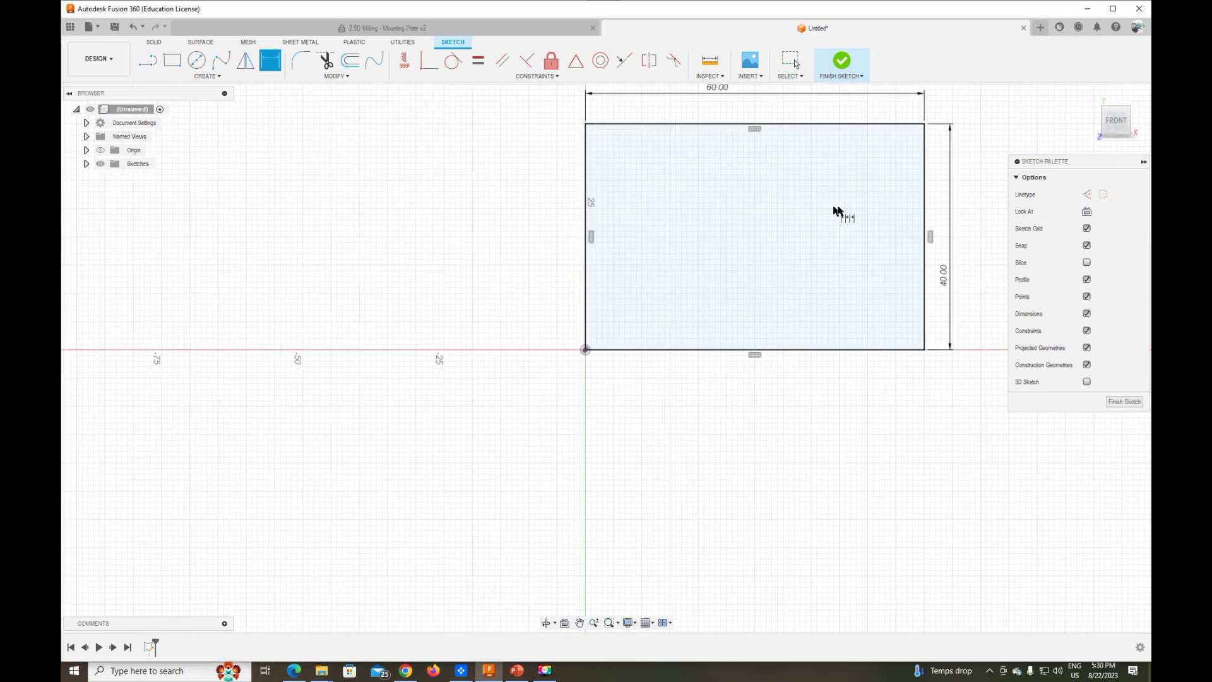
scroll(971, 184, up, 1)
scroll(970, 133, up, 2)
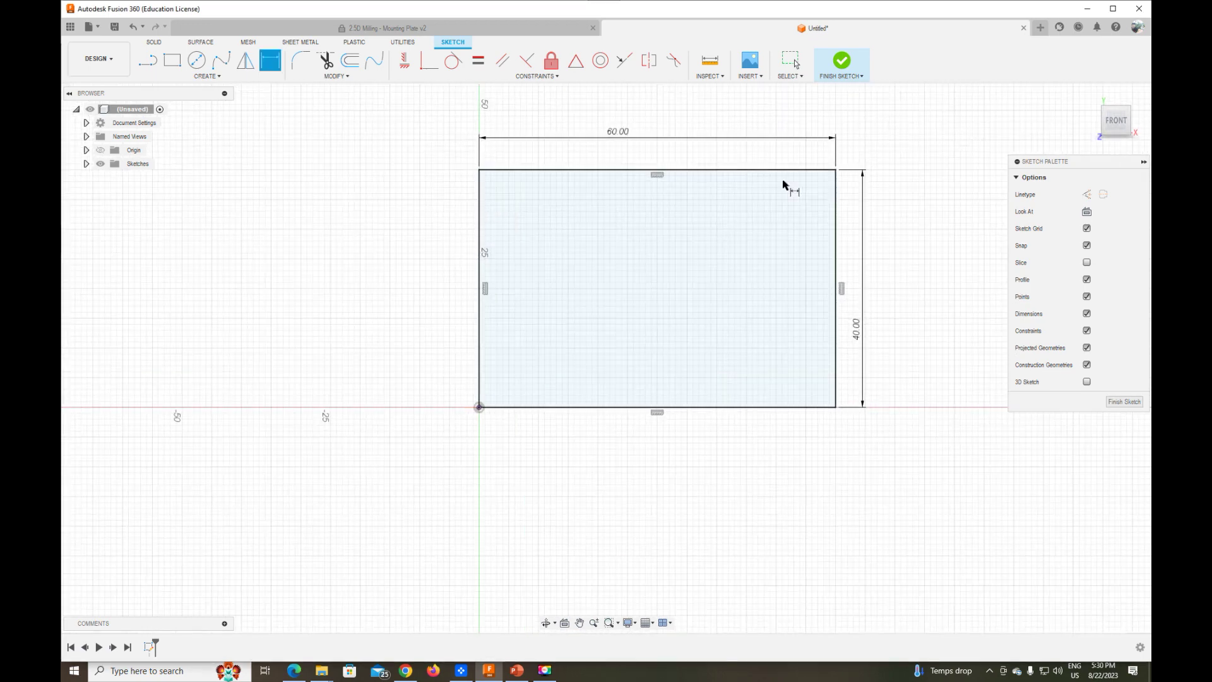
scroll(776, 194, up, 2)
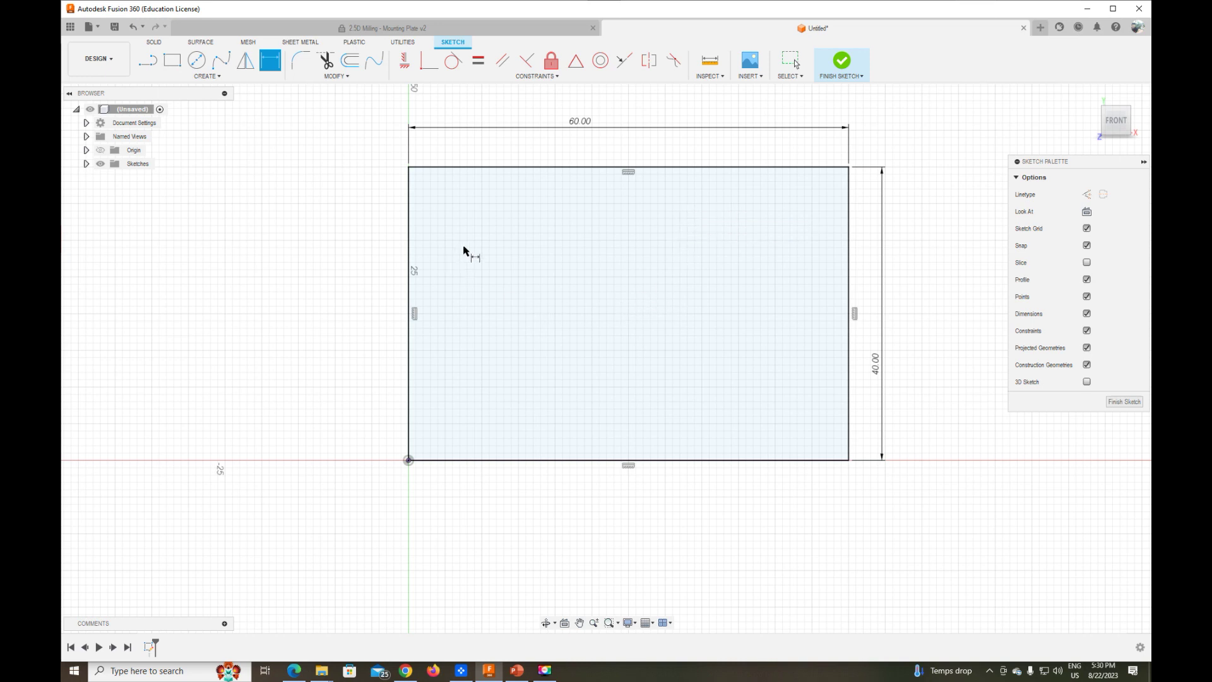
Draw a 22 mm centre-diameter circle at the rectangle's centre.
click(201, 66)
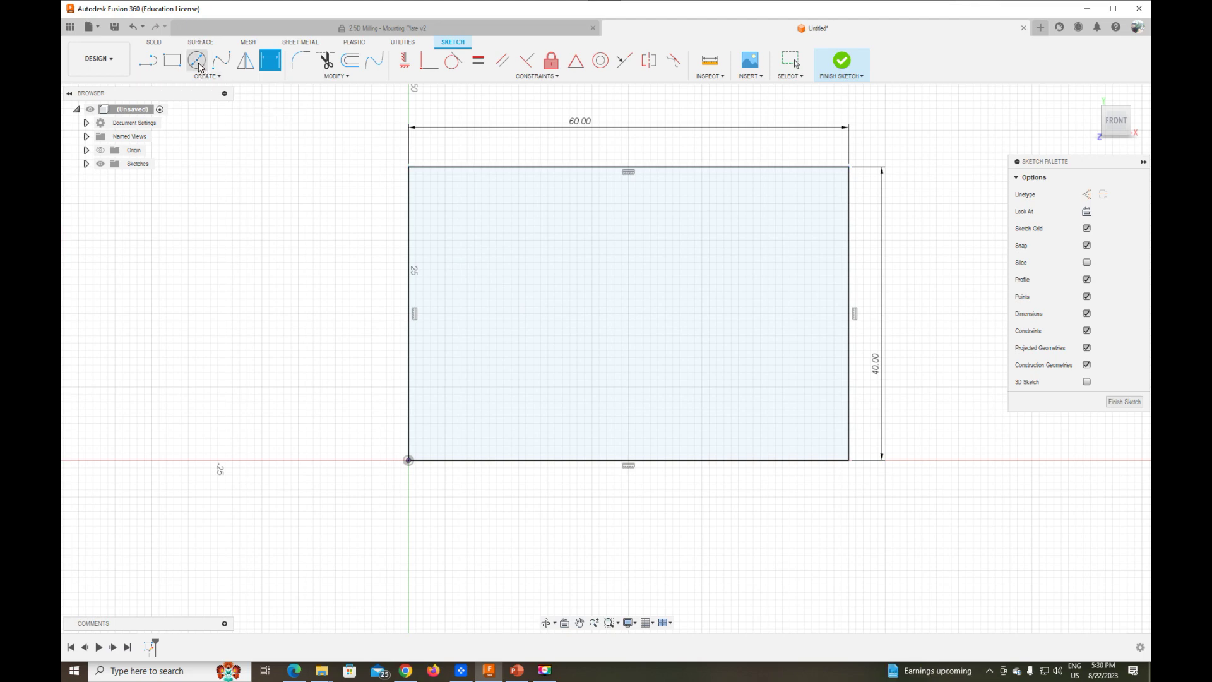
click(628, 314)
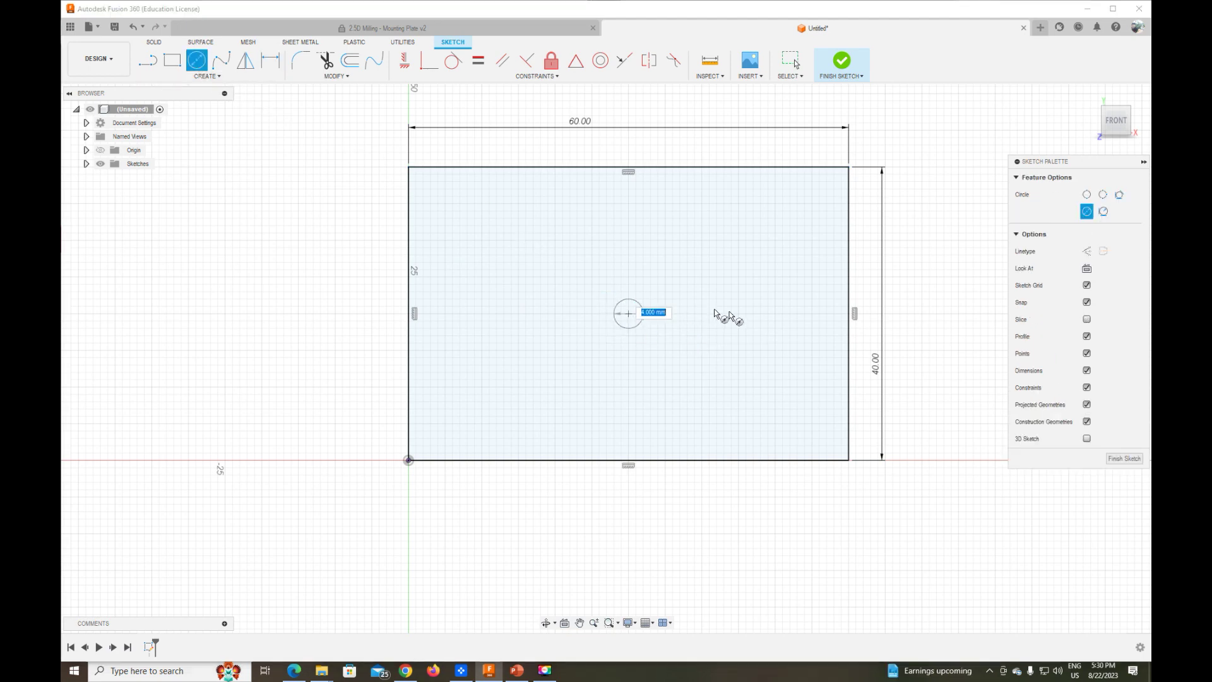
click(714, 313)
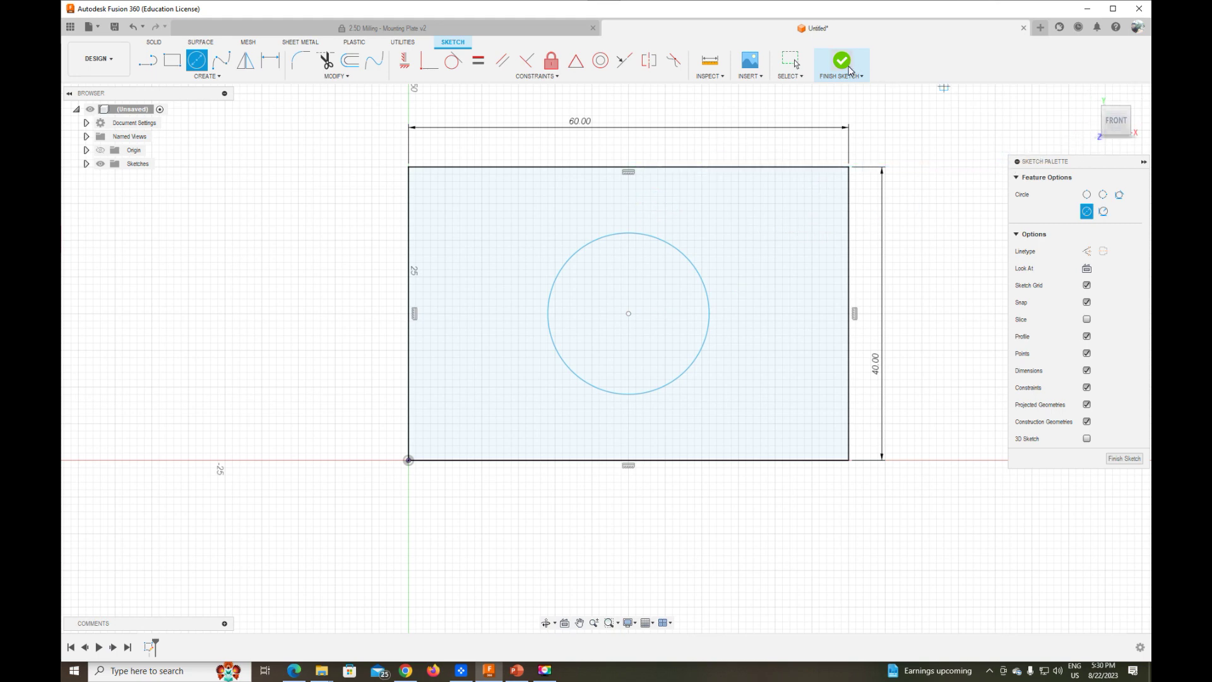
Finish the sketch and extrude the profile around the circle 20 mm into a holed block.
click(848, 70)
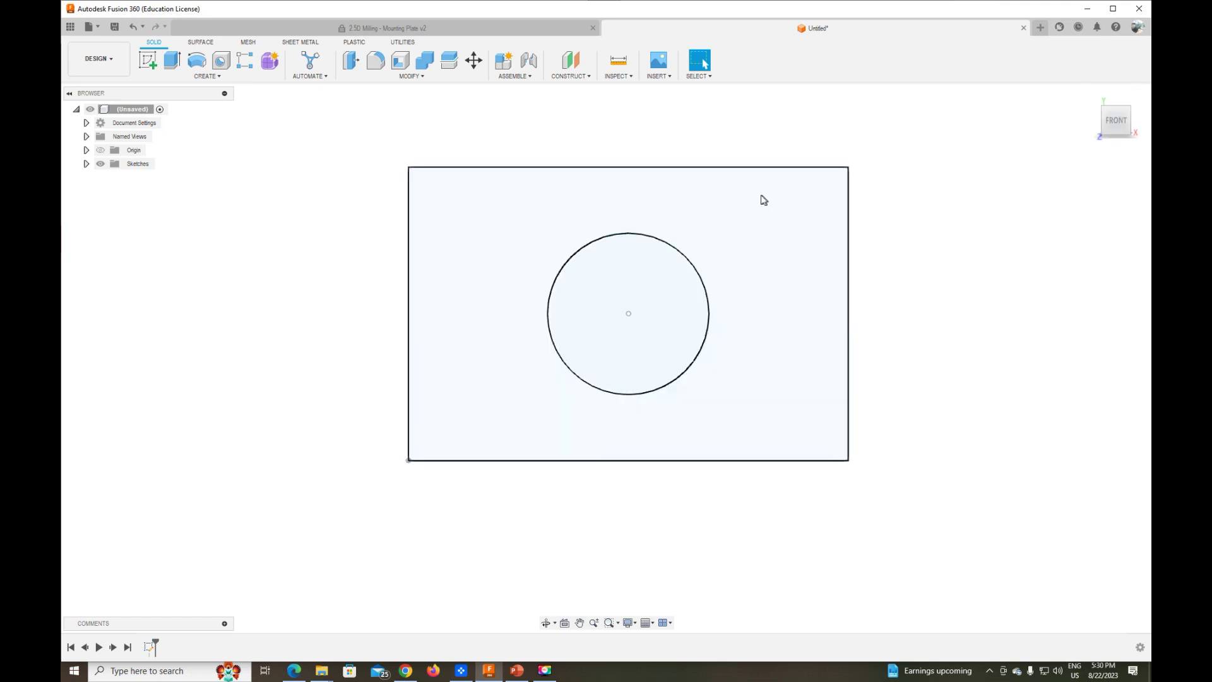
shift+middle_drag(607, 358, 638, 341)
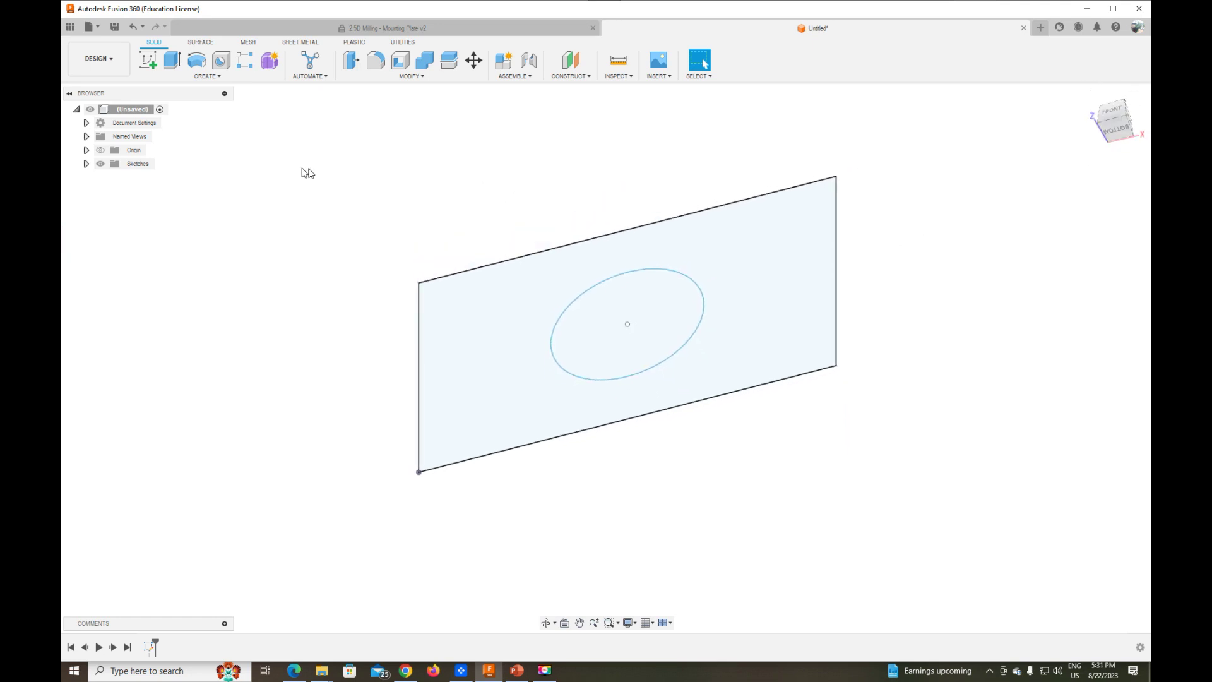
click(514, 345)
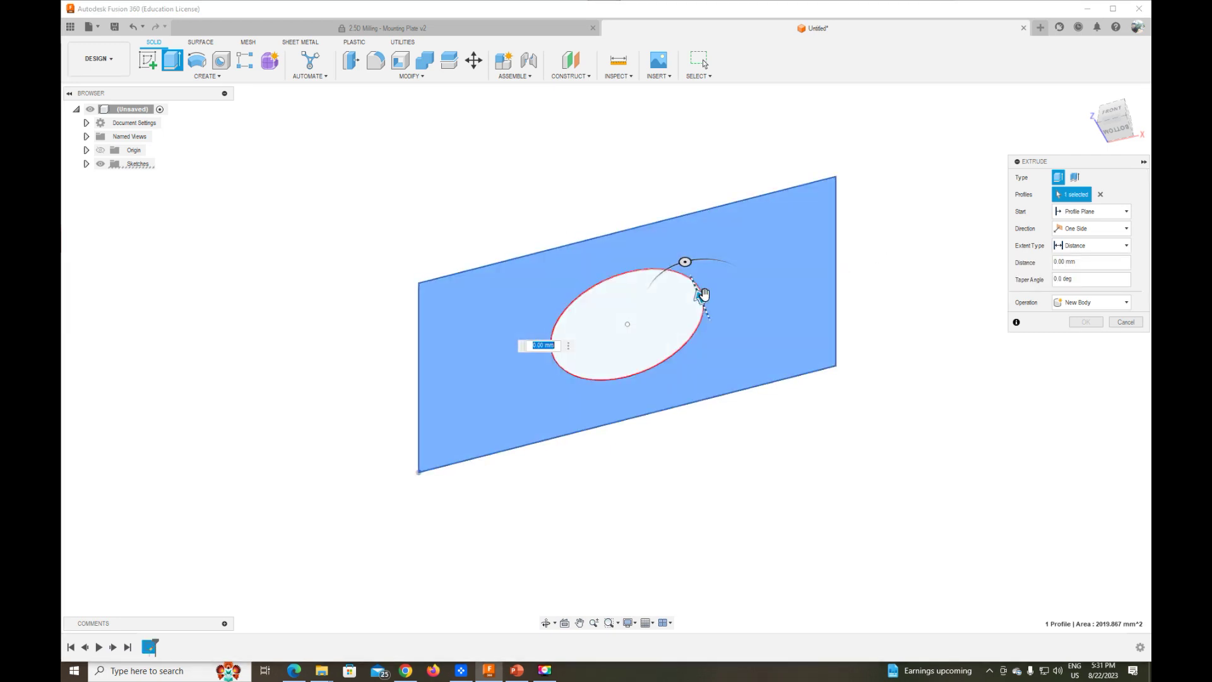
drag(700, 296, 657, 195)
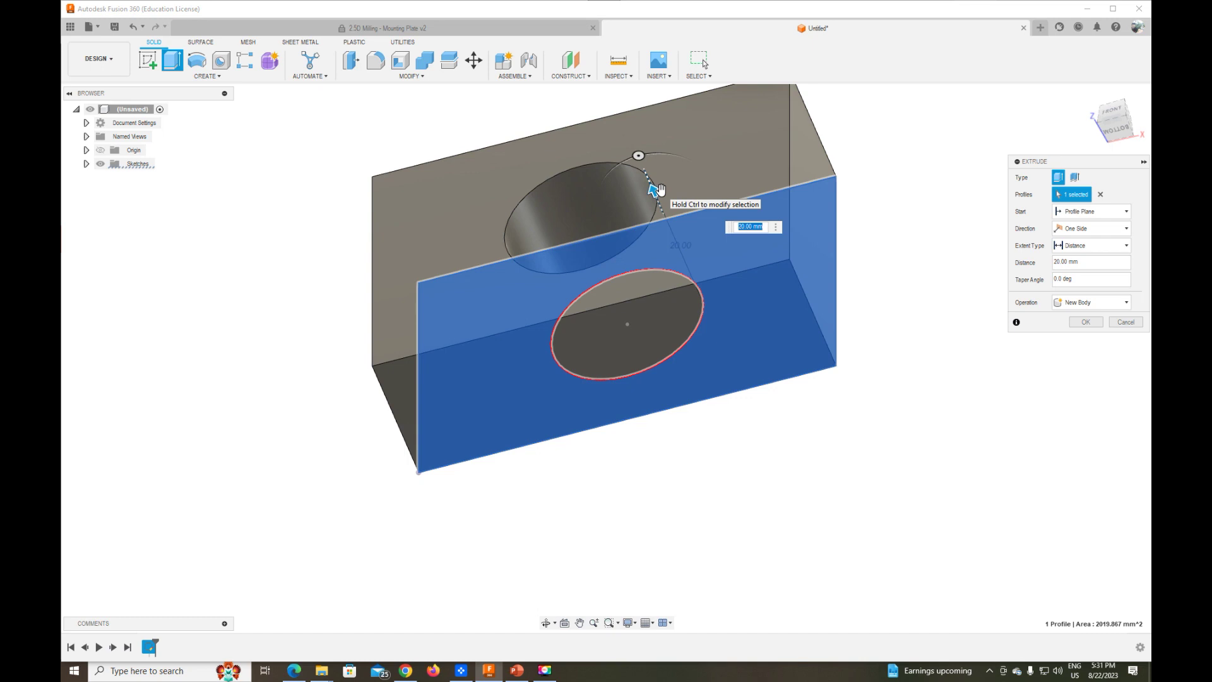
key(Return)
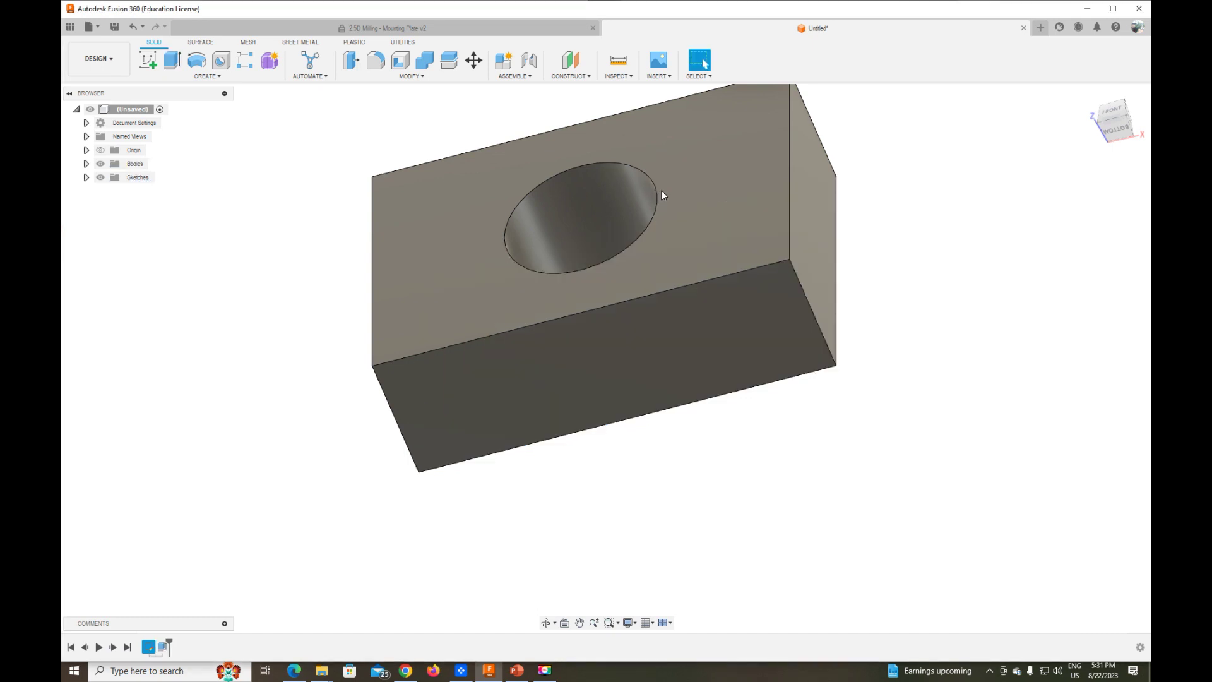
scroll(631, 114, down, 4)
scroll(703, 97, up, 2)
scroll(711, 108, up, 1)
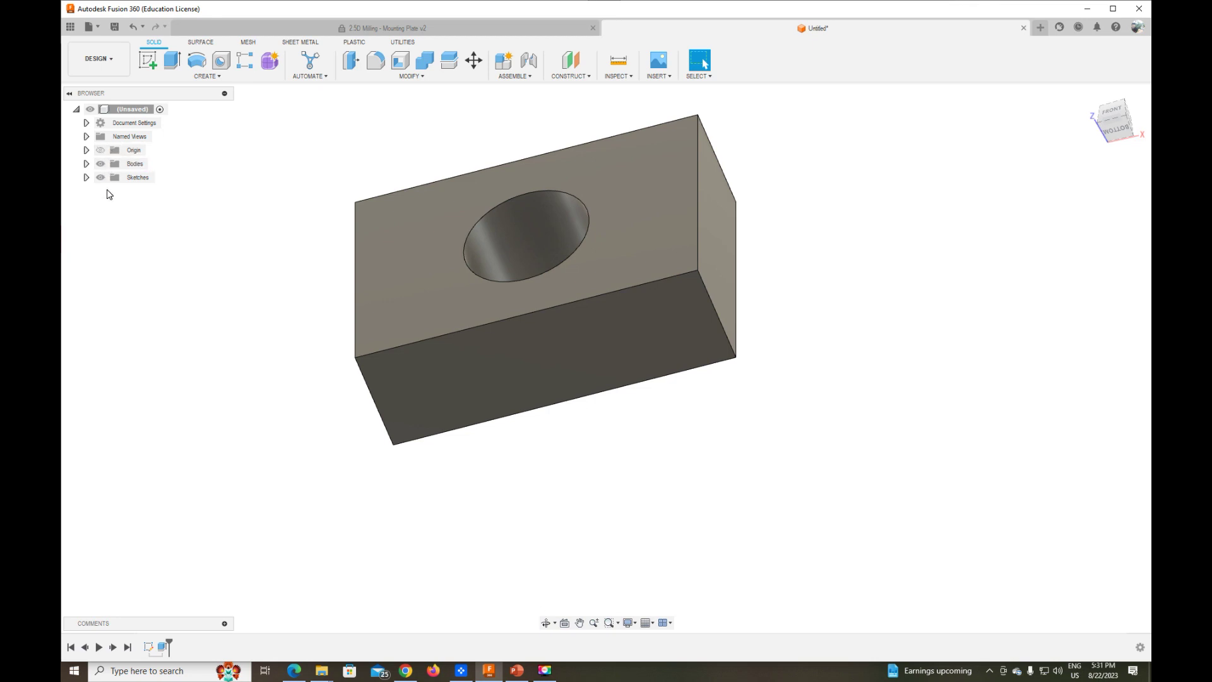
drag(118, 29, 94, 21)
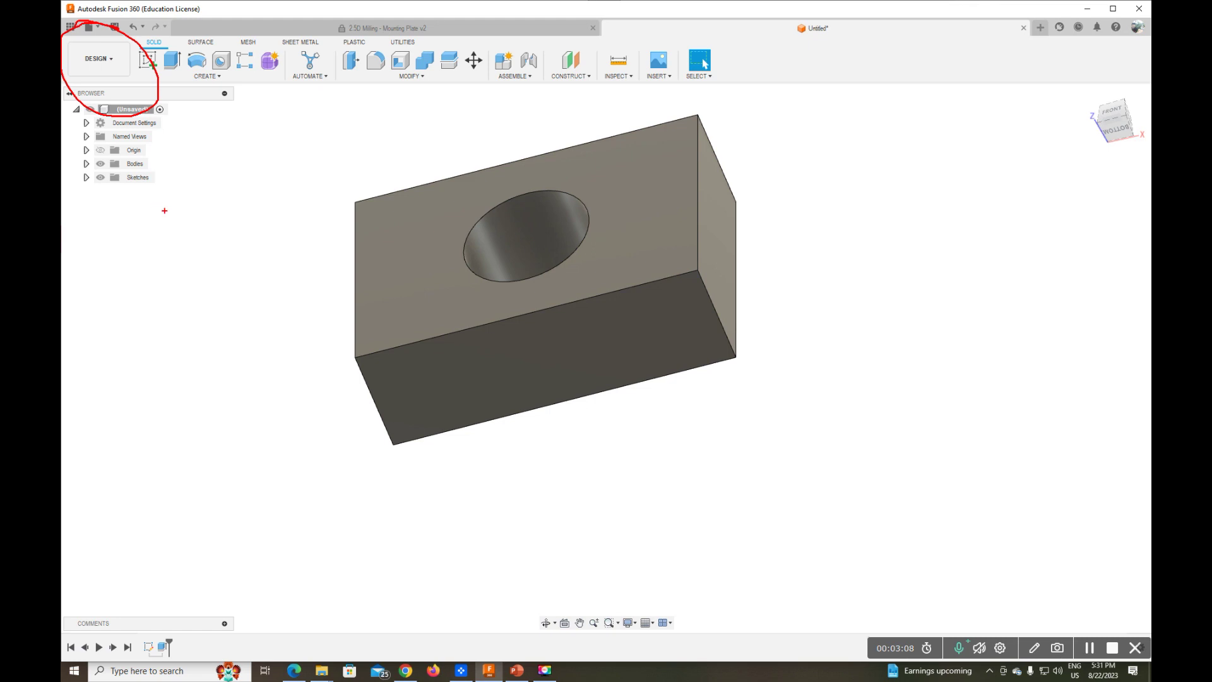
drag(227, 413, 122, 108)
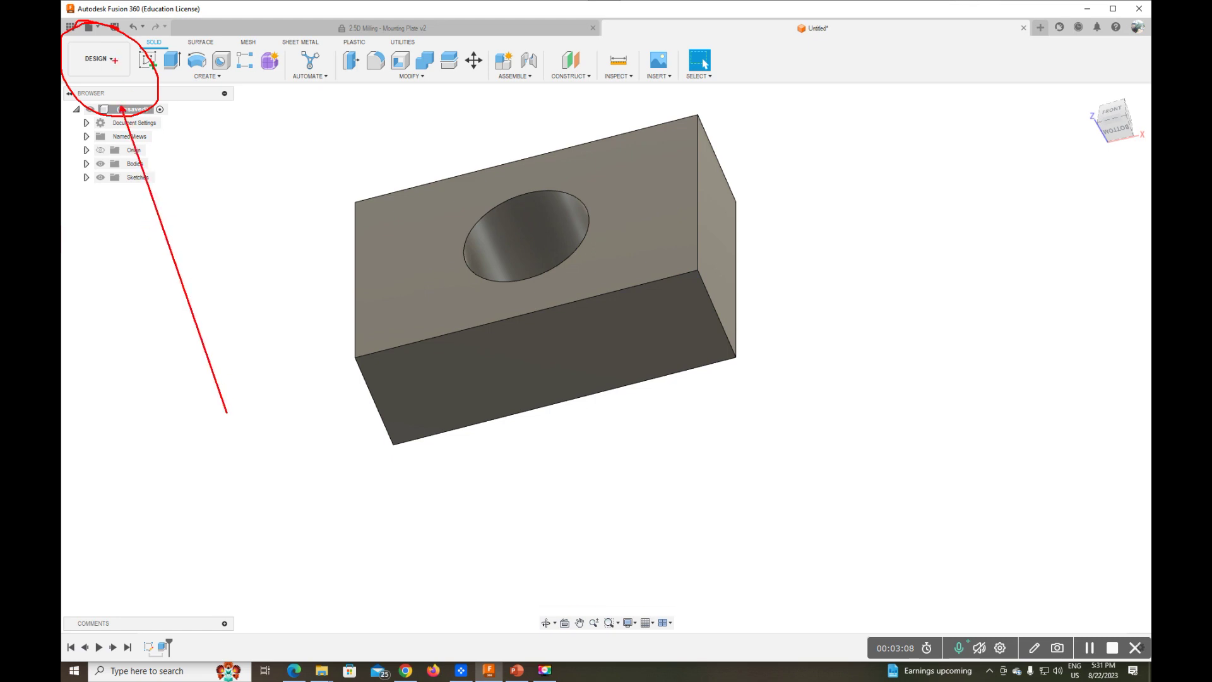
mouse_move(143, 22)
mouse_down()
mouse_move(259, 94)
mouse_move(631, 95)
mouse_up()
key(Escape)
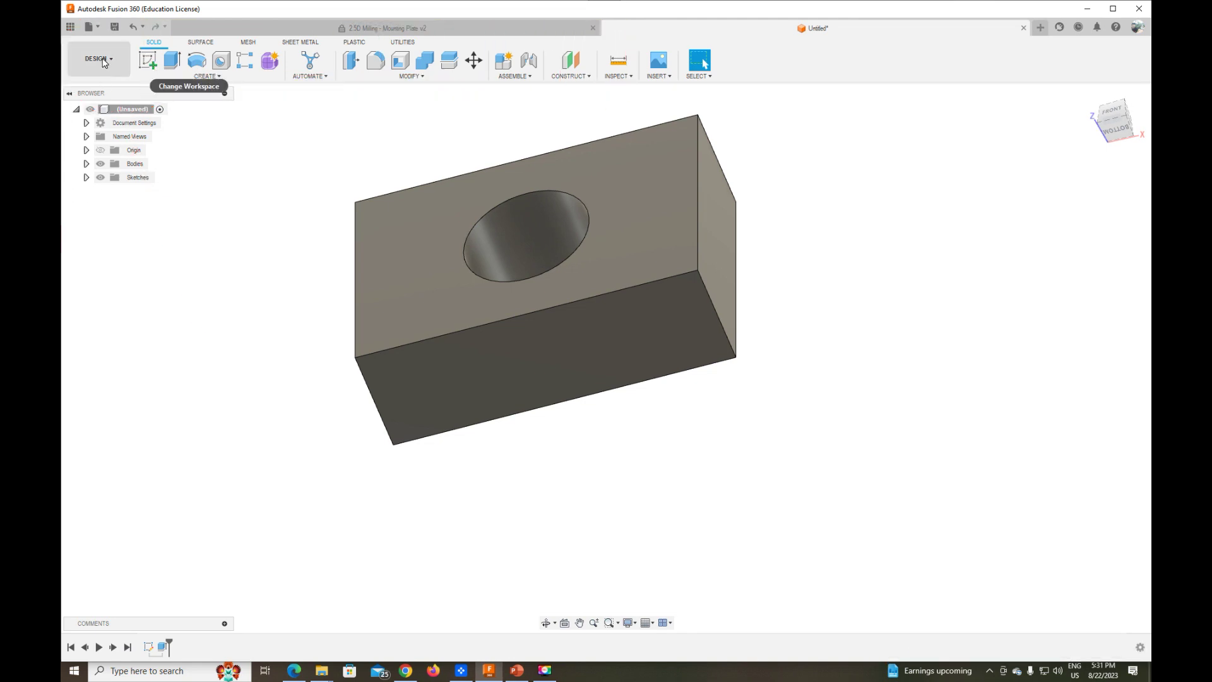
click(97, 58)
click(116, 189)
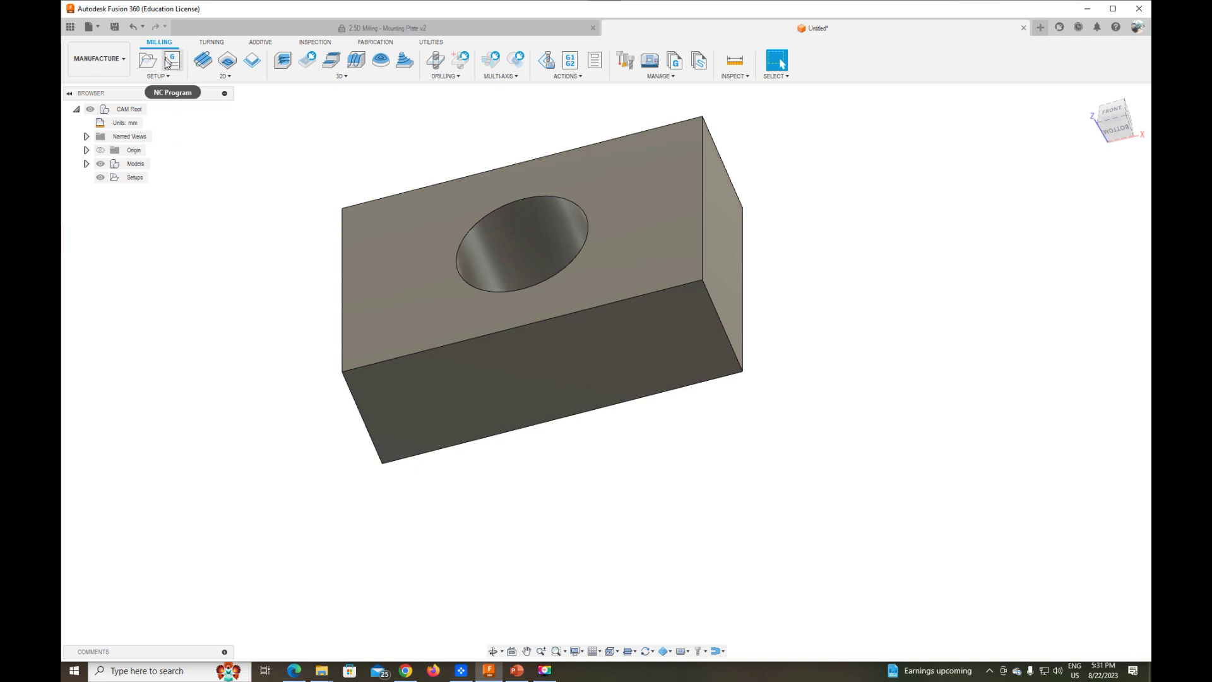
Switch the workspace dropdown from Design to Manufacture.
drag(155, 44, 173, 153)
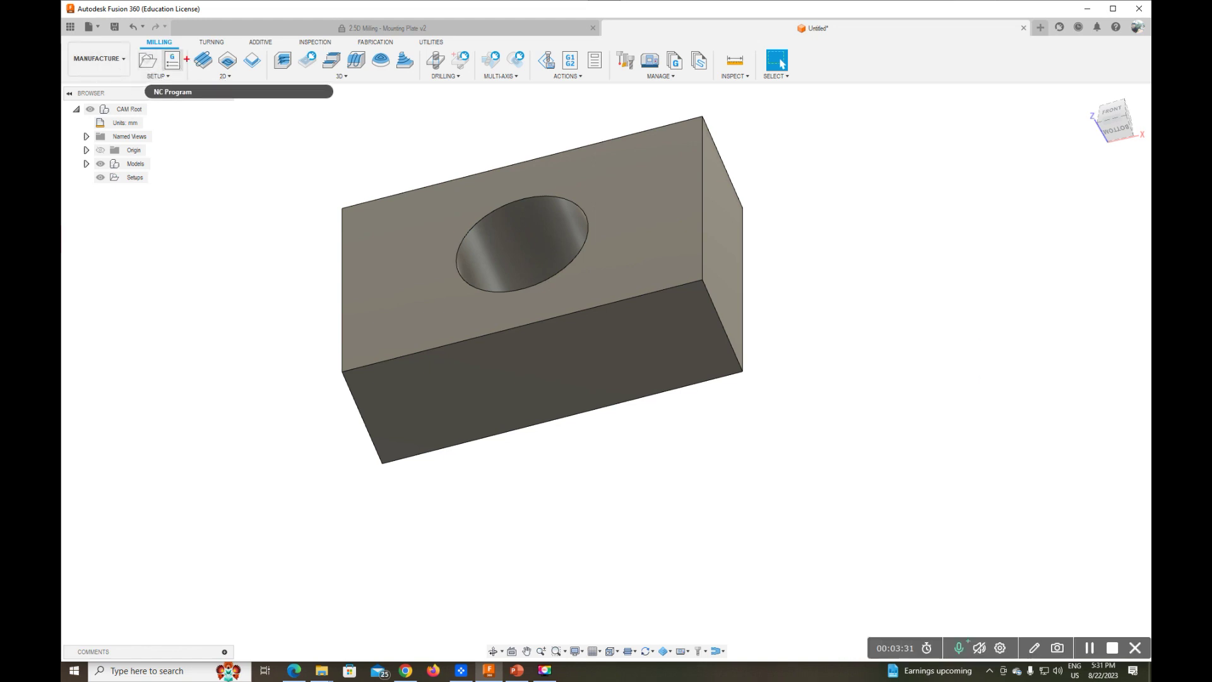
drag(180, 204, 160, 84)
mouse_move(219, 194)
mouse_down()
mouse_move(219, 59)
mouse_move(265, 164)
mouse_up()
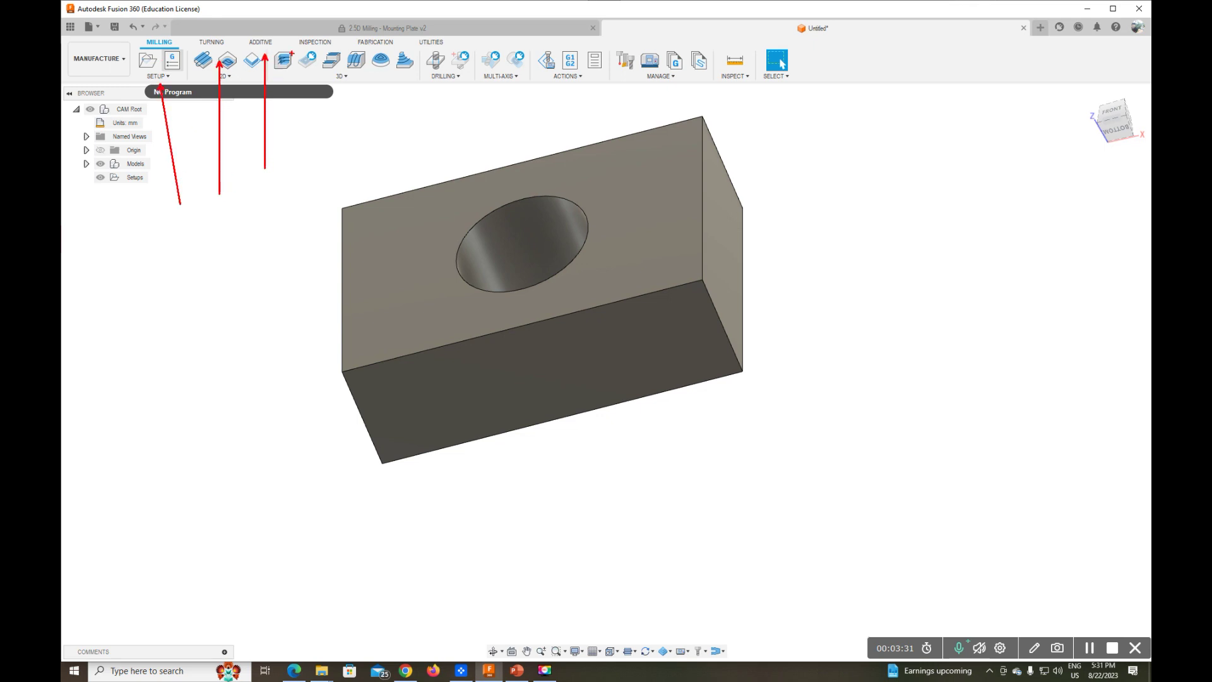
drag(316, 51, 316, 192)
mouse_move(382, 55)
mouse_down()
mouse_move(381, 189)
mouse_move(434, 55)
mouse_up()
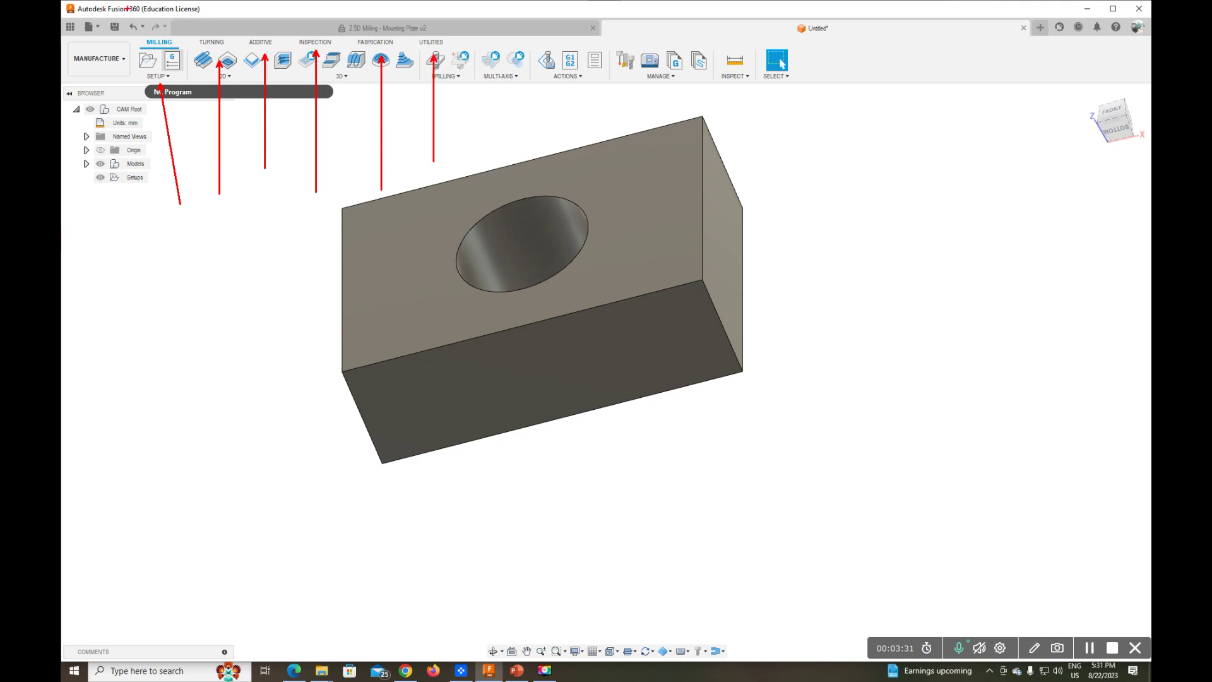
Browse the Turning, Additive, Inspection, Fabrication and Utilities toolsets, then return to Milling.
click(212, 43)
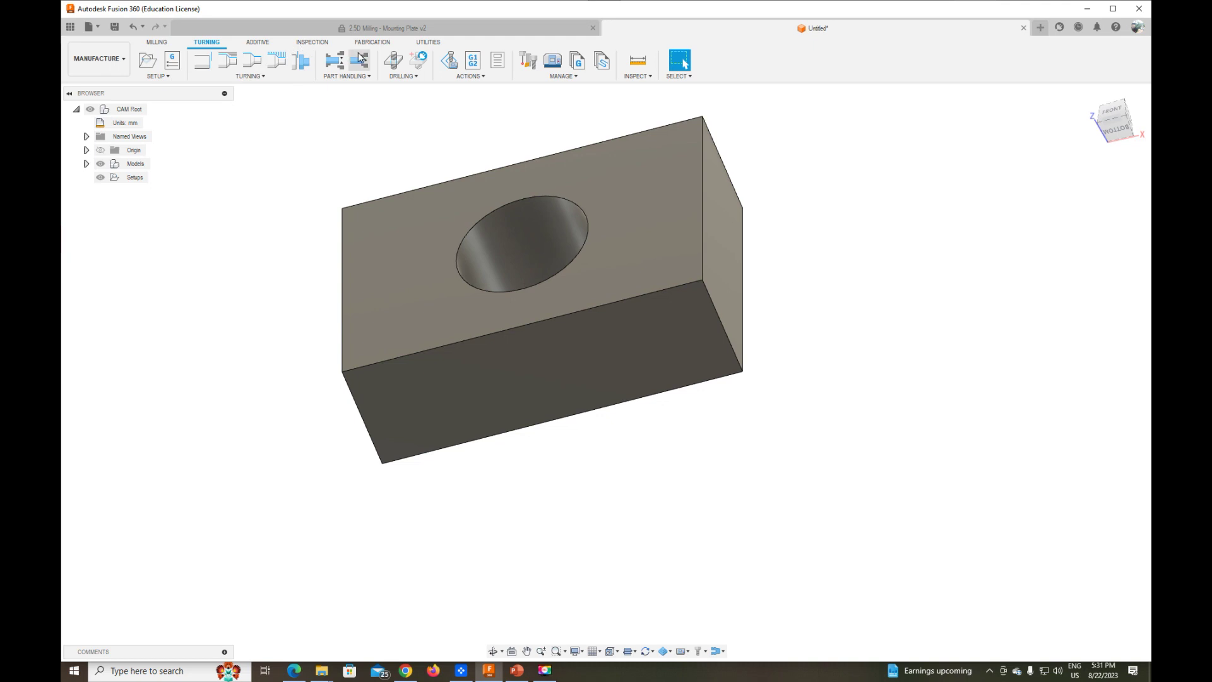
click(257, 42)
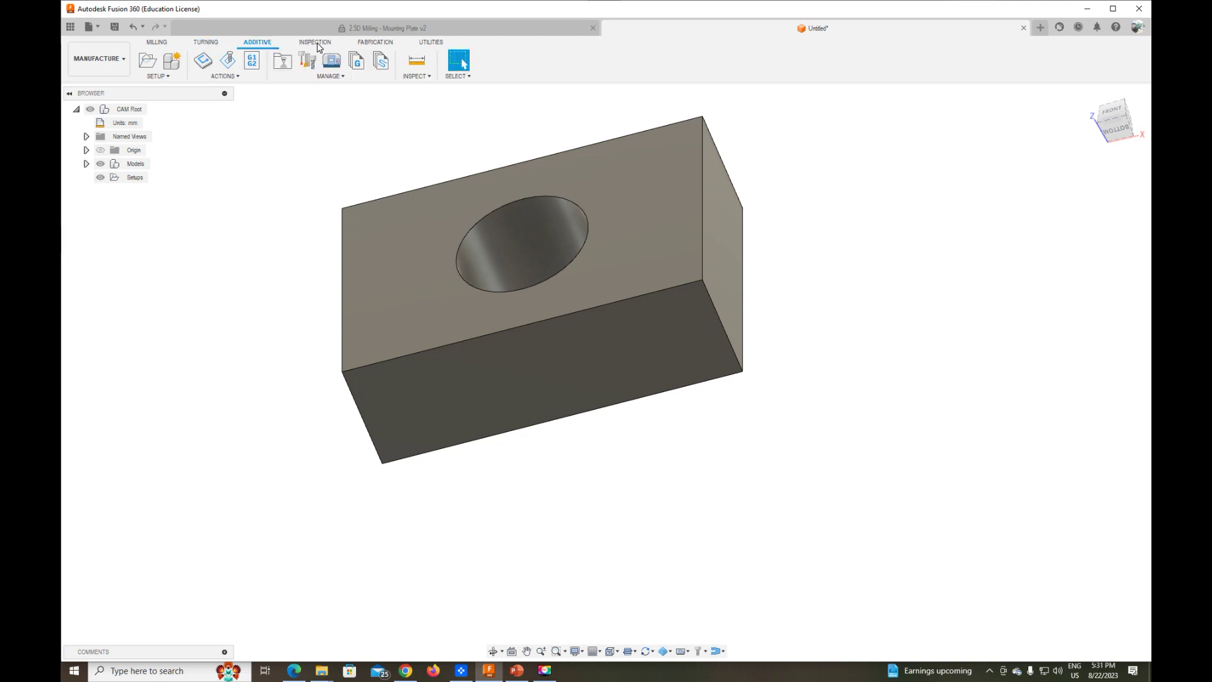
click(312, 42)
click(386, 43)
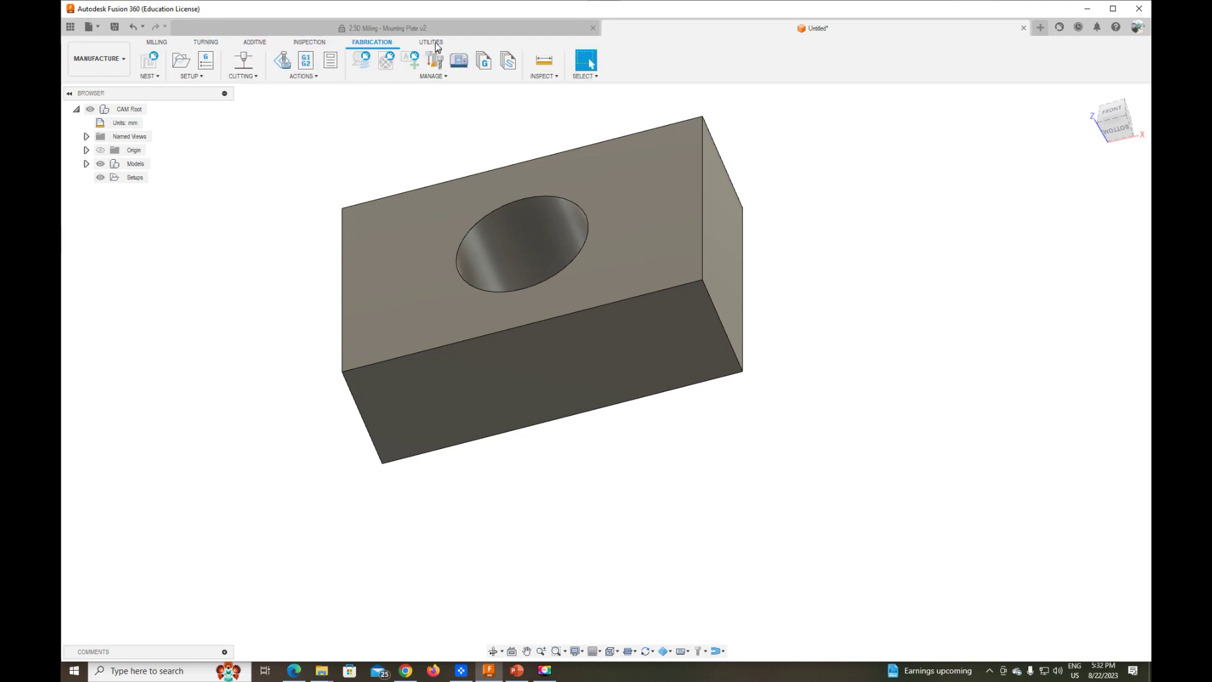
click(432, 43)
click(158, 43)
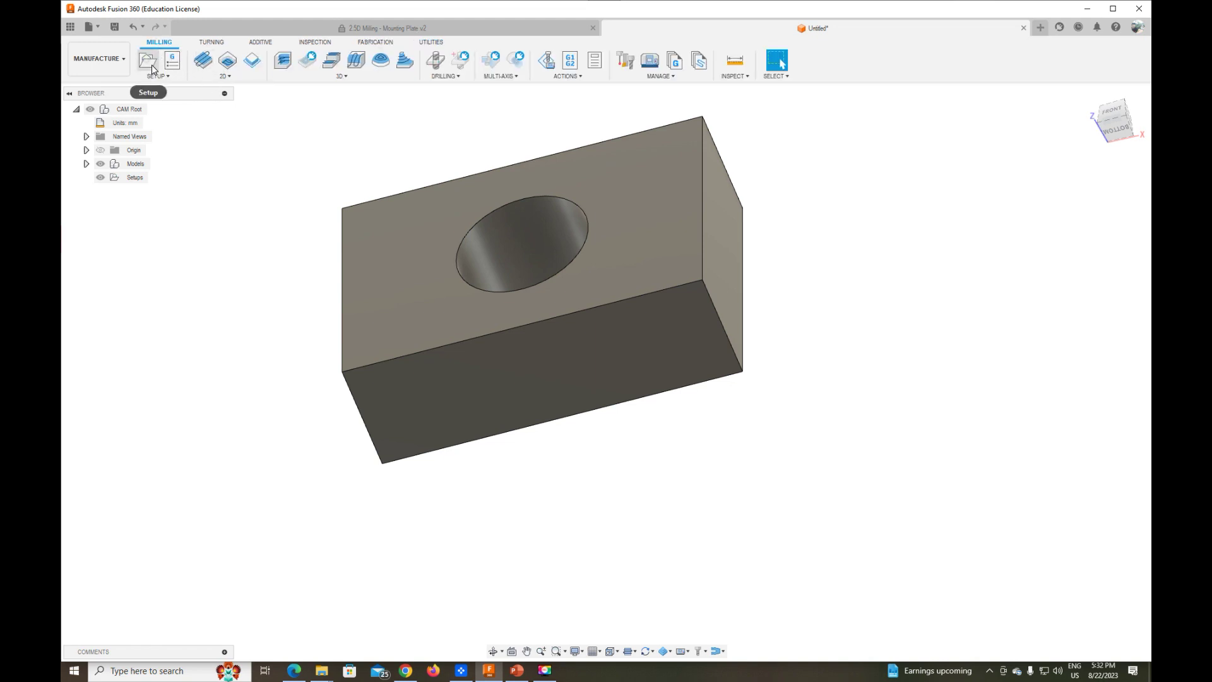
mouse_move(148, 61)
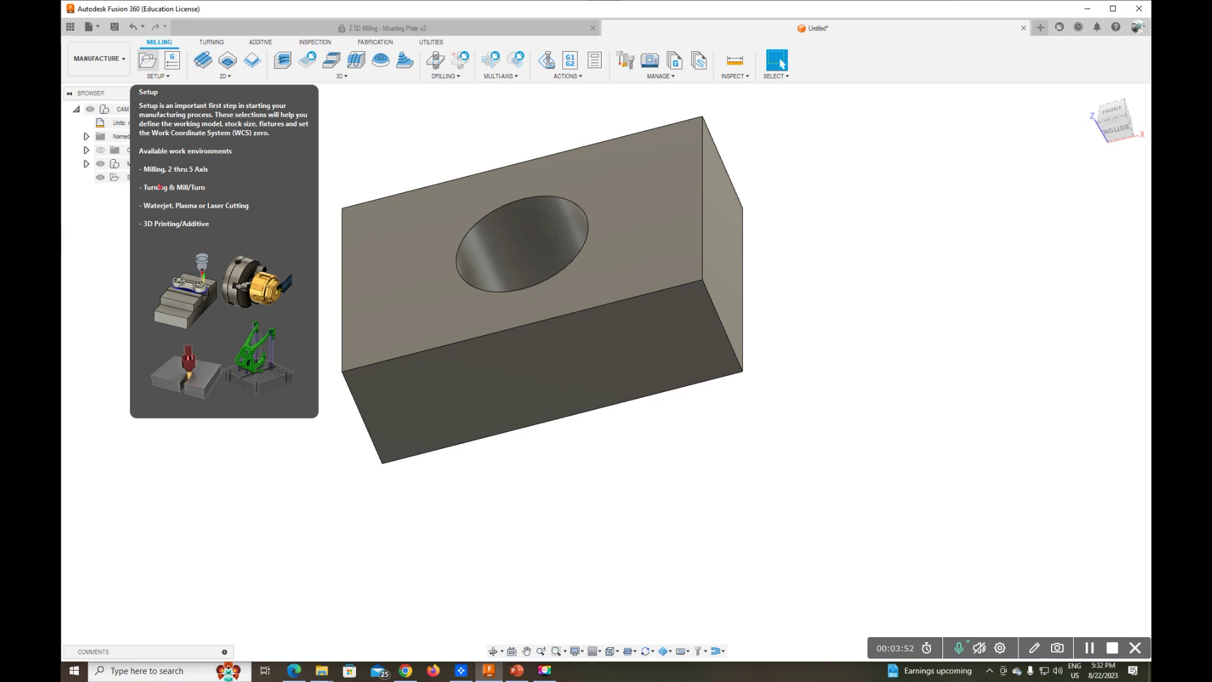
Define Setup1 with its origin at a stock box point on top, then show its Stock settings.
drag(137, 159, 219, 181)
drag(137, 180, 228, 197)
key(Escape)
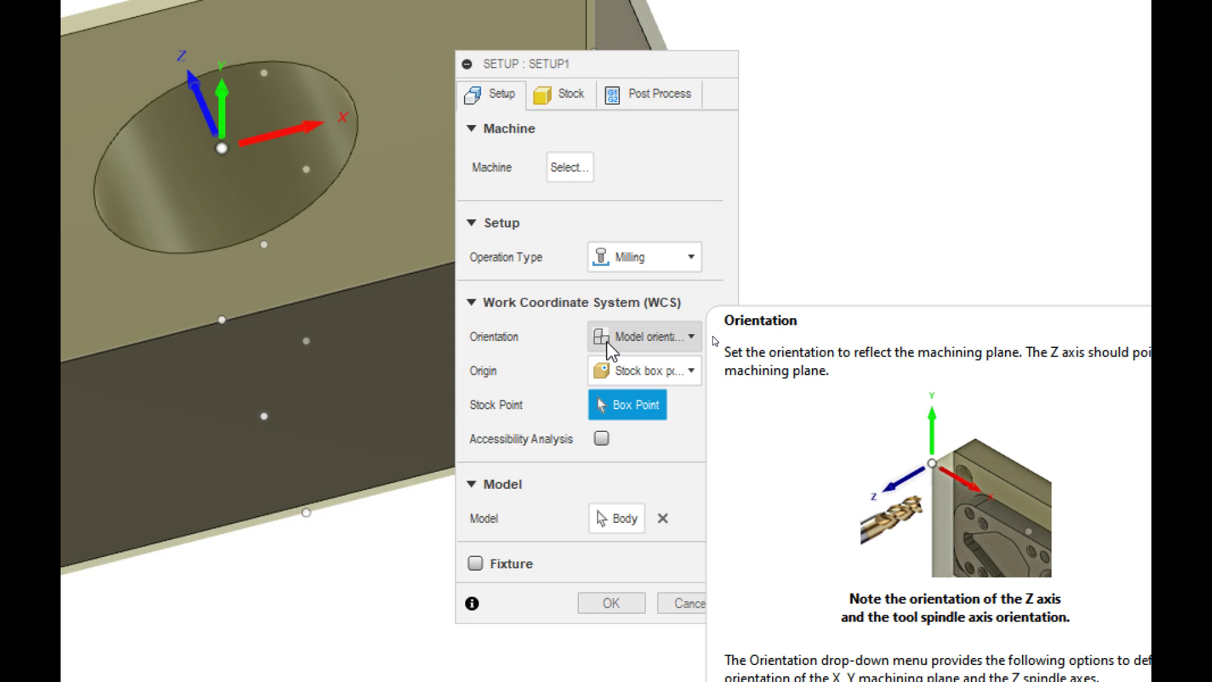
mouse_move(609, 352)
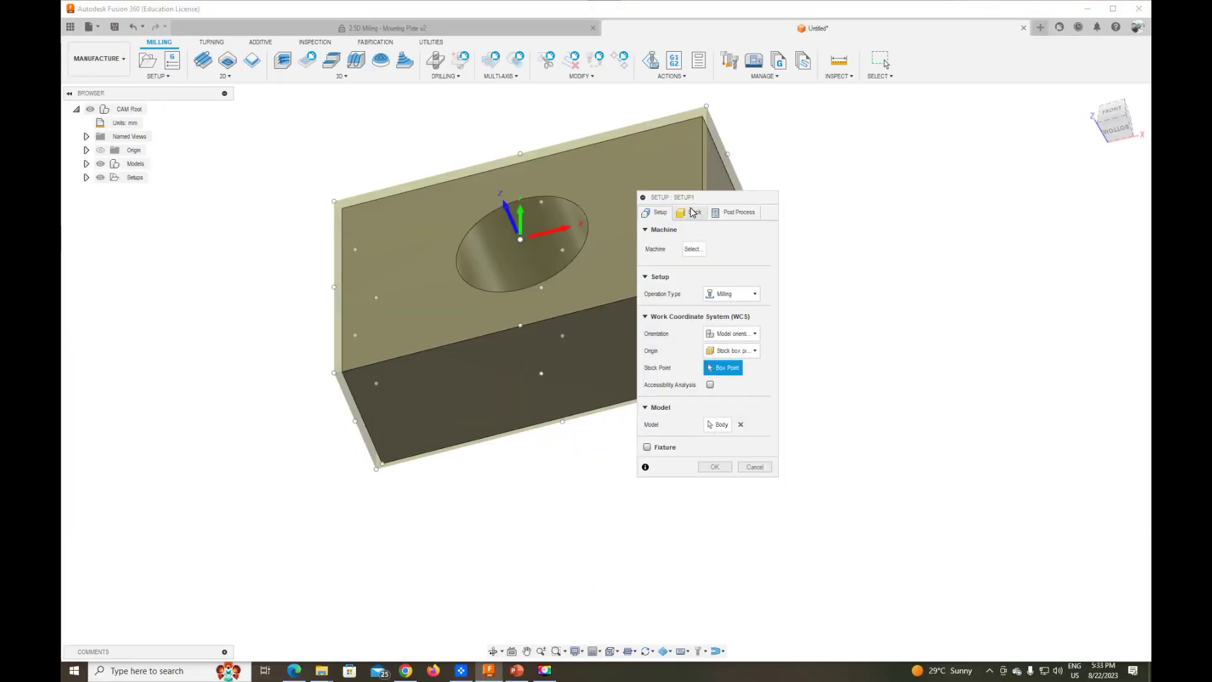
click(699, 221)
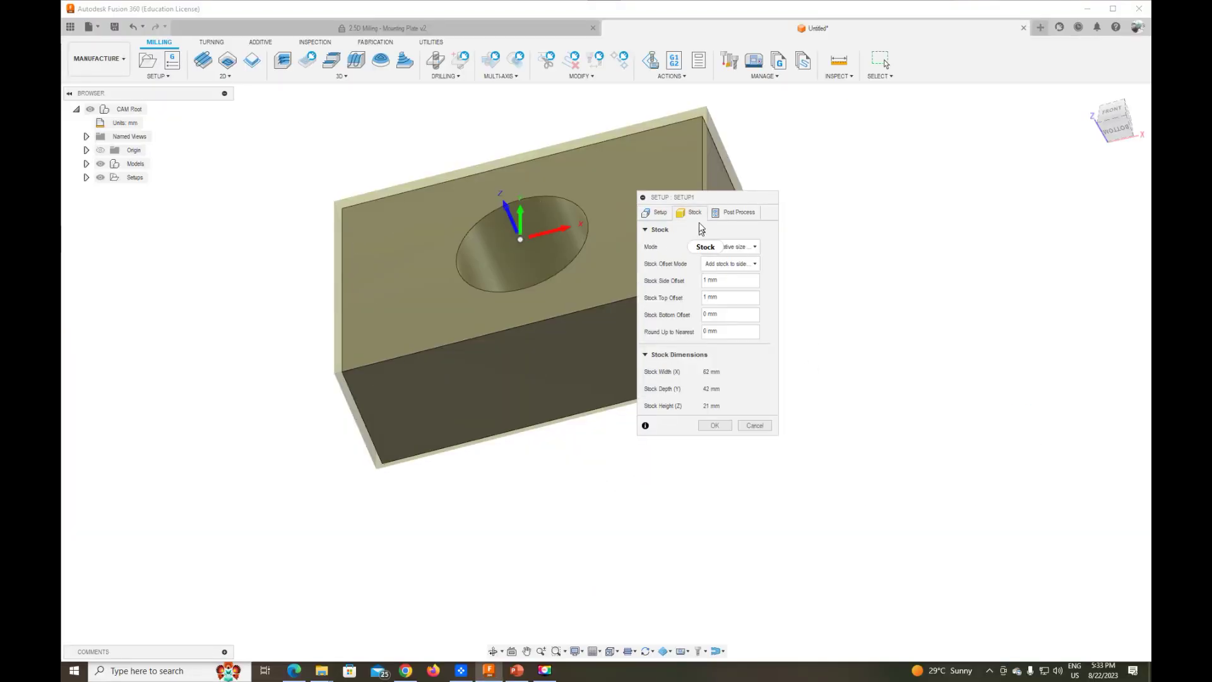
Keep Relative size box stock, adding stock to the sides and top-bottom.
click(732, 247)
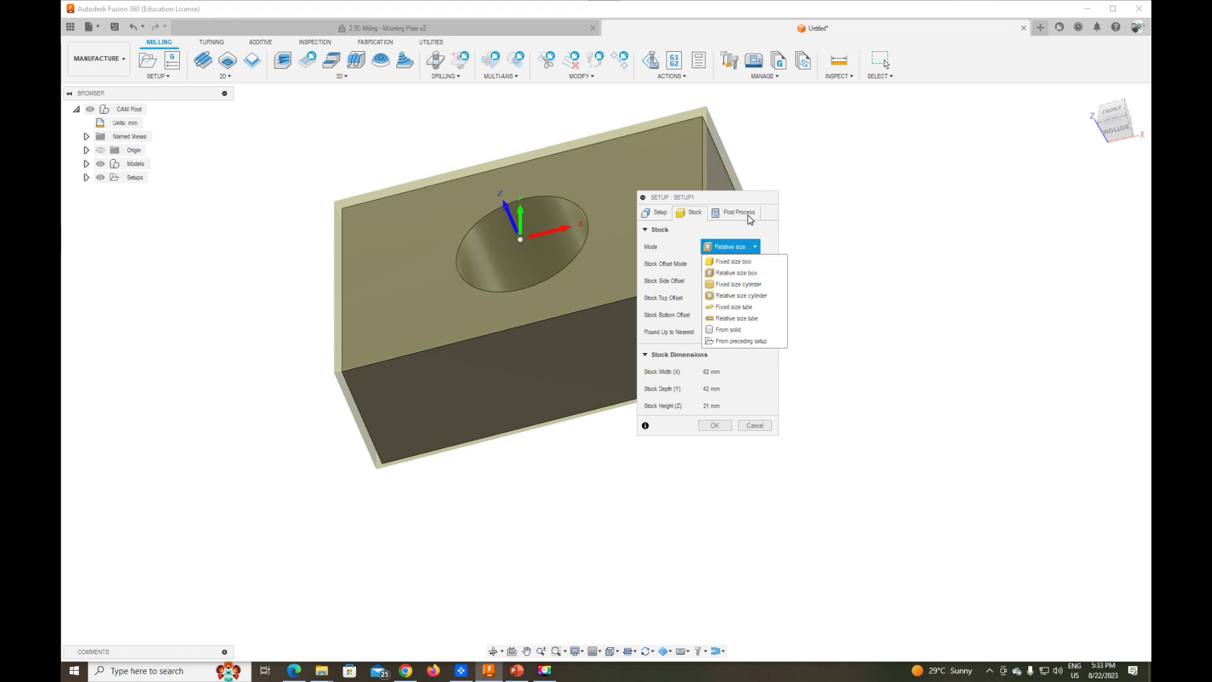
click(726, 246)
click(730, 264)
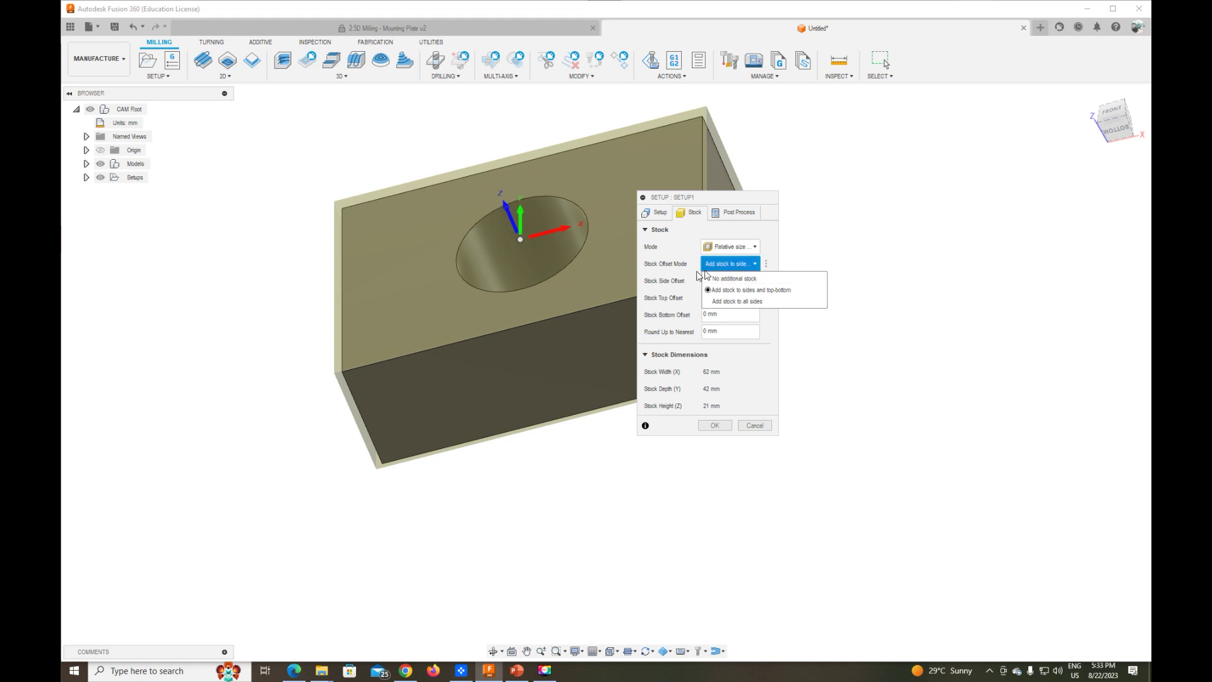
click(720, 270)
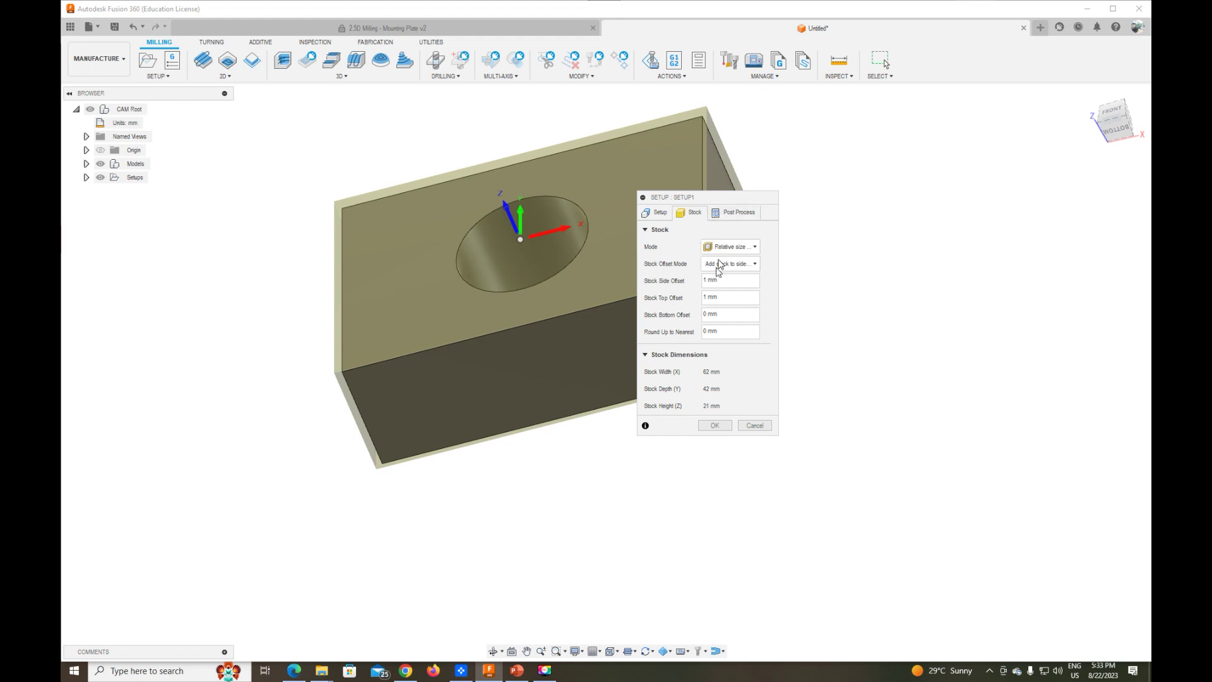
Set the Stock Top Offset to 5 mm and orbit to check the extra stock.
mouse_move(730, 314)
click(726, 298)
click(535, 436)
mouse_move(883, 300)
shift+middle_down()
mouse_move(1119, 100)
mouse_move(1111, 149)
shift+middle_up()
right_click(729, 293)
key(Escape)
double_click(712, 297)
text(5)
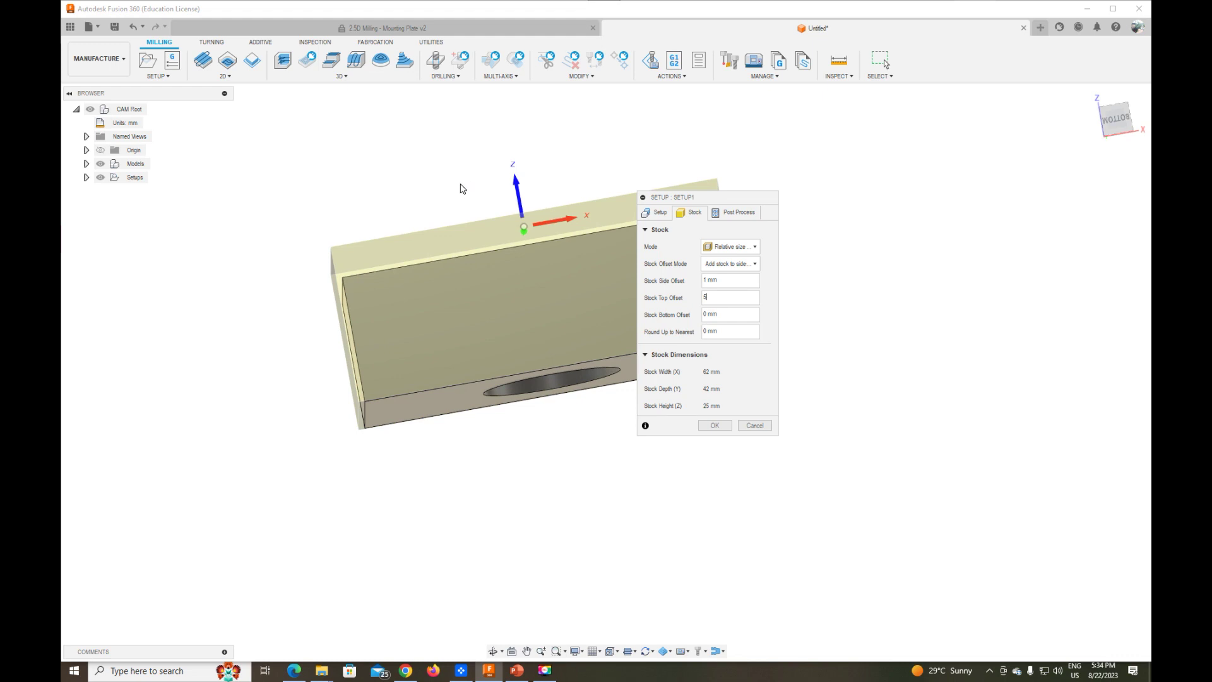
shift+middle_drag(1104, 129, 606, 373)
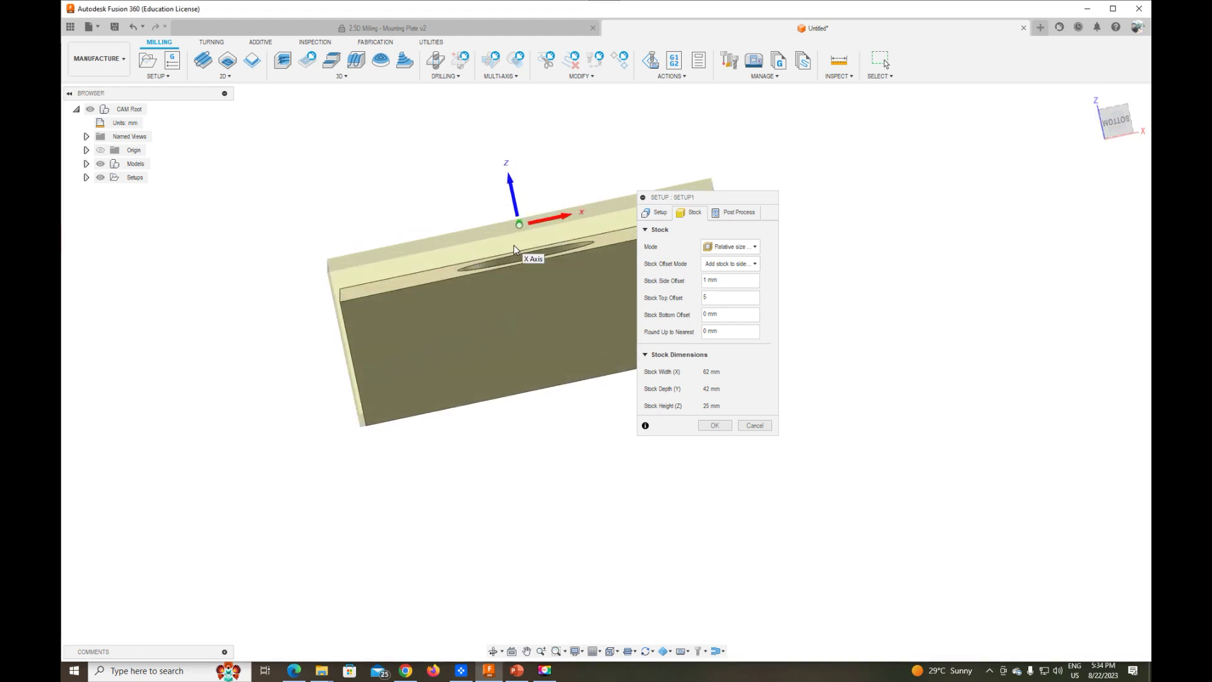
click(756, 216)
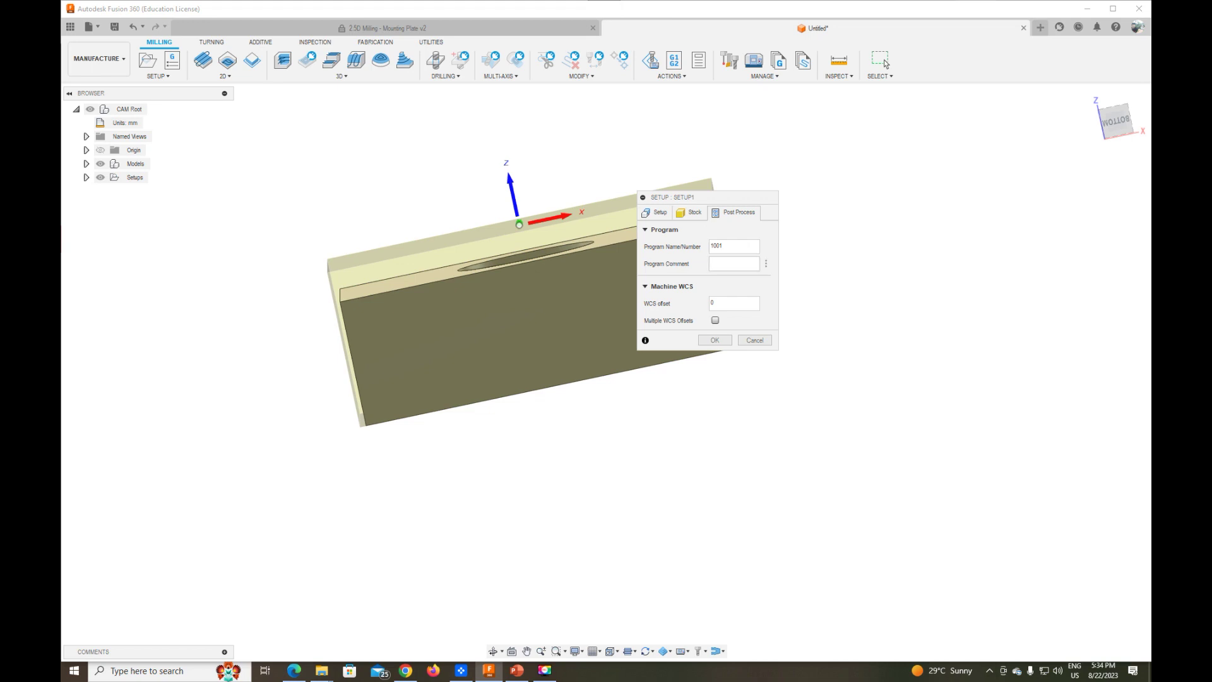
Browse the Machine Library from Setup1's general settings without choosing a machine.
click(661, 213)
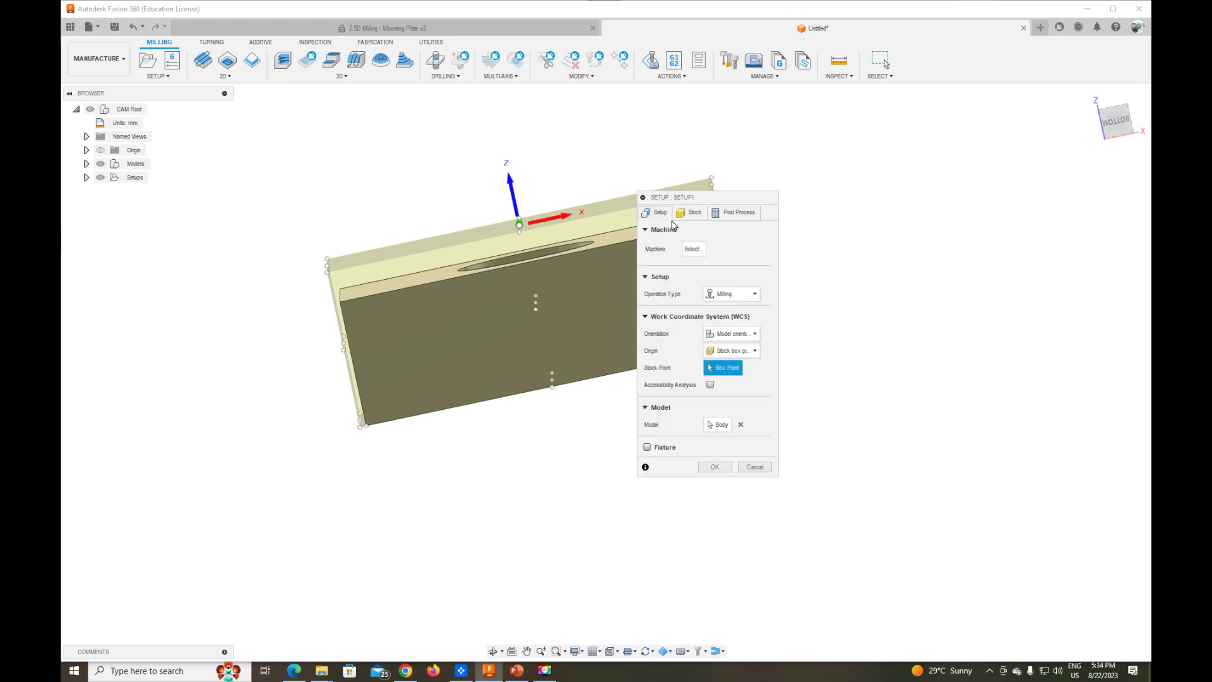
drag(691, 196, 872, 190)
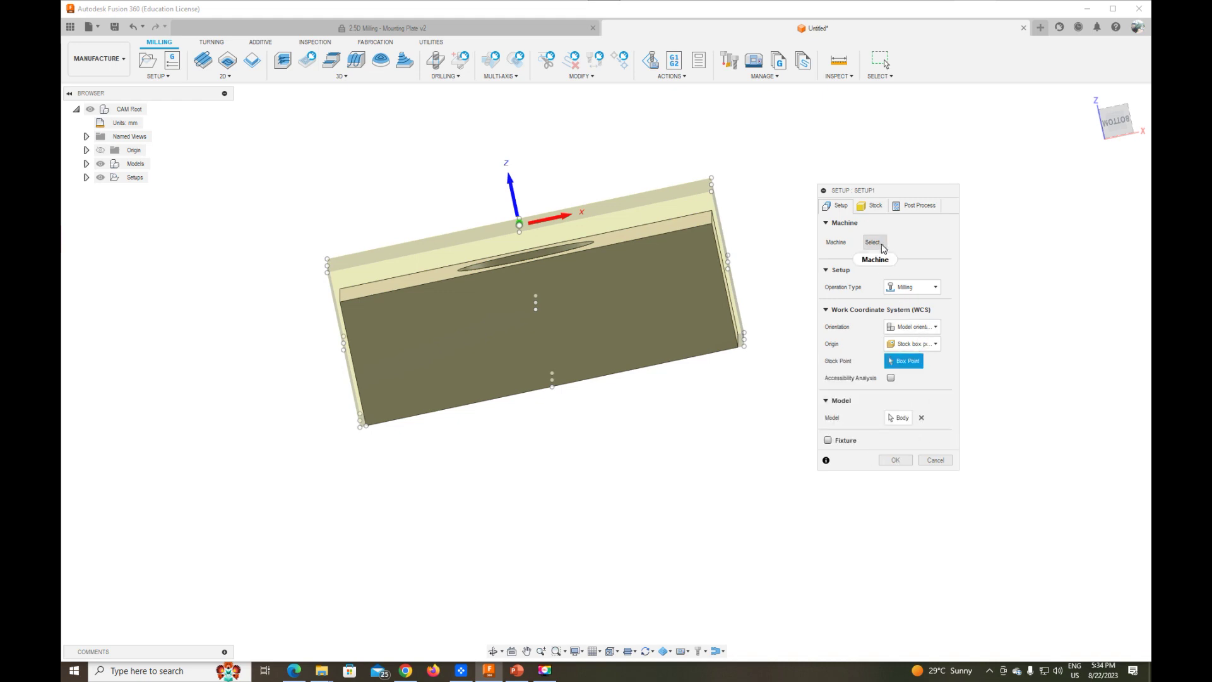
click(882, 247)
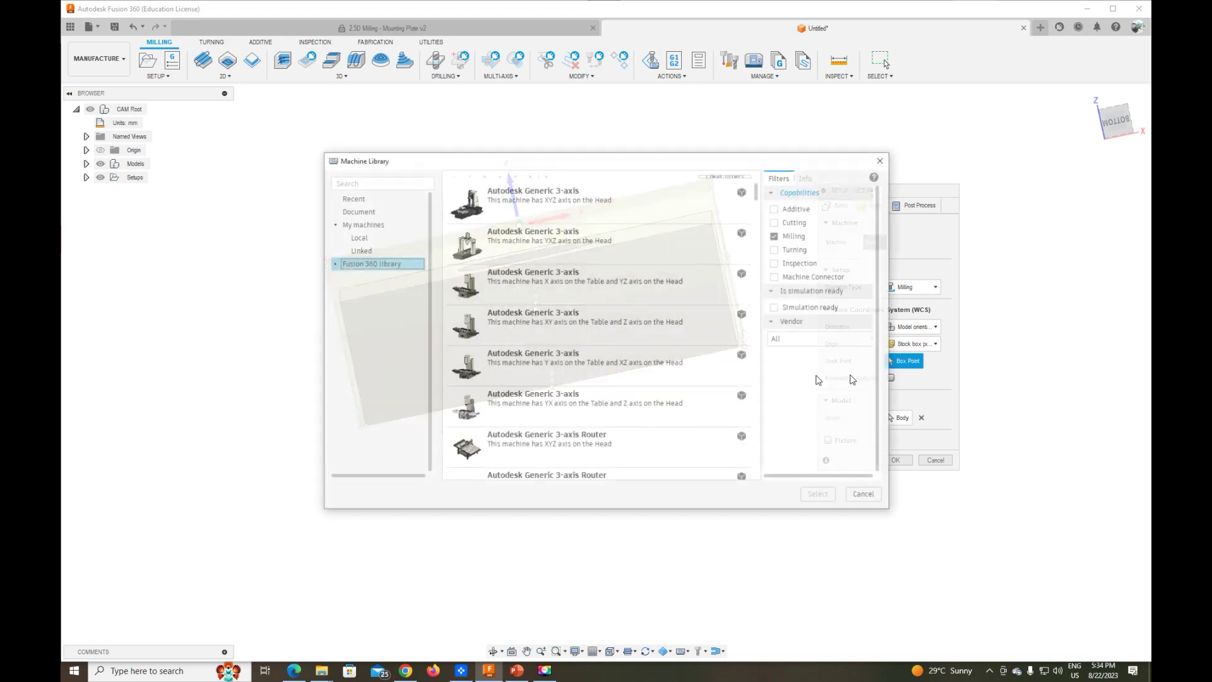
scroll(544, 238, down, 5)
scroll(545, 239, down, 5)
scroll(568, 248, down, 5)
scroll(587, 249, down, 5)
scroll(588, 259, down, 3)
scroll(588, 261, down, 5)
scroll(589, 260, down, 5)
scroll(590, 259, down, 5)
scroll(592, 258, down, 5)
scroll(593, 256, down, 5)
scroll(599, 251, down, 5)
scroll(605, 245, down, 5)
scroll(610, 241, down, 5)
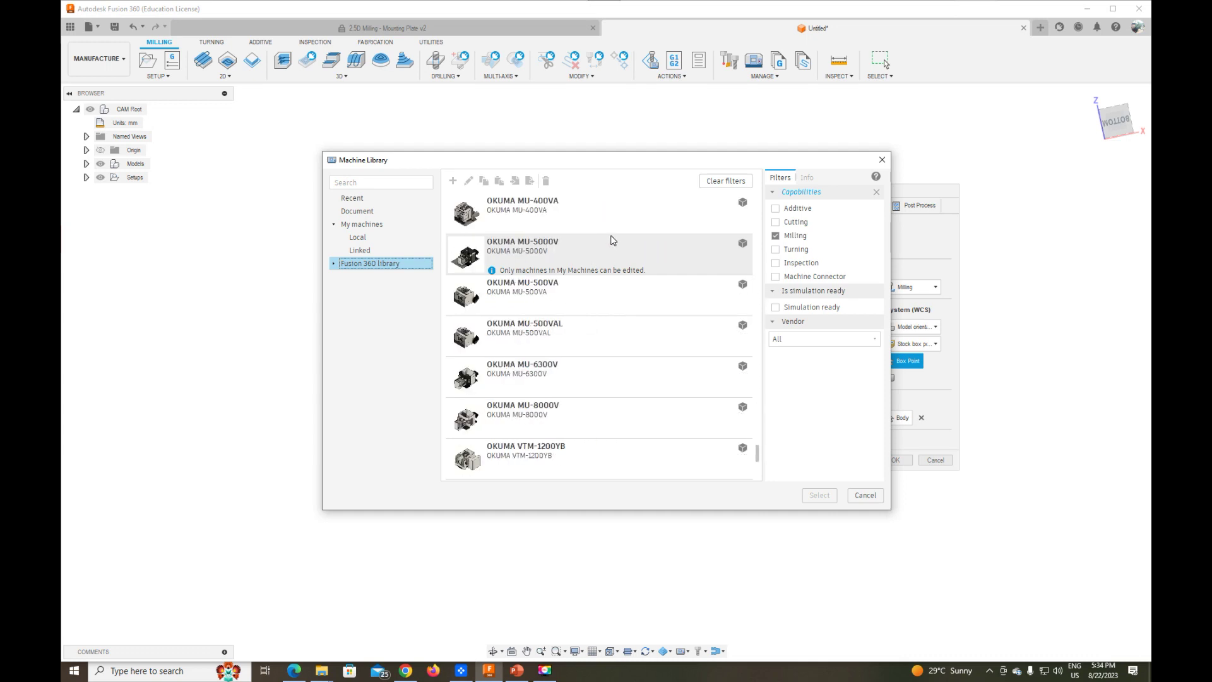
scroll(612, 241, down, 5)
scroll(613, 237, up, 5)
scroll(613, 237, up, 5)
scroll(613, 238, up, 5)
scroll(637, 244, up, 5)
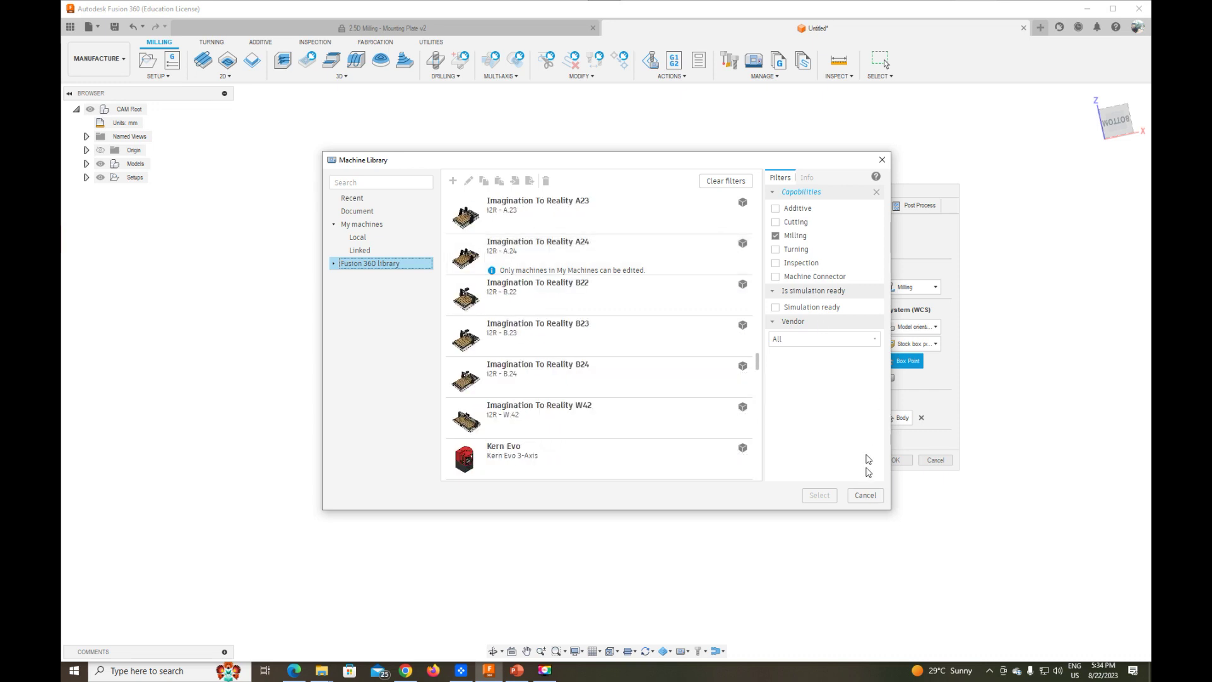
click(865, 496)
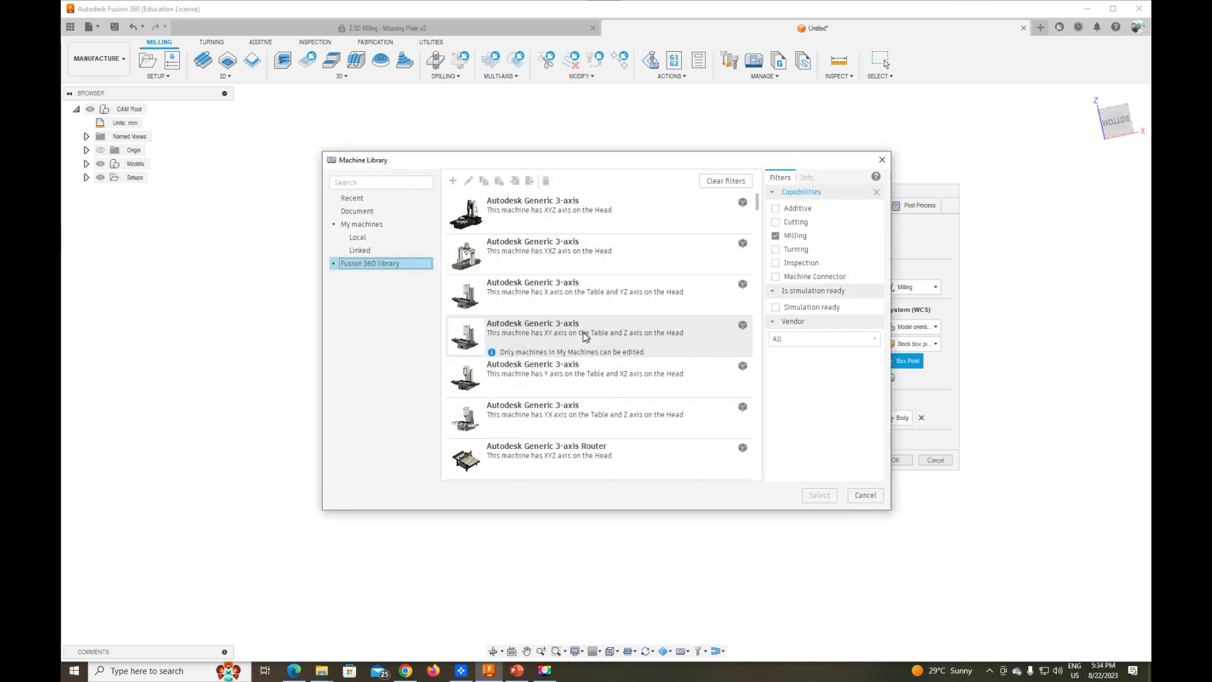
Choose the Mazak VCN-570 machine and download its simulation model.
scroll(616, 366, down, 5)
scroll(622, 363, down, 5)
scroll(624, 363, down, 5)
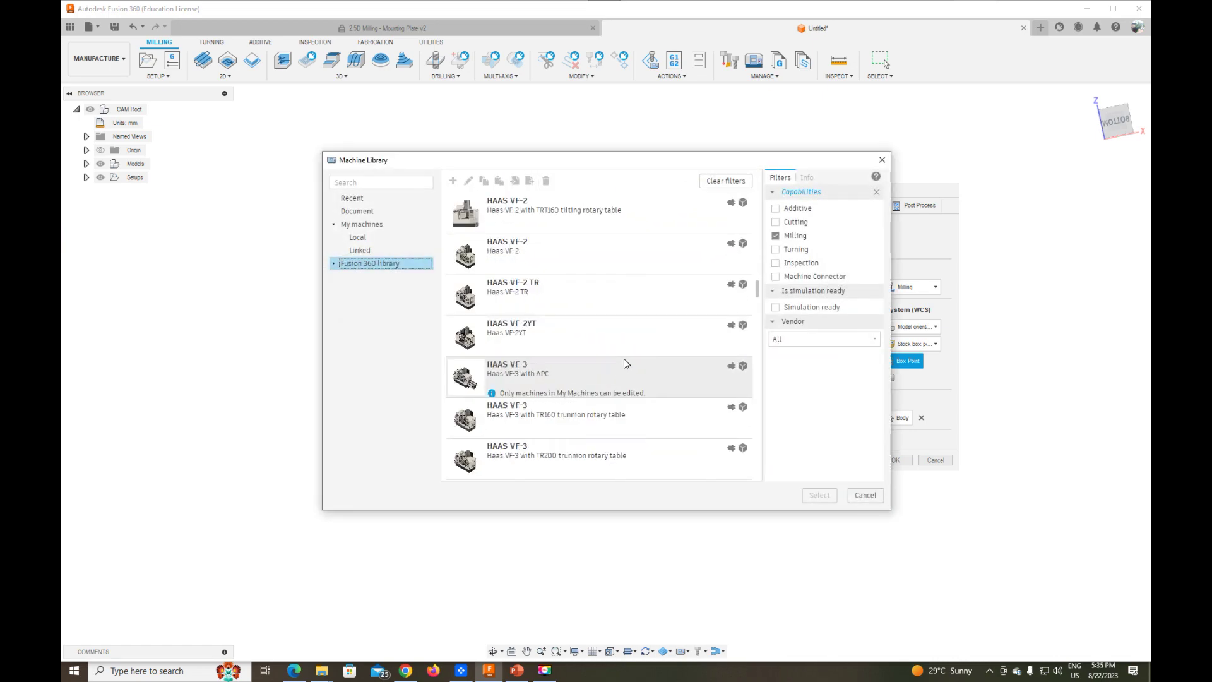
scroll(628, 357, down, 5)
scroll(631, 355, down, 5)
scroll(634, 368, down, 5)
scroll(636, 367, down, 5)
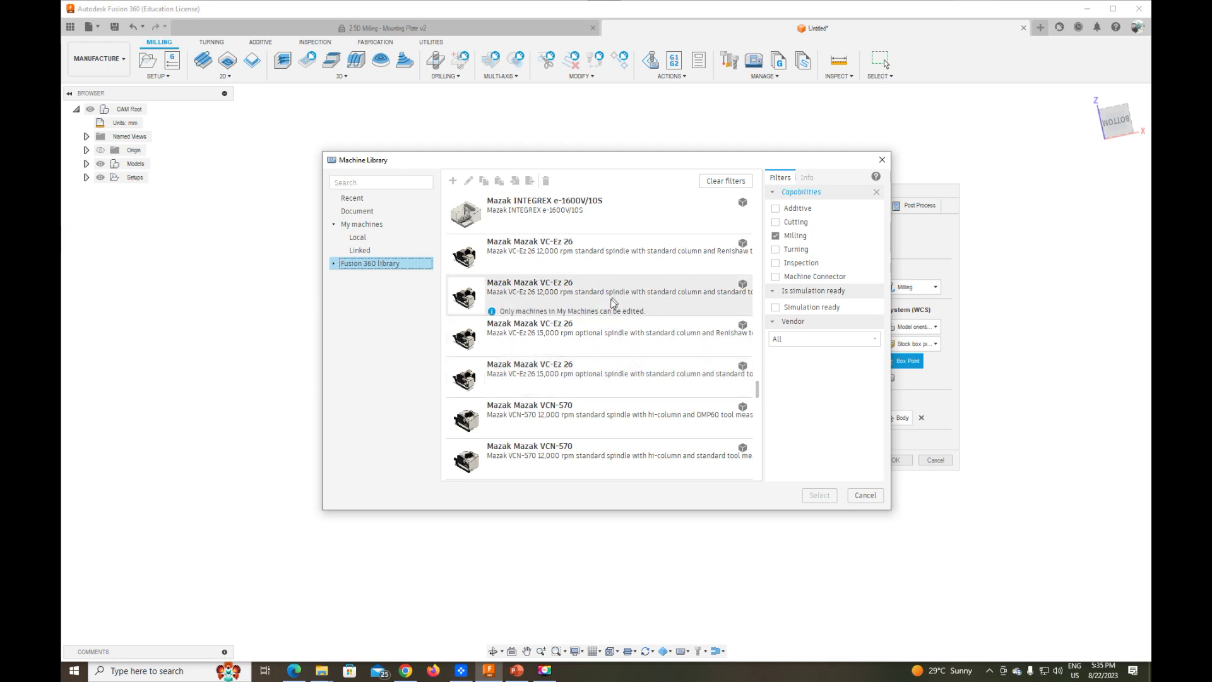
double_click(599, 424)
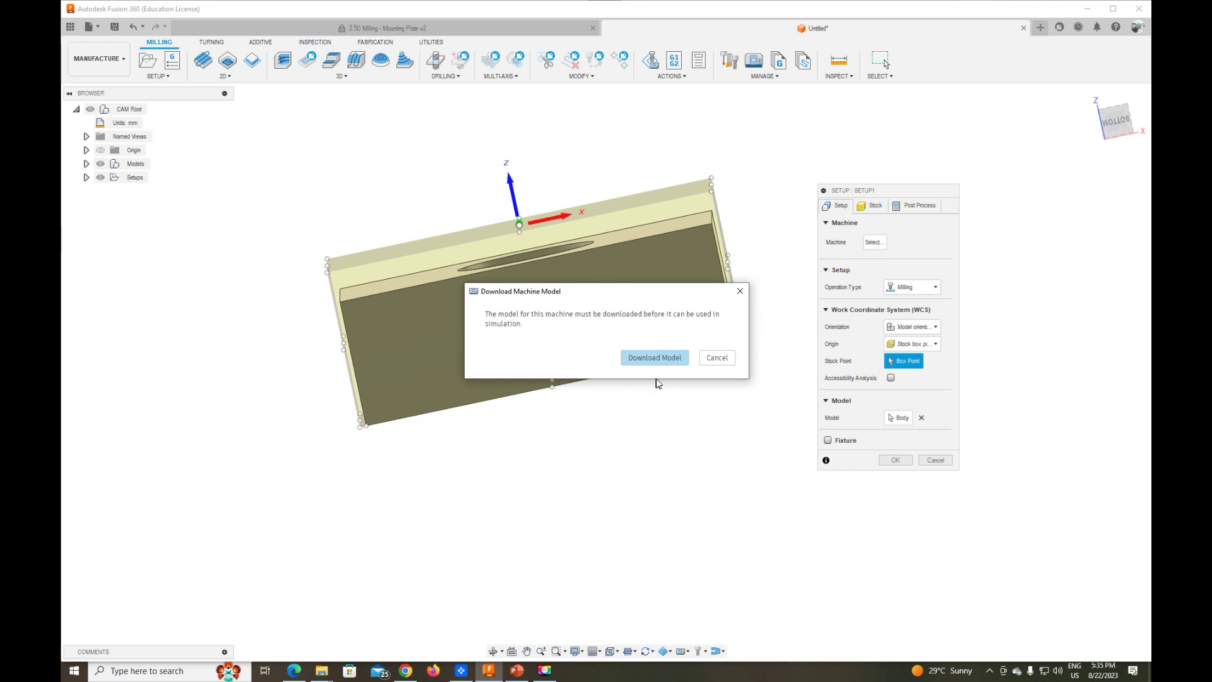
click(665, 359)
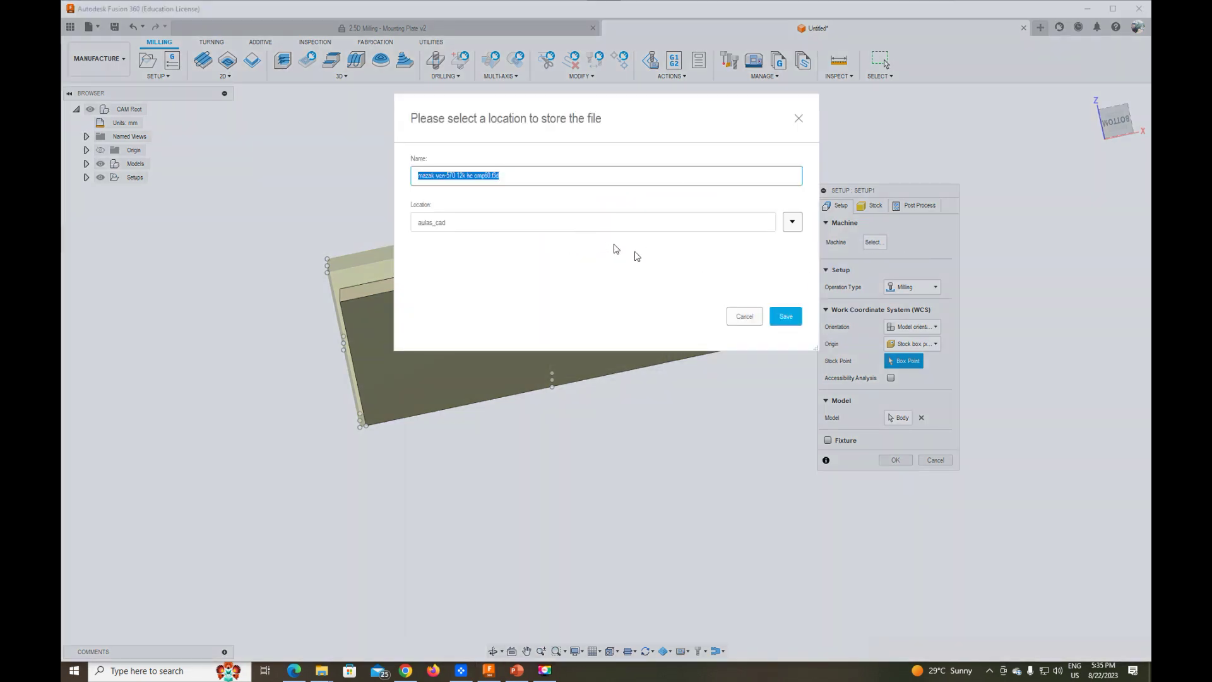
Save the Mazak VCN-570 machine model file in the store-location dialog.
click(783, 319)
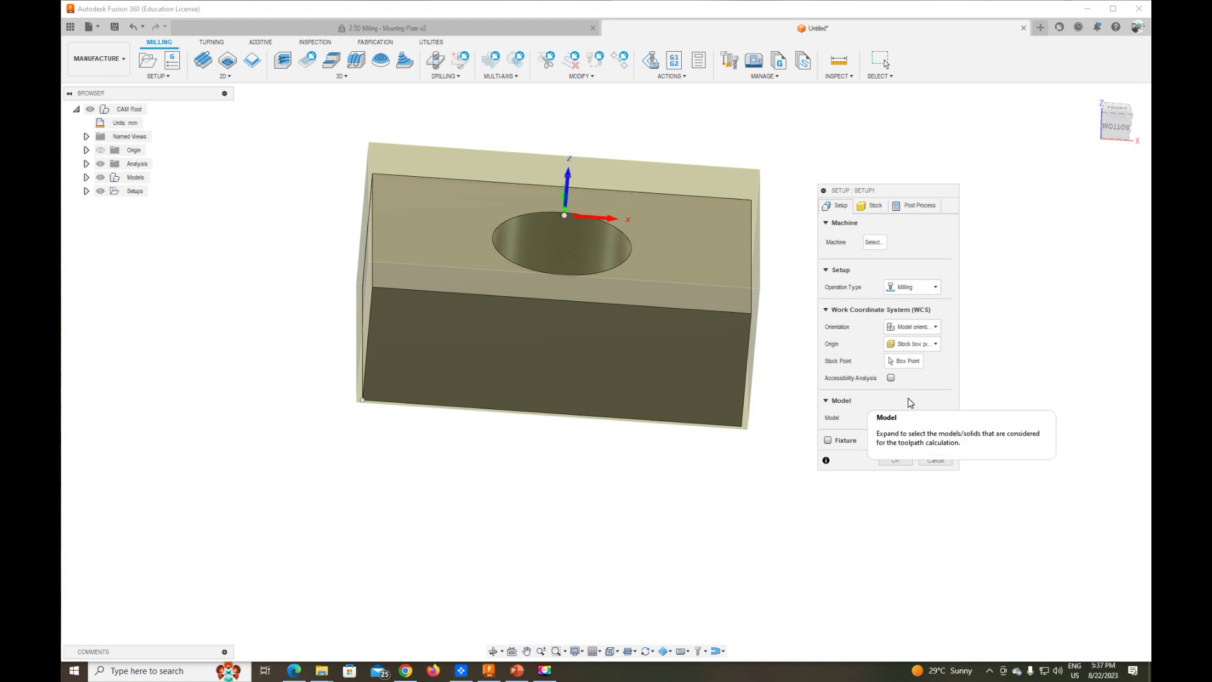
Keep Milling as the operation type and enable Accessibility Analysis.
click(919, 287)
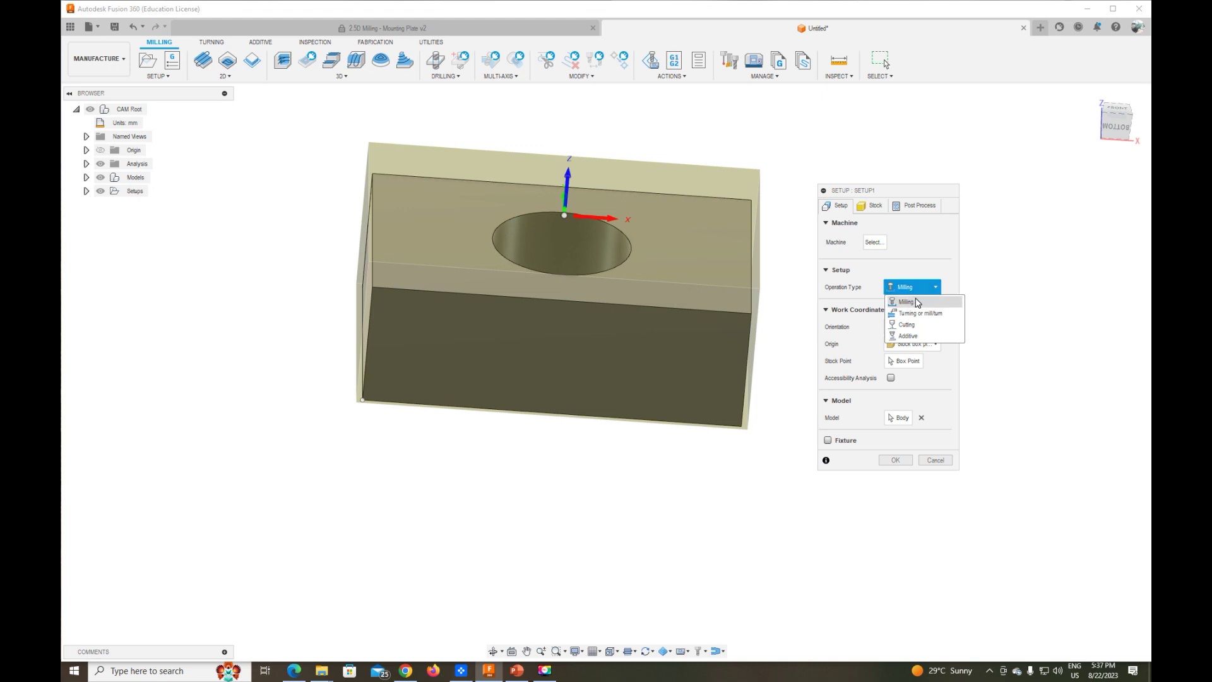
click(913, 290)
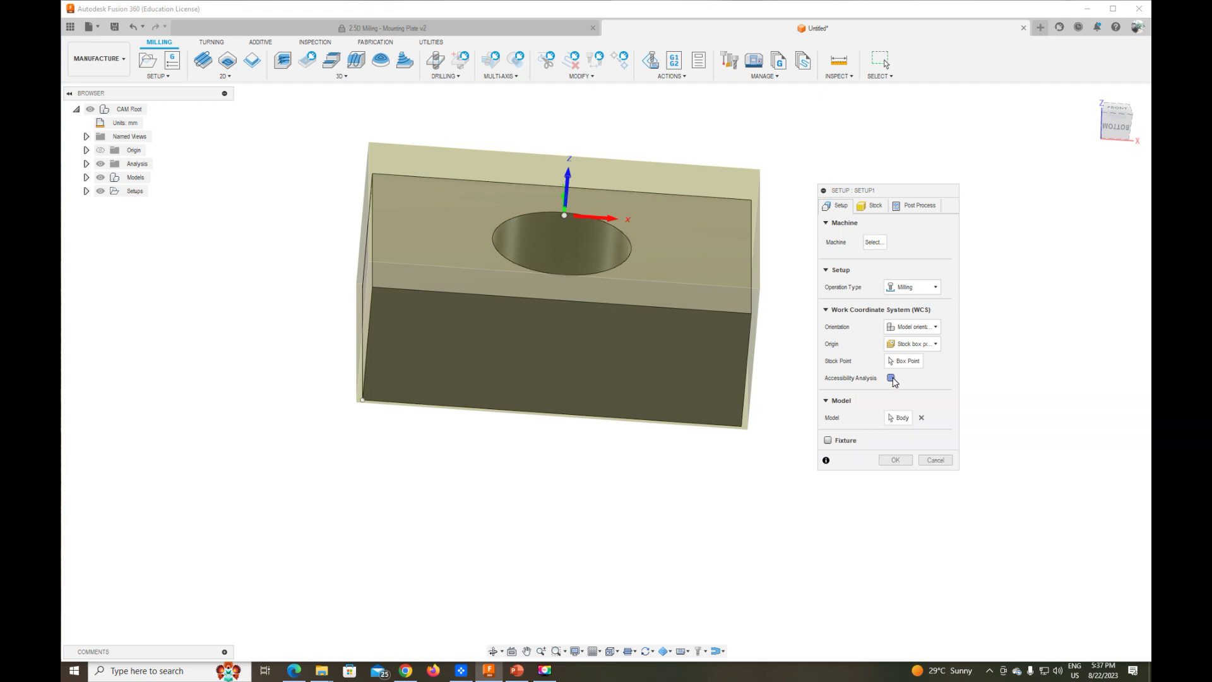
click(891, 378)
Orbit around the block to inspect the accessibility colours, then accept Setup1 with OK.
mouse_move(1115, 123)
mouse_down()
mouse_move(1135, 126)
mouse_move(1024, 177)
mouse_up()
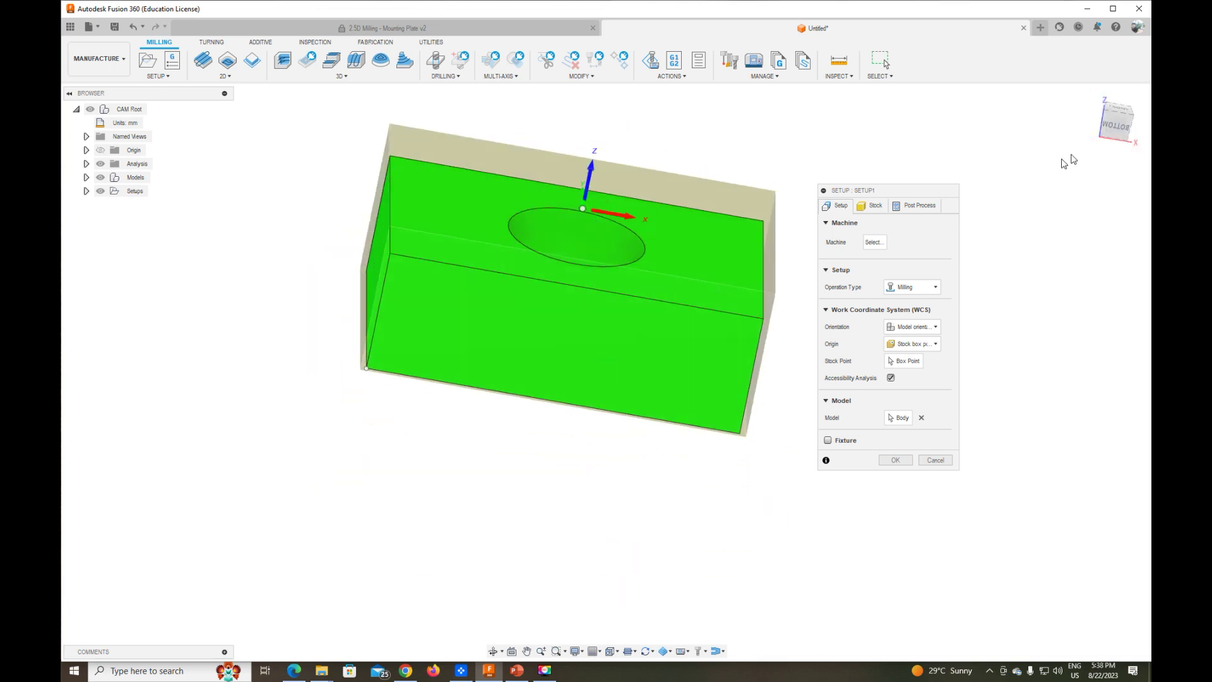
drag(1119, 120, 1134, 143)
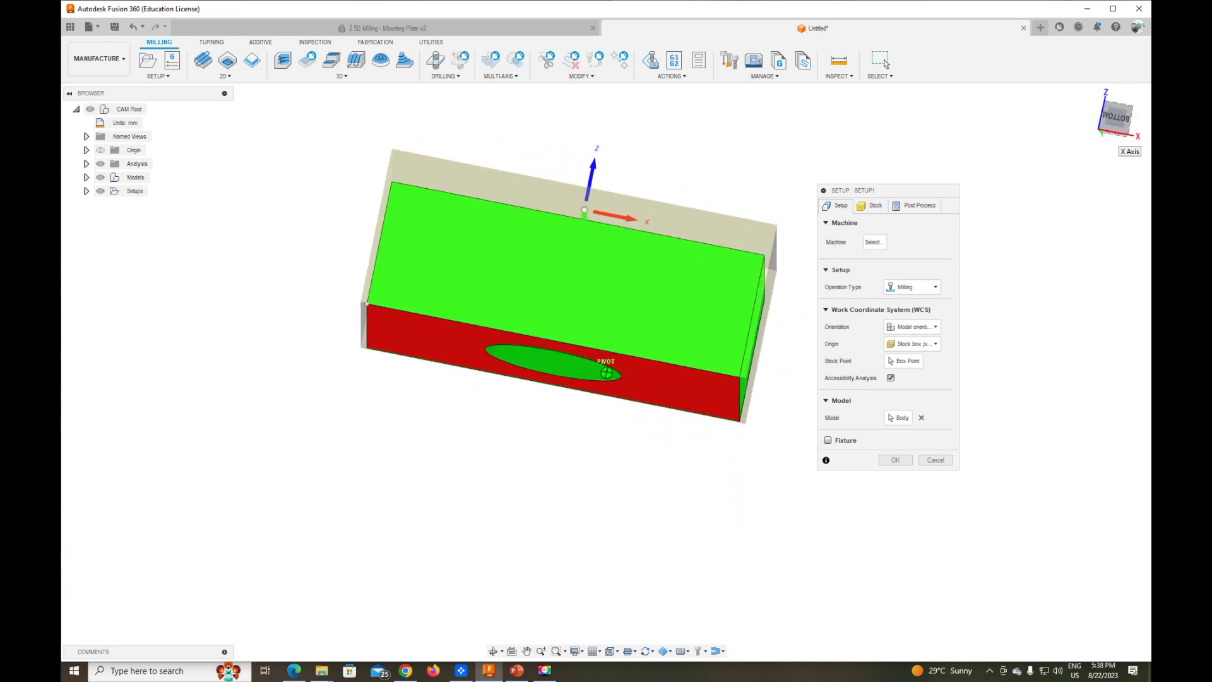
mouse_move(1133, 143)
mouse_down()
mouse_move(1124, 134)
mouse_move(1148, 90)
mouse_up()
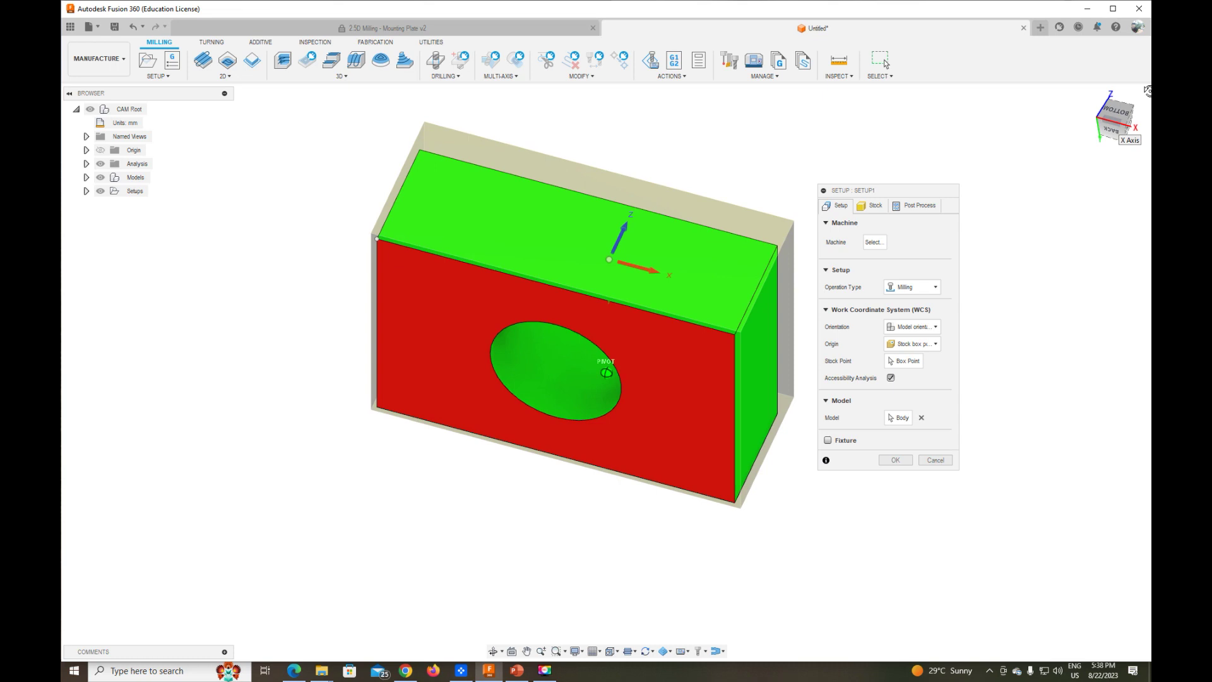
drag(1135, 130, 1133, 126)
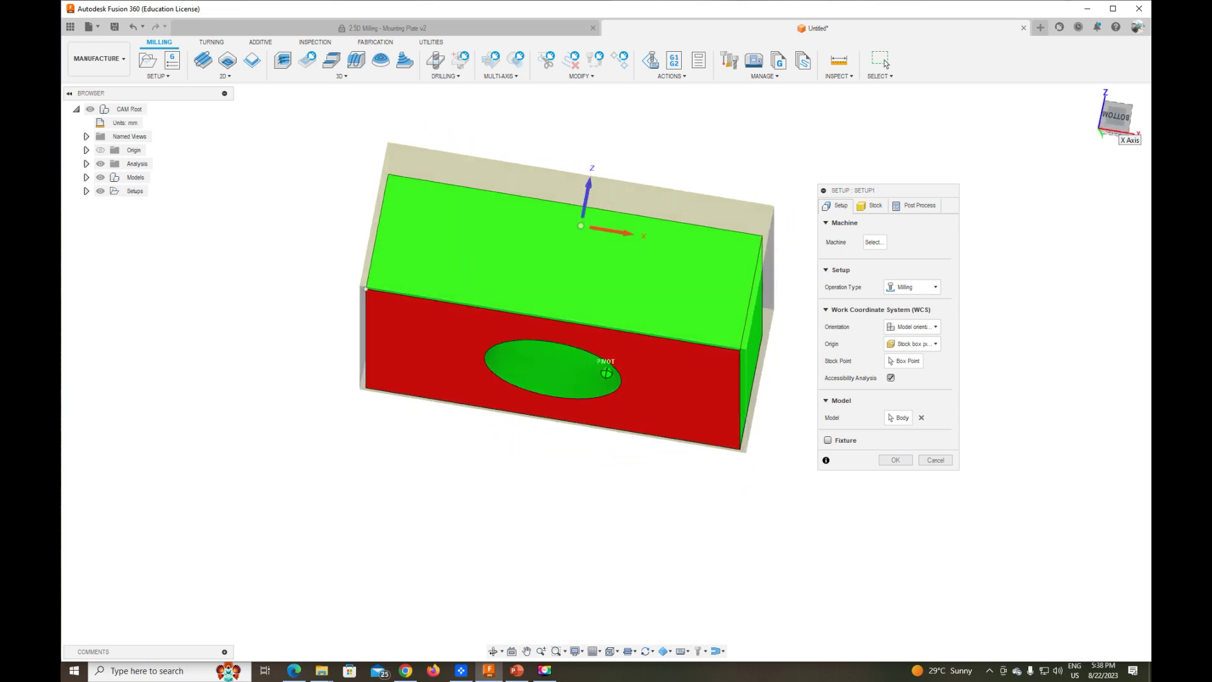
drag(1133, 126, 1118, 117)
shift+middle_drag(695, 316, 716, 305)
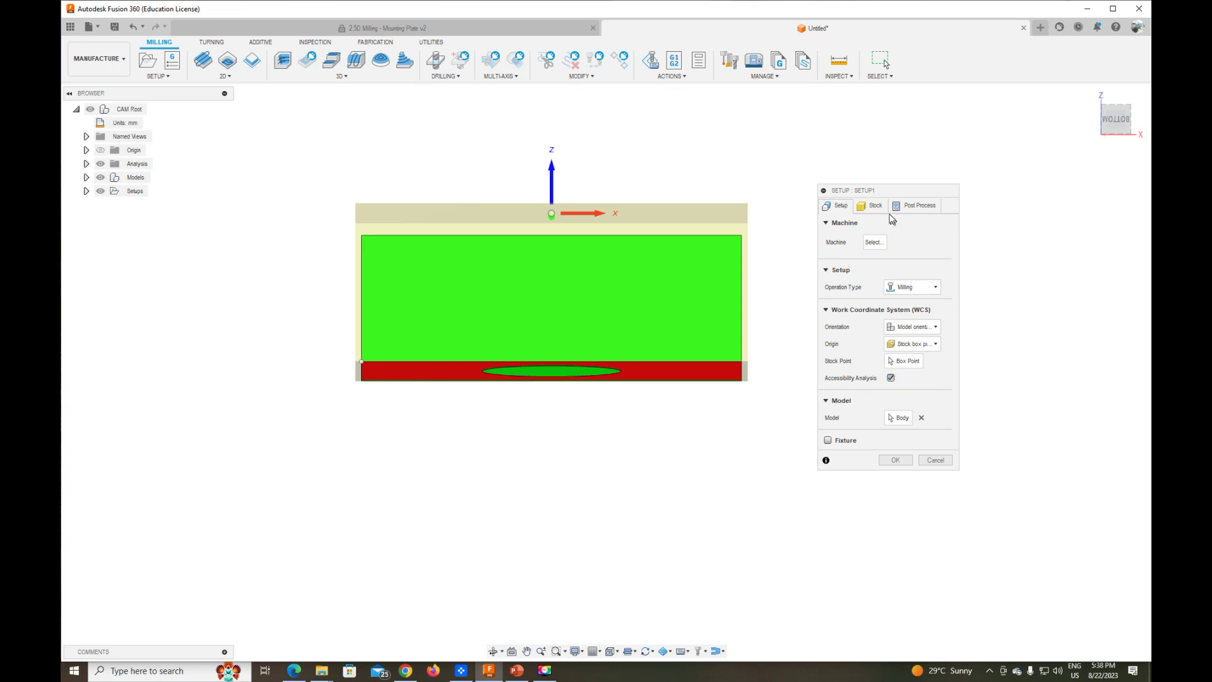
click(903, 461)
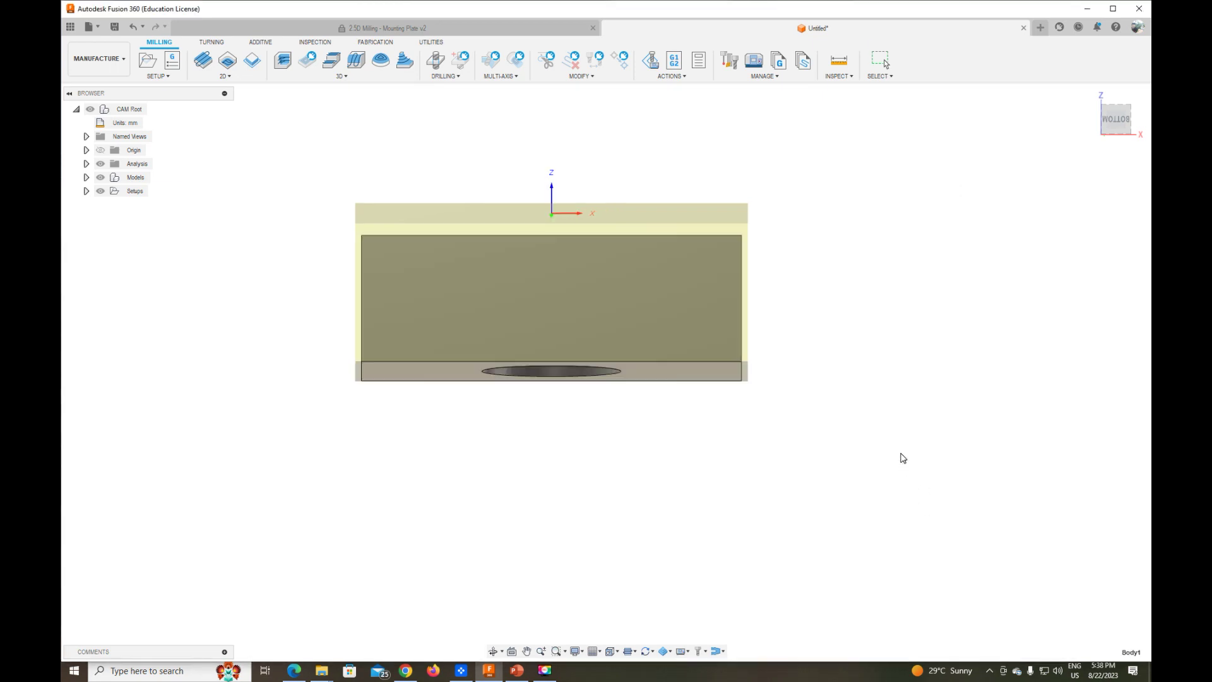
Start a 2D Face operation under Setup1 and bring up the tool library to choose its cutter.
mouse_move(1127, 129)
mouse_down()
mouse_move(1105, 158)
mouse_move(1115, 126)
mouse_up()
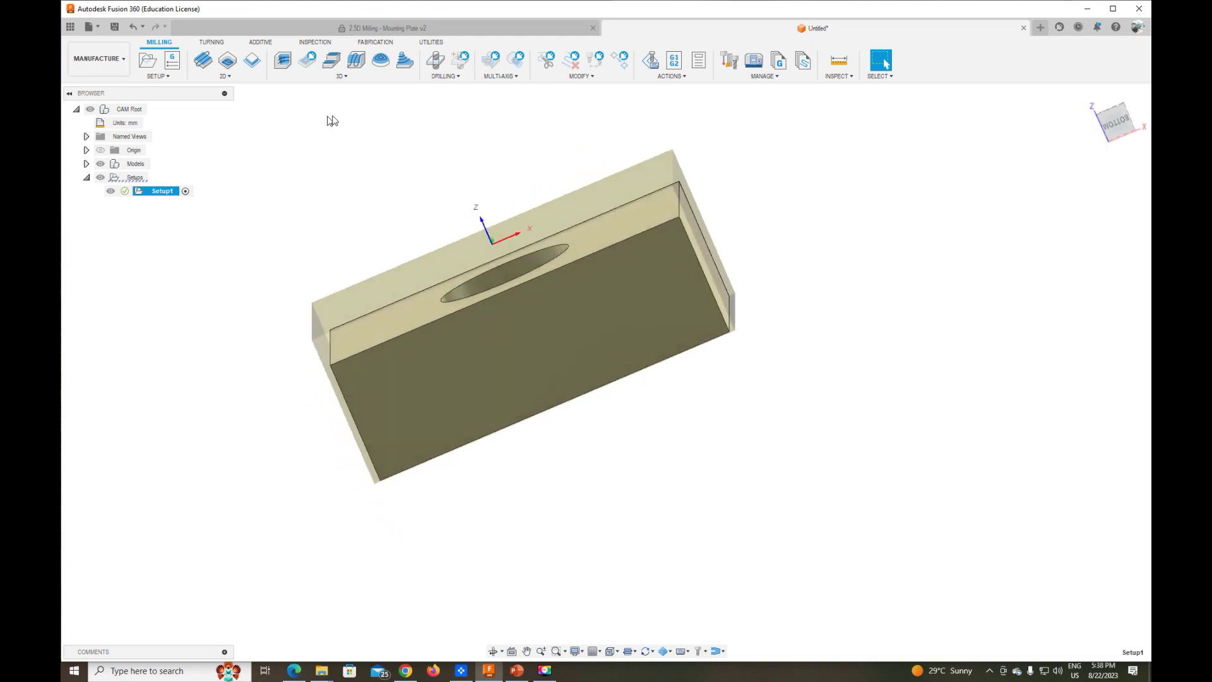
click(202, 60)
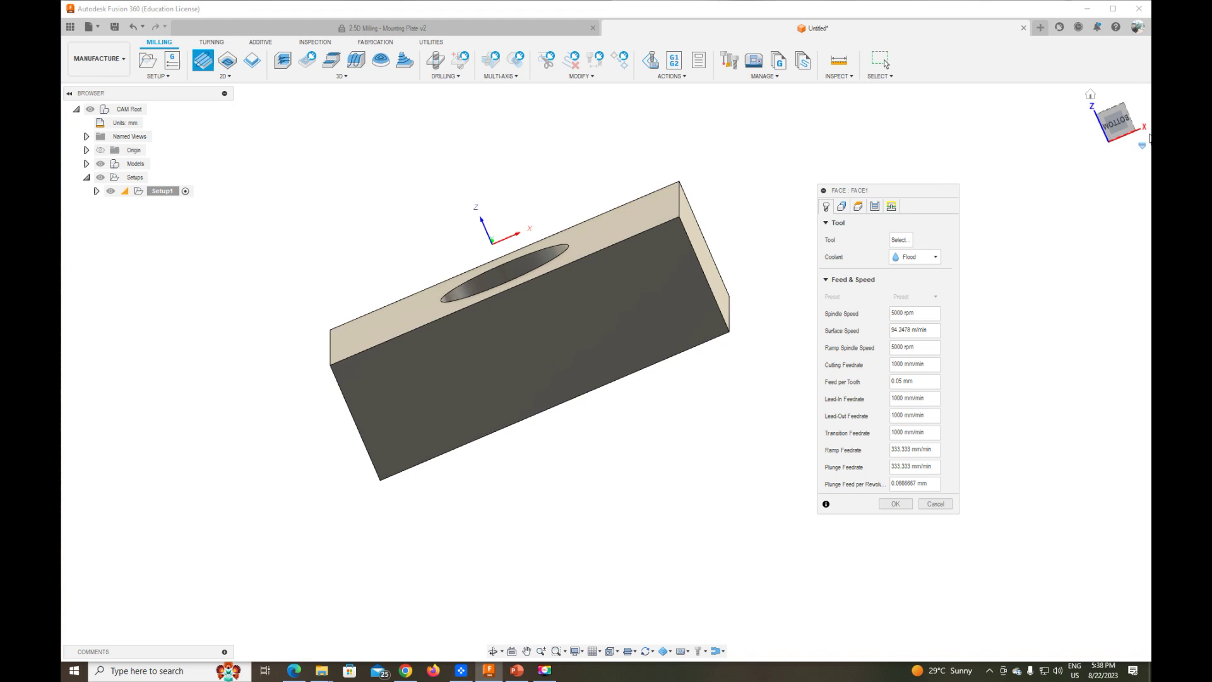
drag(1130, 126, 1146, 138)
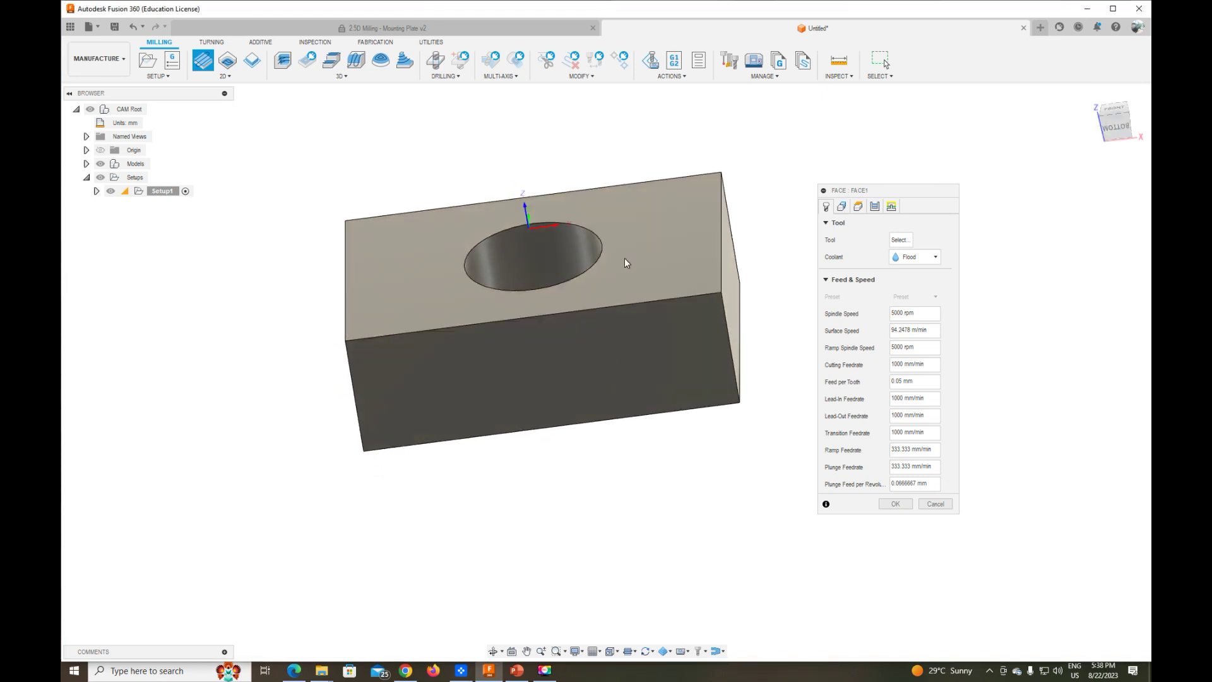
click(903, 241)
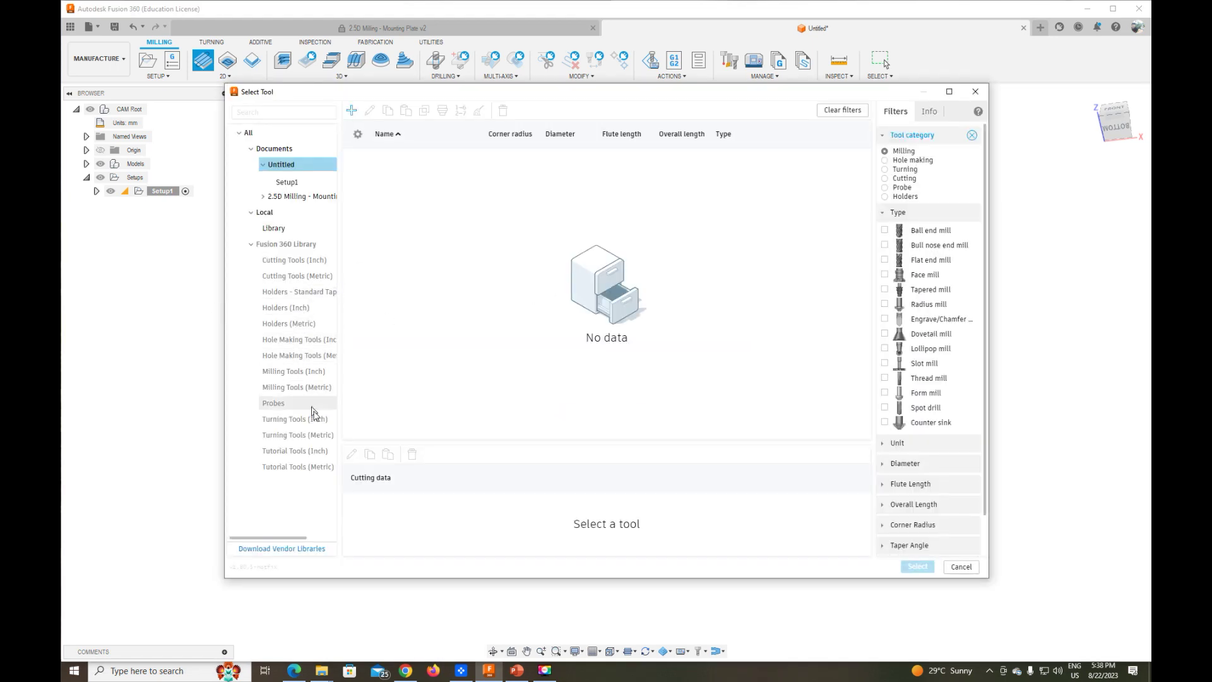
Pick the 1 - Ø50mm (Face mill) from the Tutorial Tools (Metric) library.
click(323, 436)
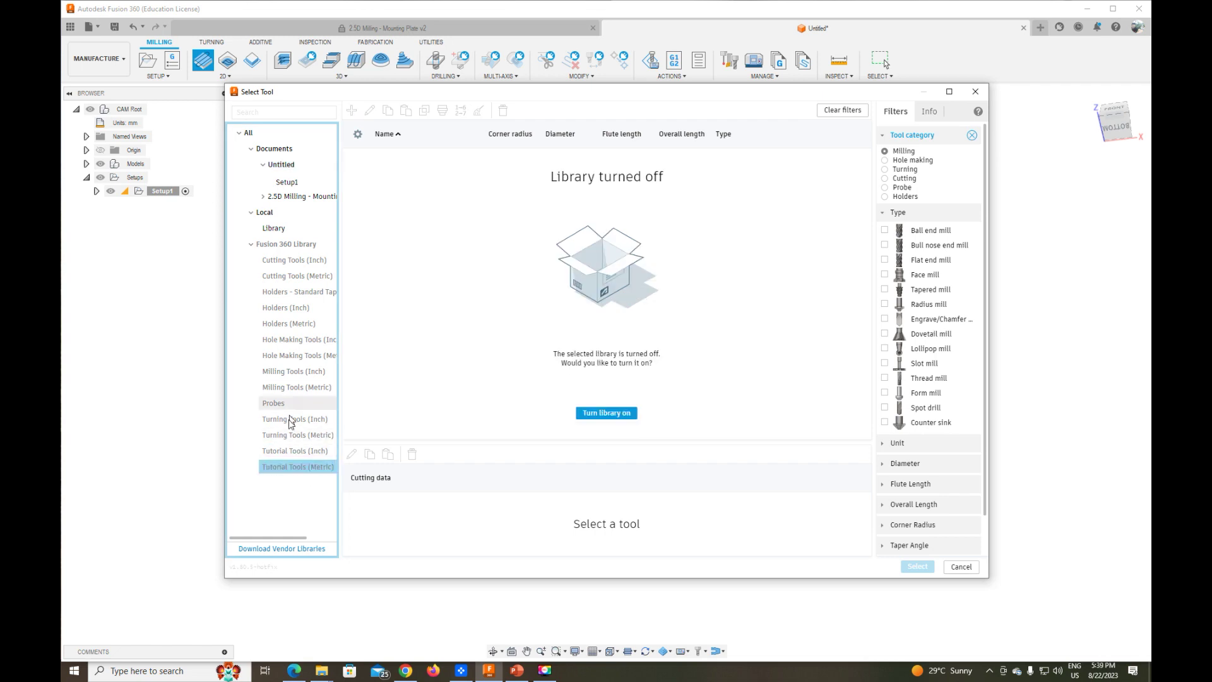
click(306, 277)
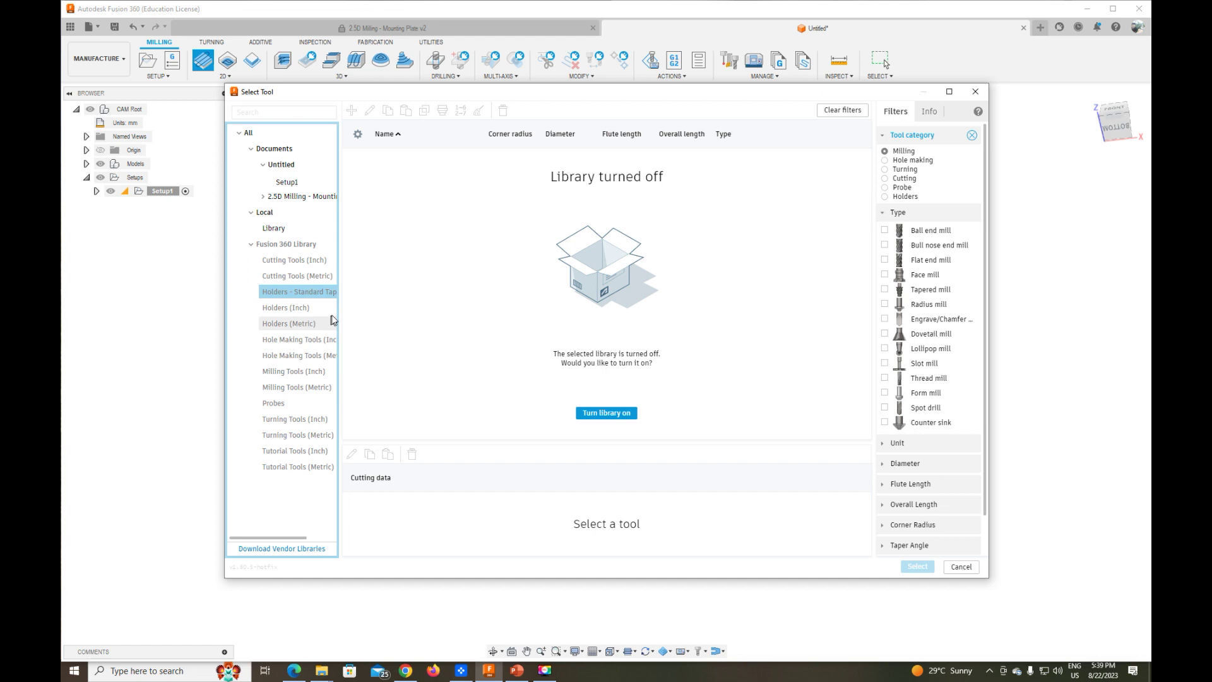
drag(339, 309, 473, 311)
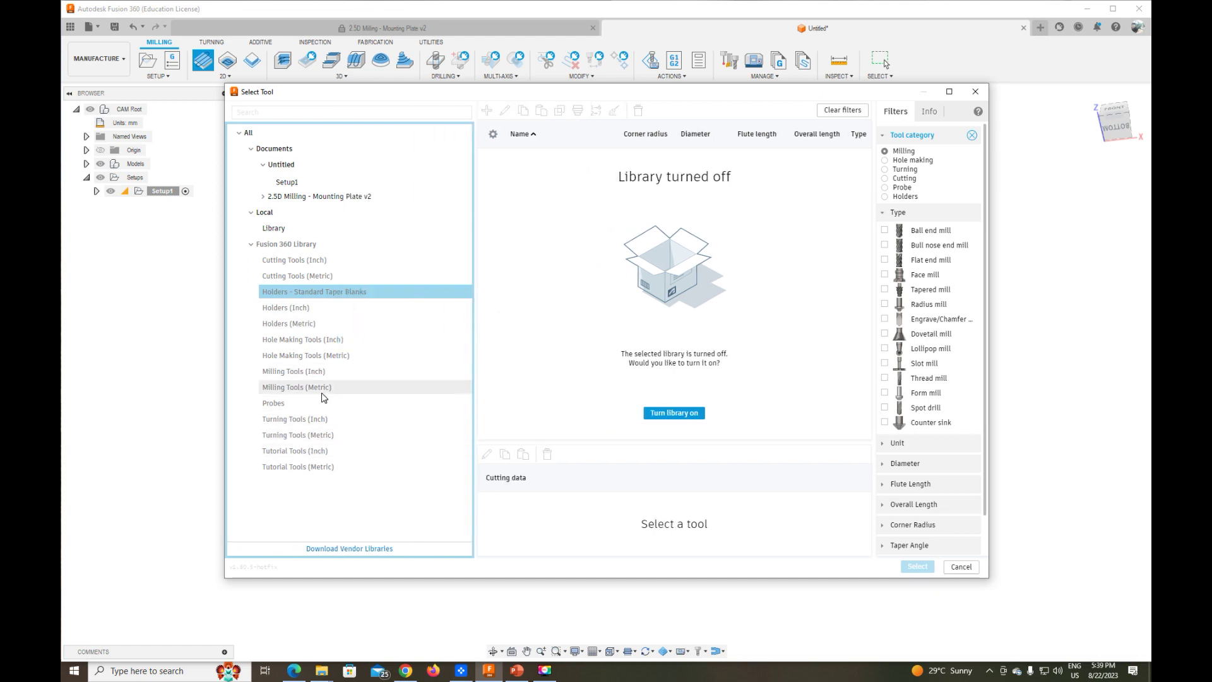
key(End)
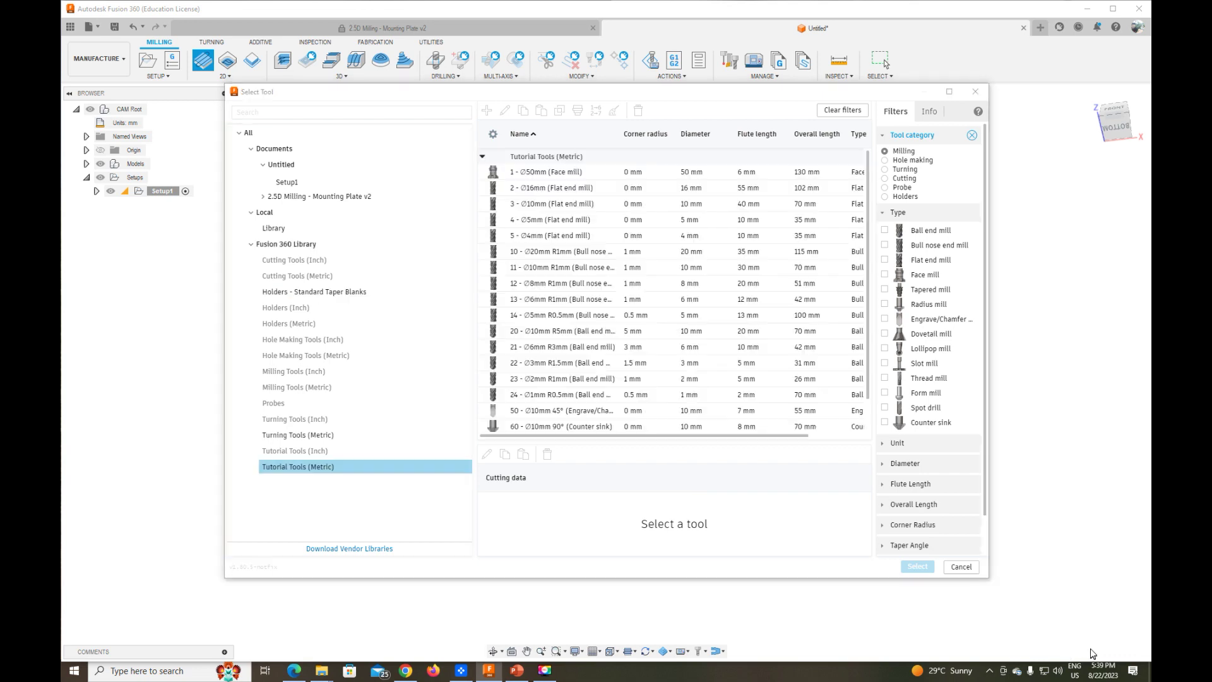
scroll(749, 374, down, 1)
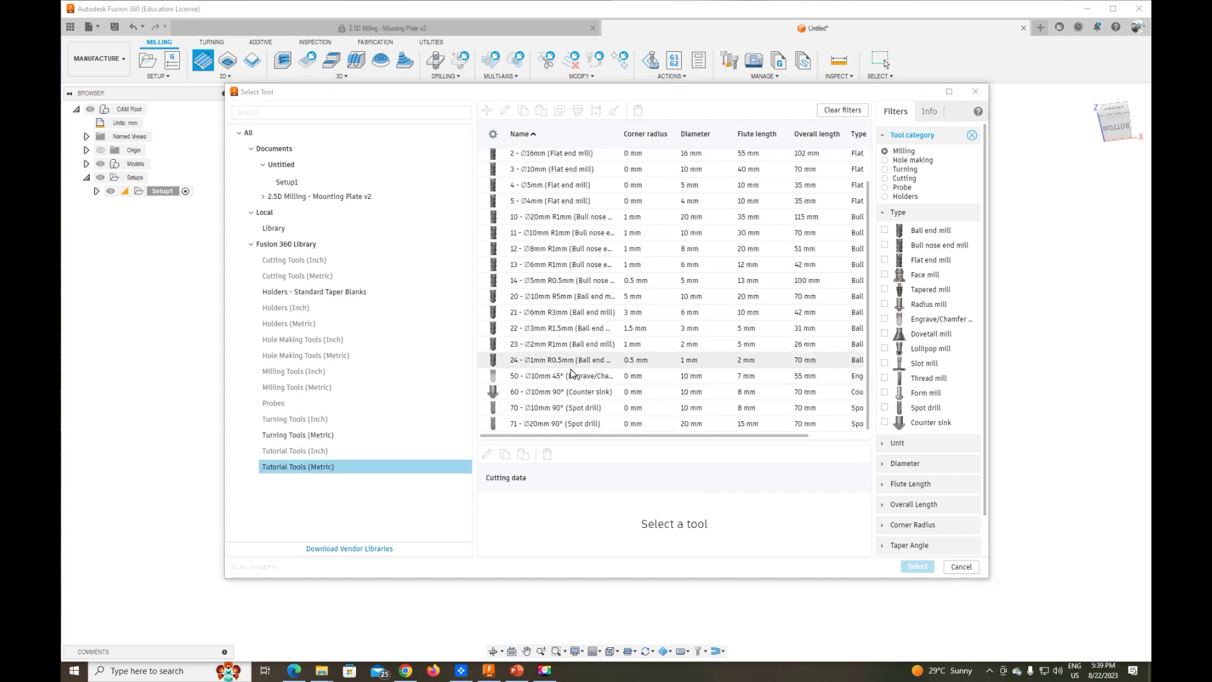
scroll(587, 345, up, 1)
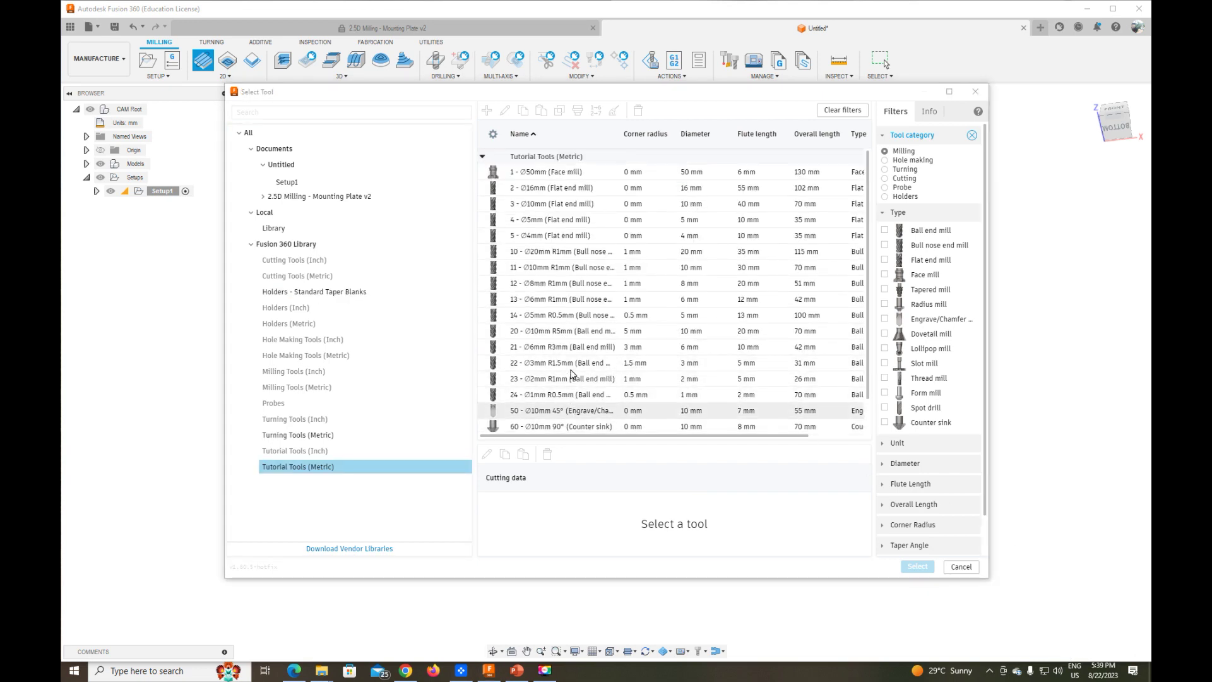
click(527, 178)
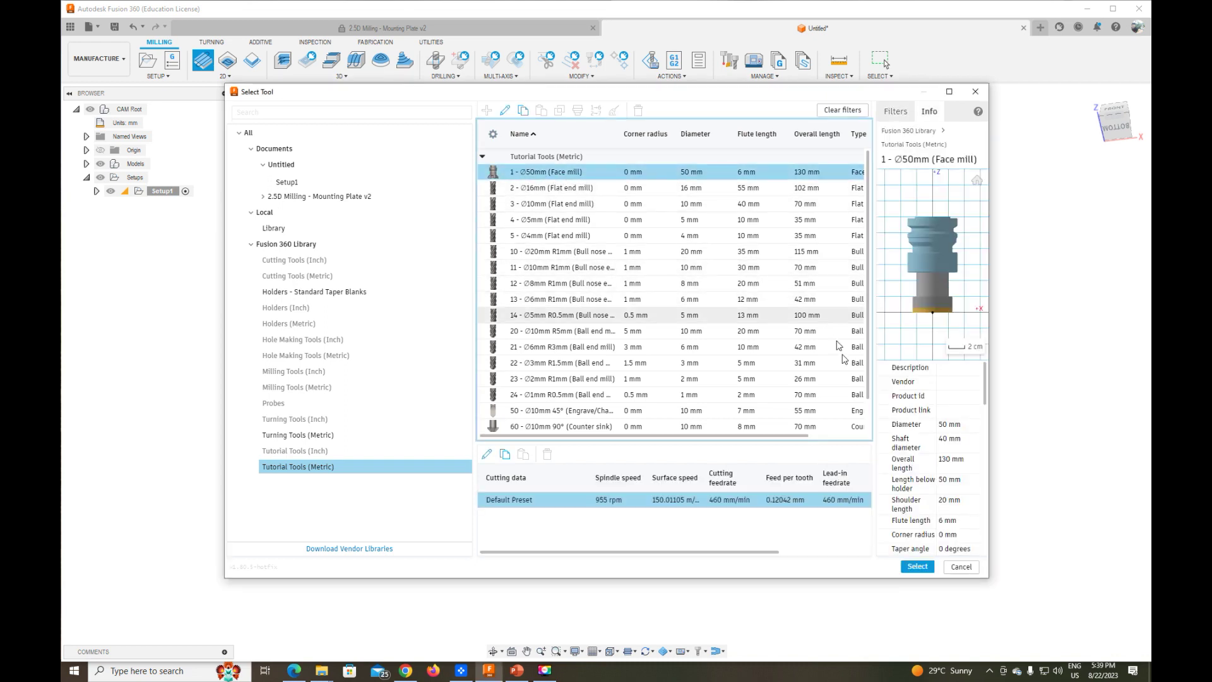
scroll(737, 344, down, 1)
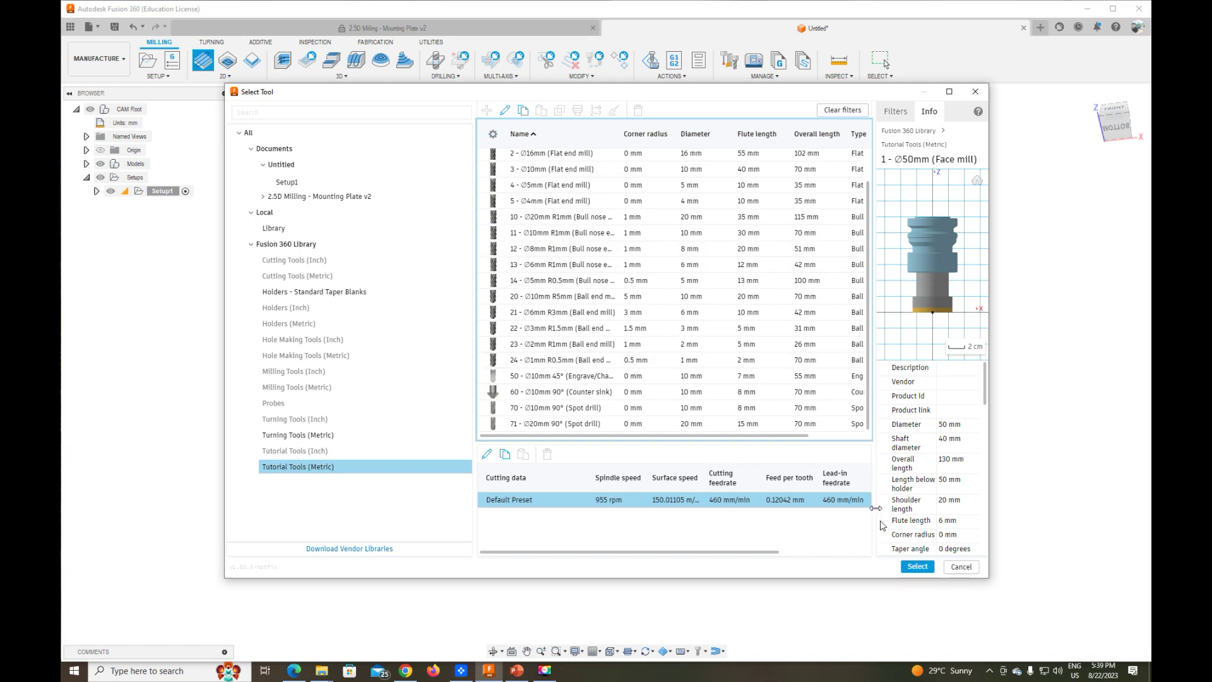
Accept the Ø50mm face mill for the Face operation, running at 955 rpm and 460 mm/min.
click(919, 566)
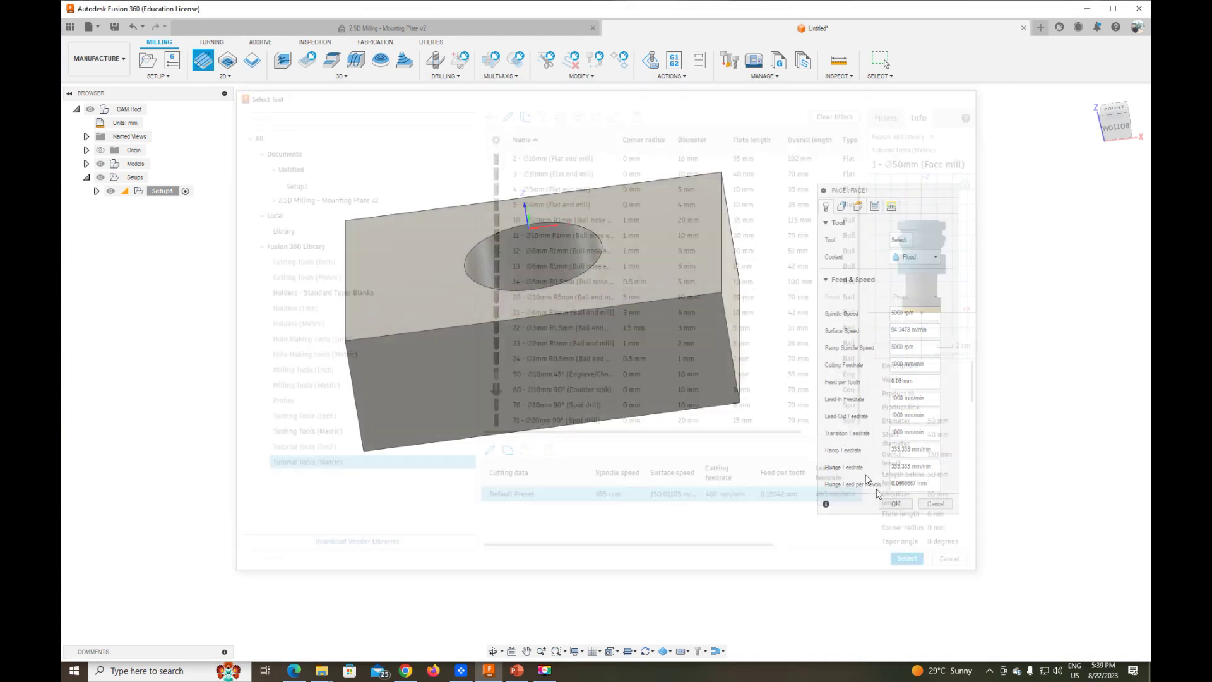
scroll(668, 231, down, 2)
scroll(650, 183, down, 4)
scroll(629, 123, down, 2)
scroll(627, 101, down, 1)
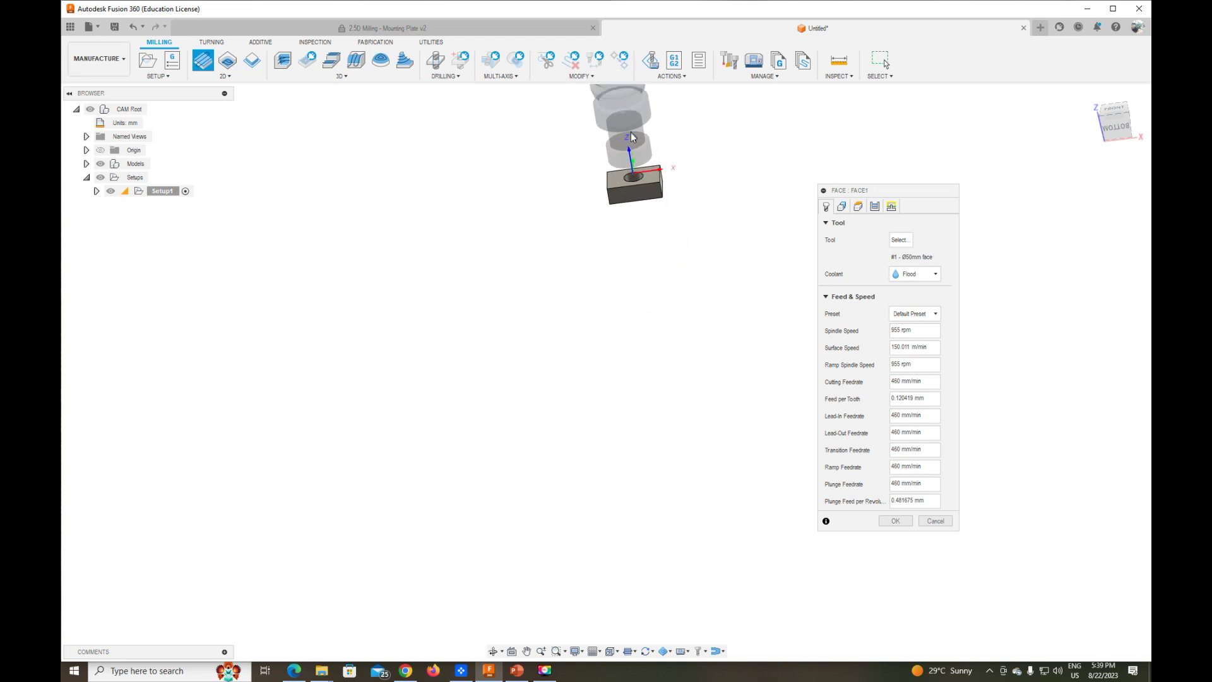
scroll(627, 100, up, 2)
scroll(627, 101, up, 3)
Keep Flood as the coolant and show the operation's stock contour geometry settings.
drag(1114, 120, 1118, 134)
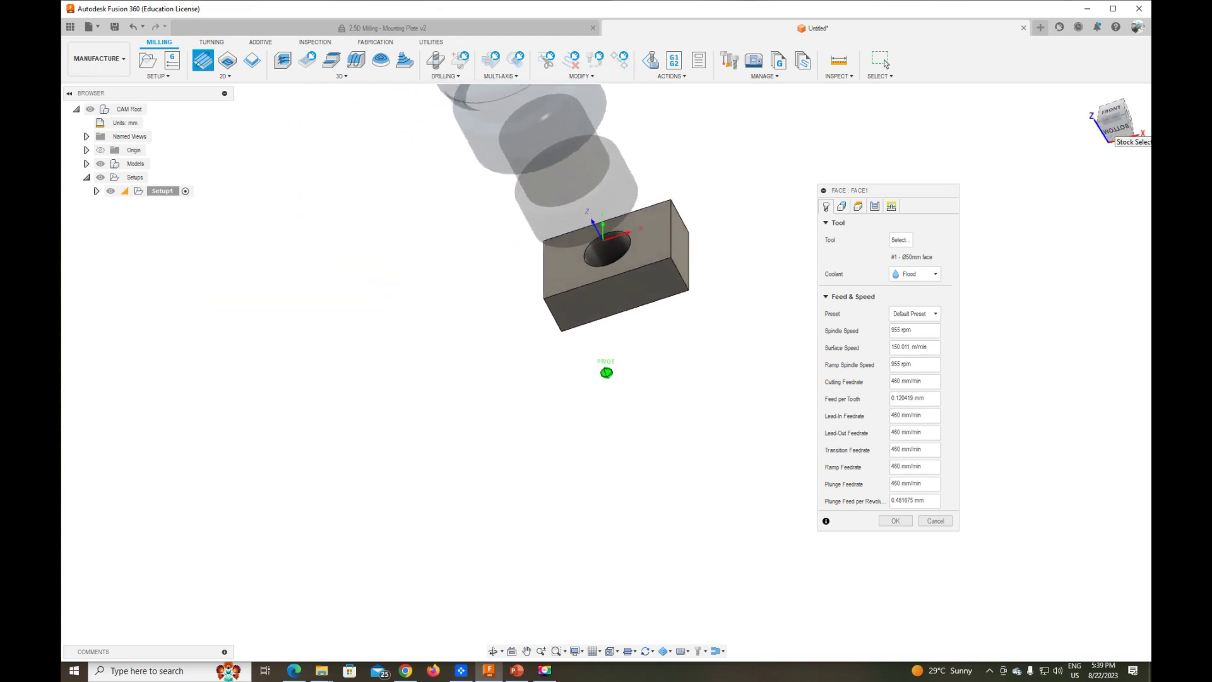
drag(1114, 129, 1075, 208)
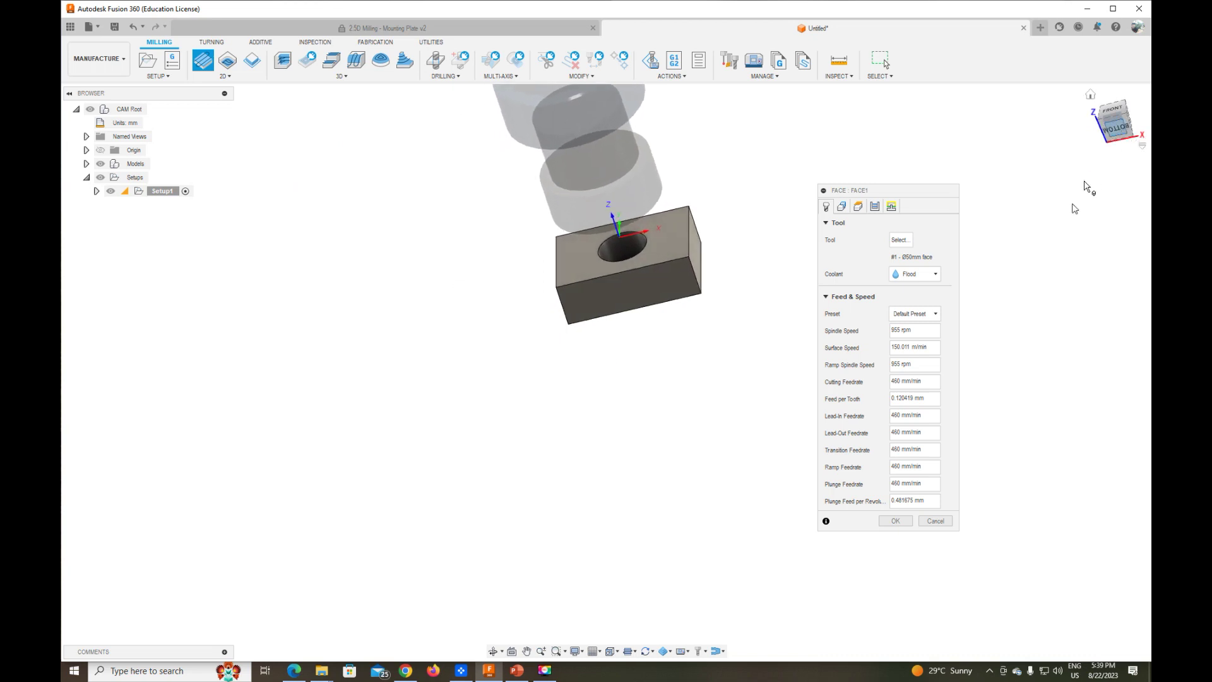
click(919, 276)
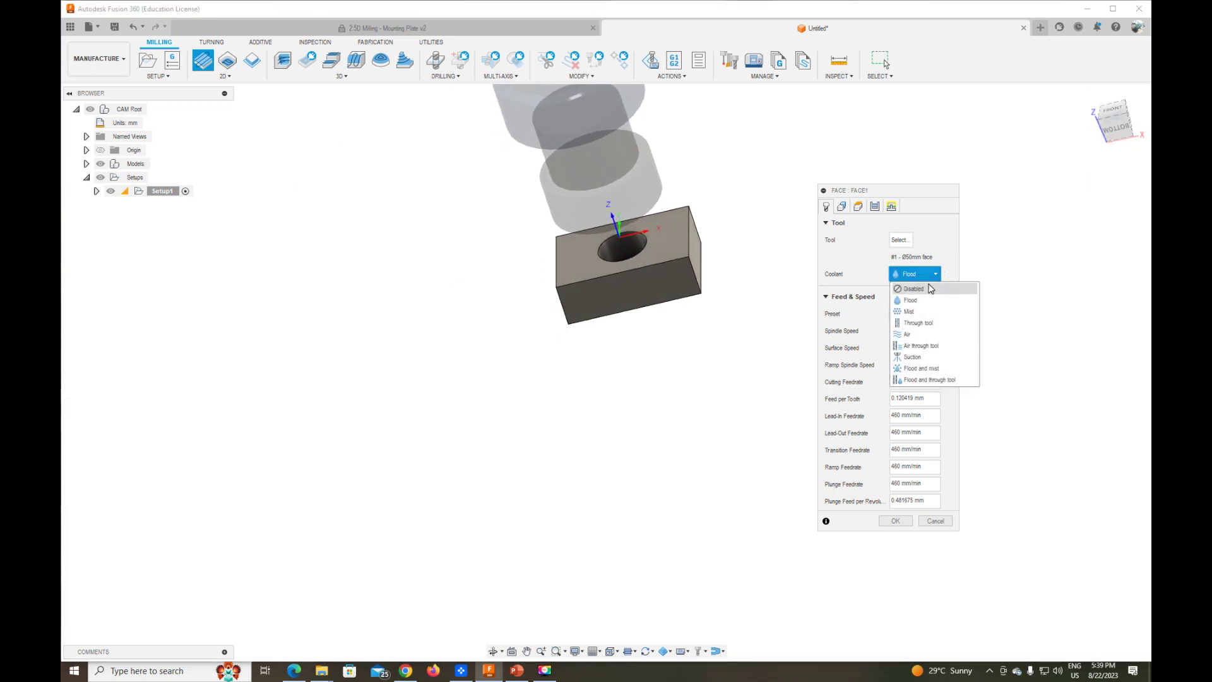
click(947, 242)
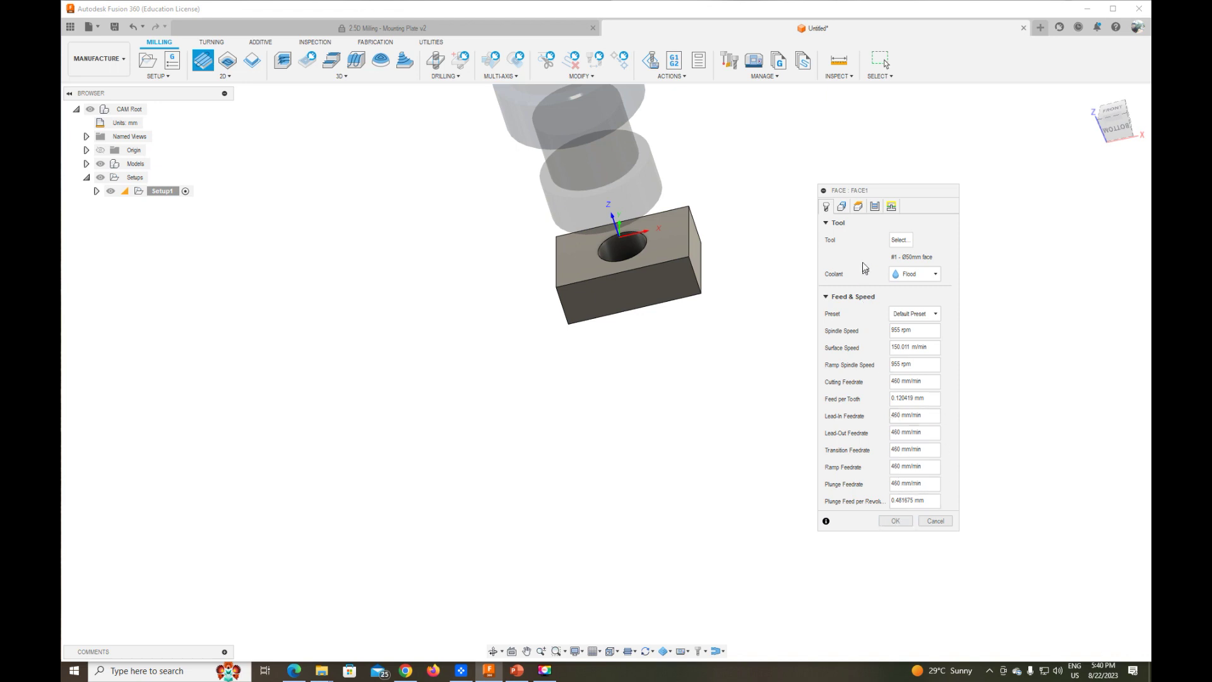
click(842, 207)
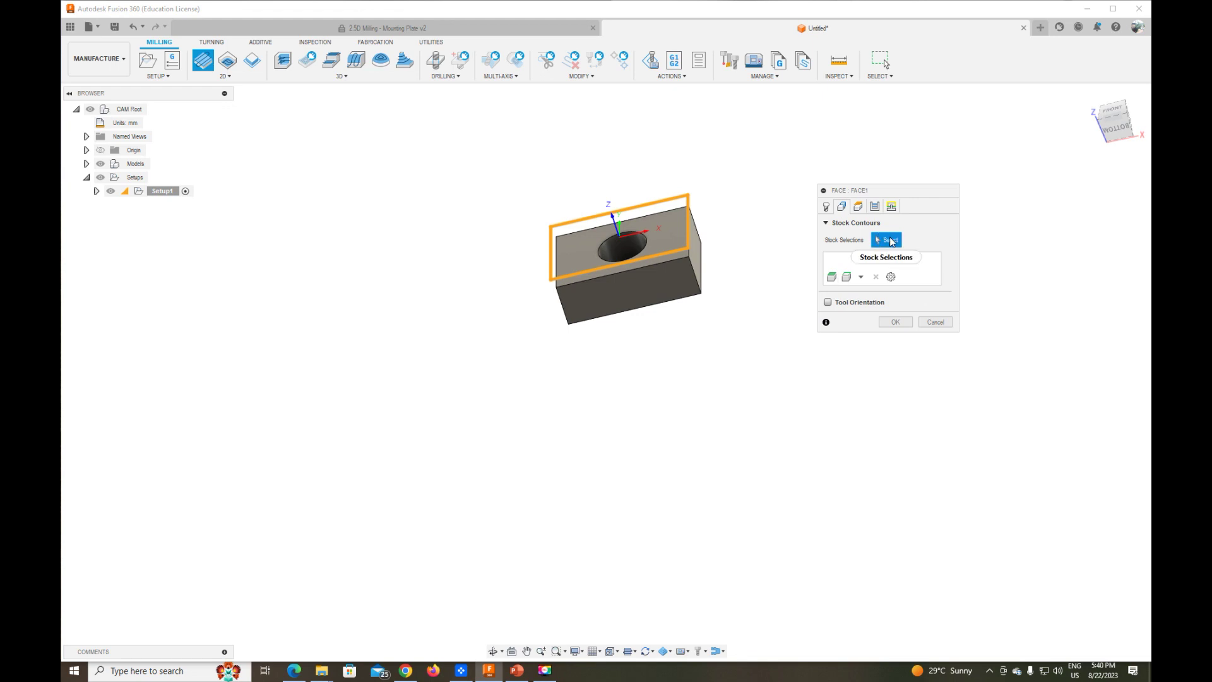
mouse_move(888, 239)
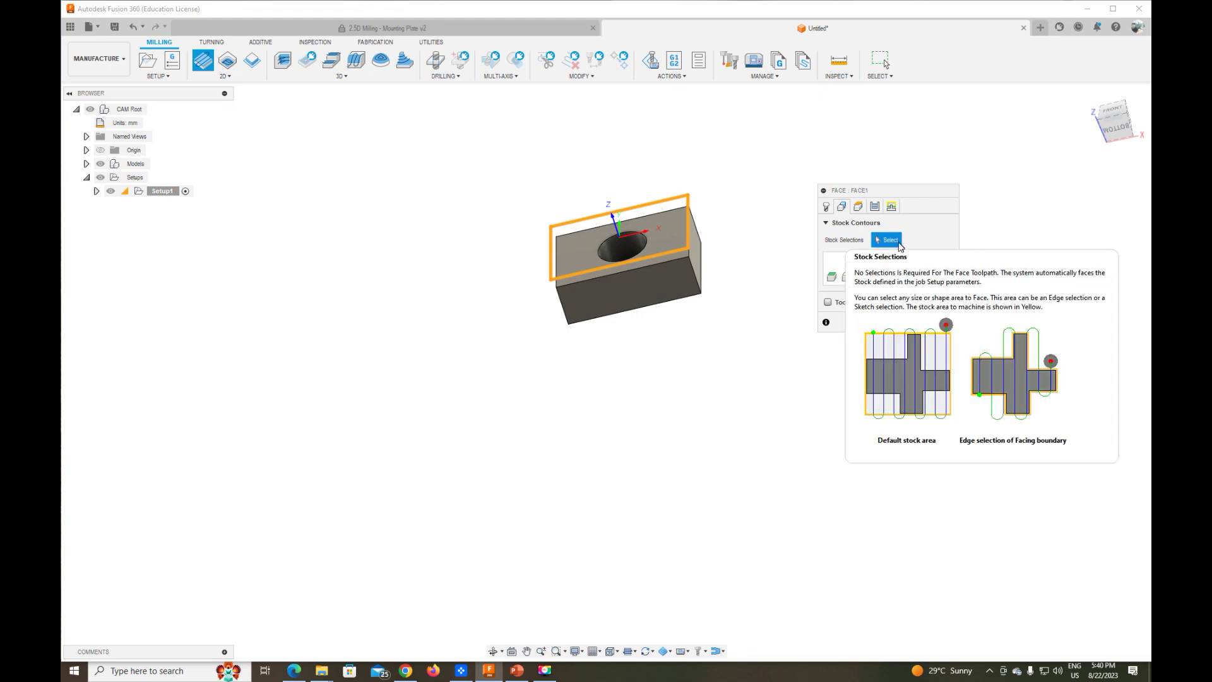
Leave the Feed, Top and Bottom Height offsets at defaults, then show the 35 mm stepover passes.
click(858, 207)
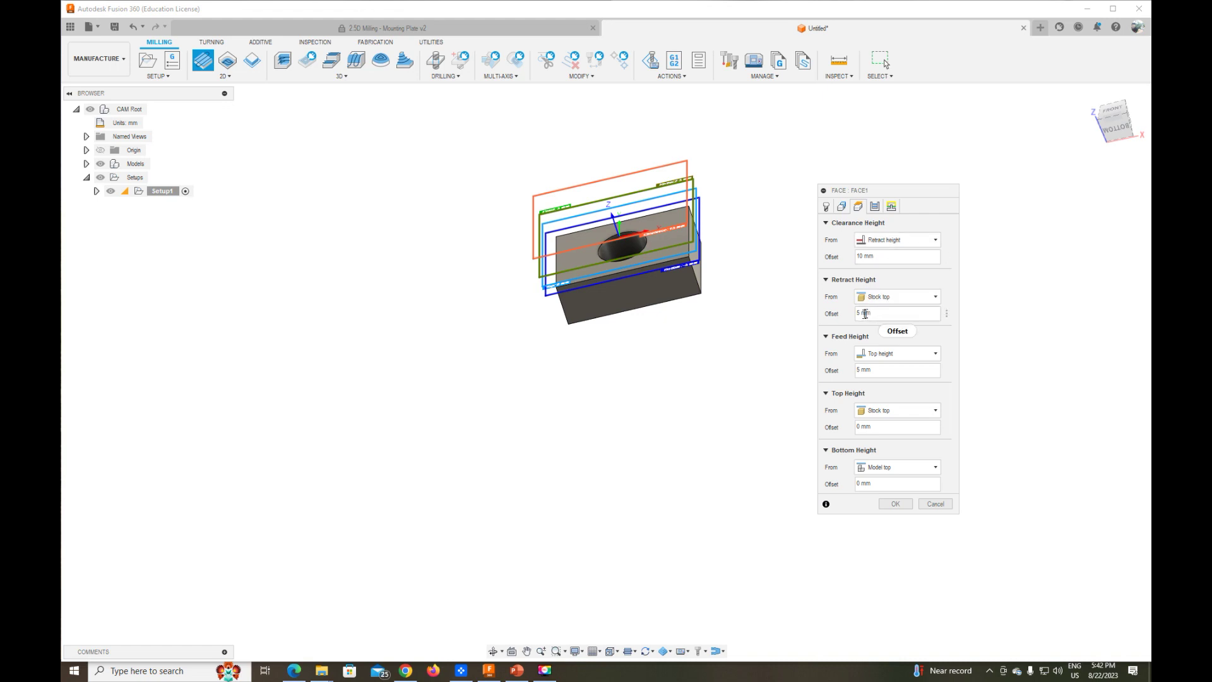
click(889, 372)
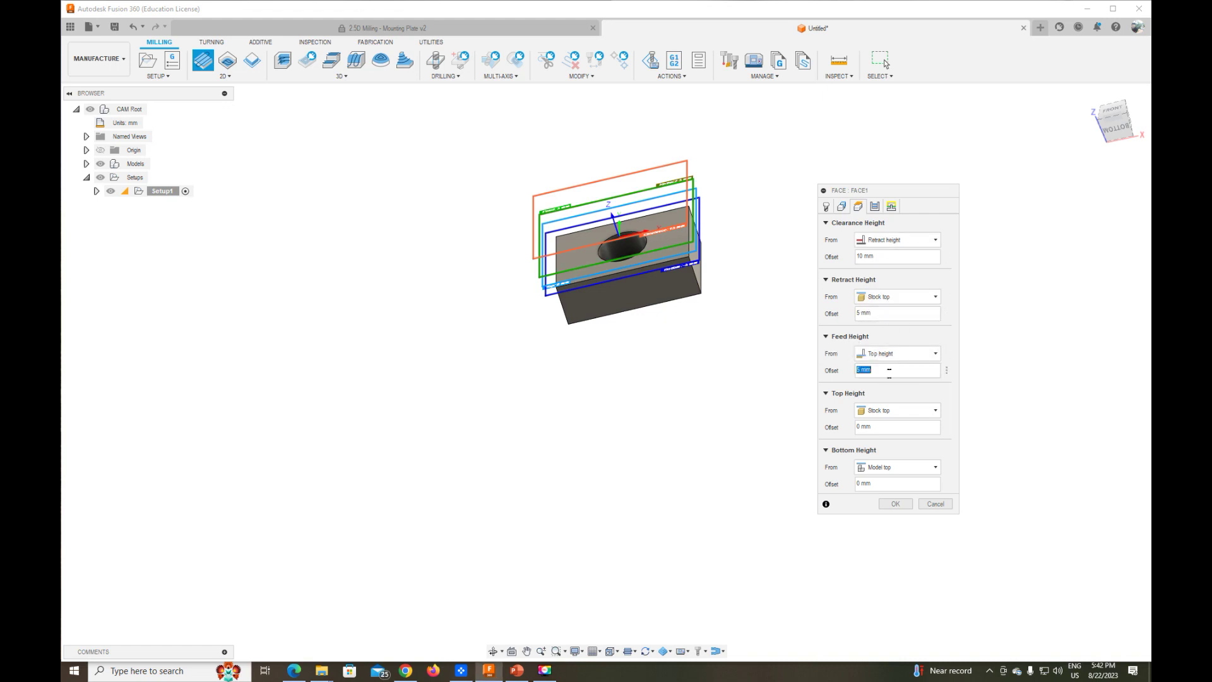
mouse_move(897, 426)
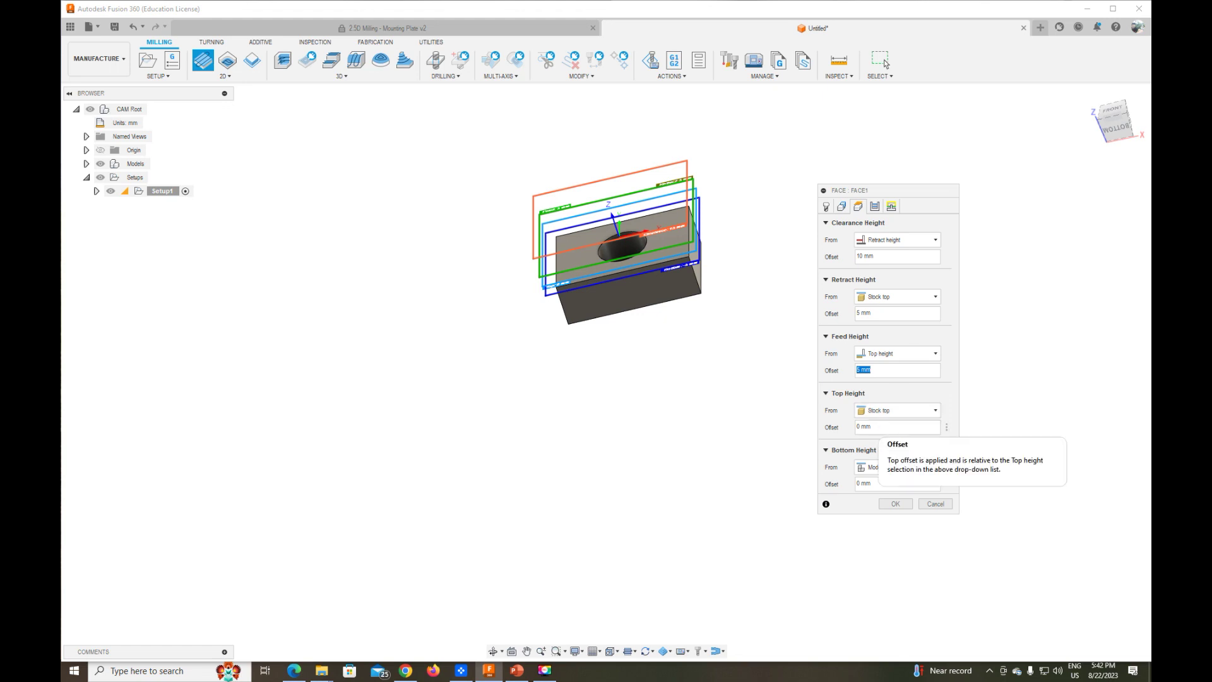
click(884, 427)
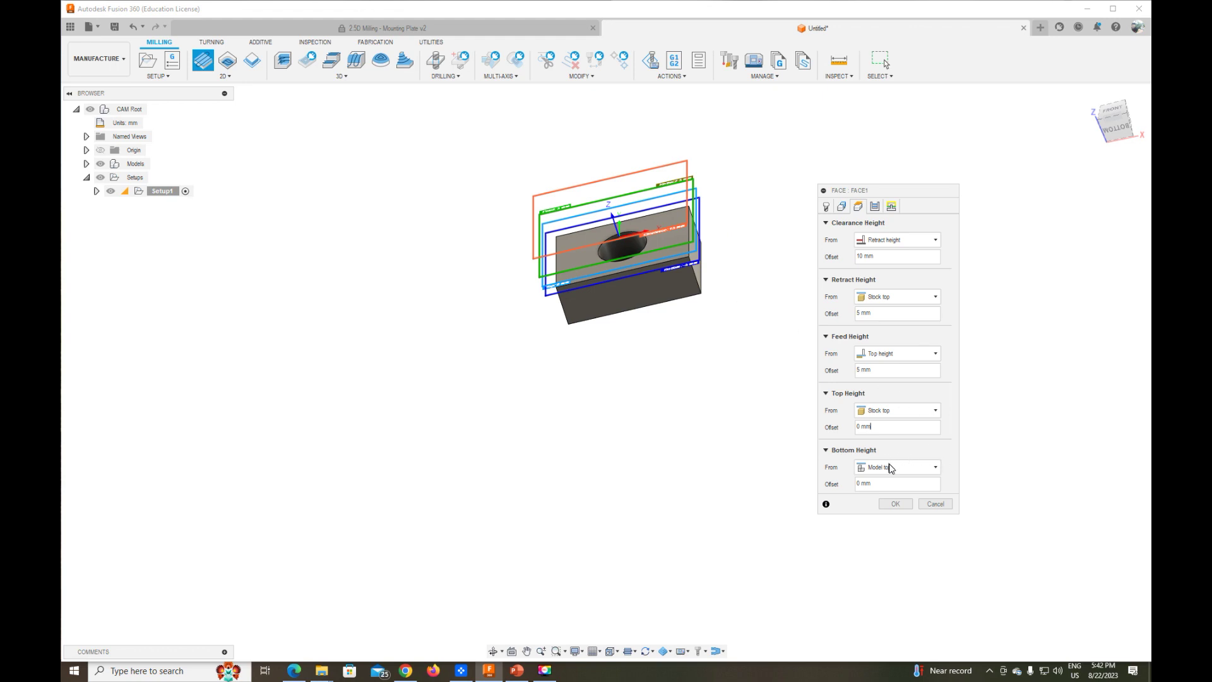
click(896, 480)
click(876, 208)
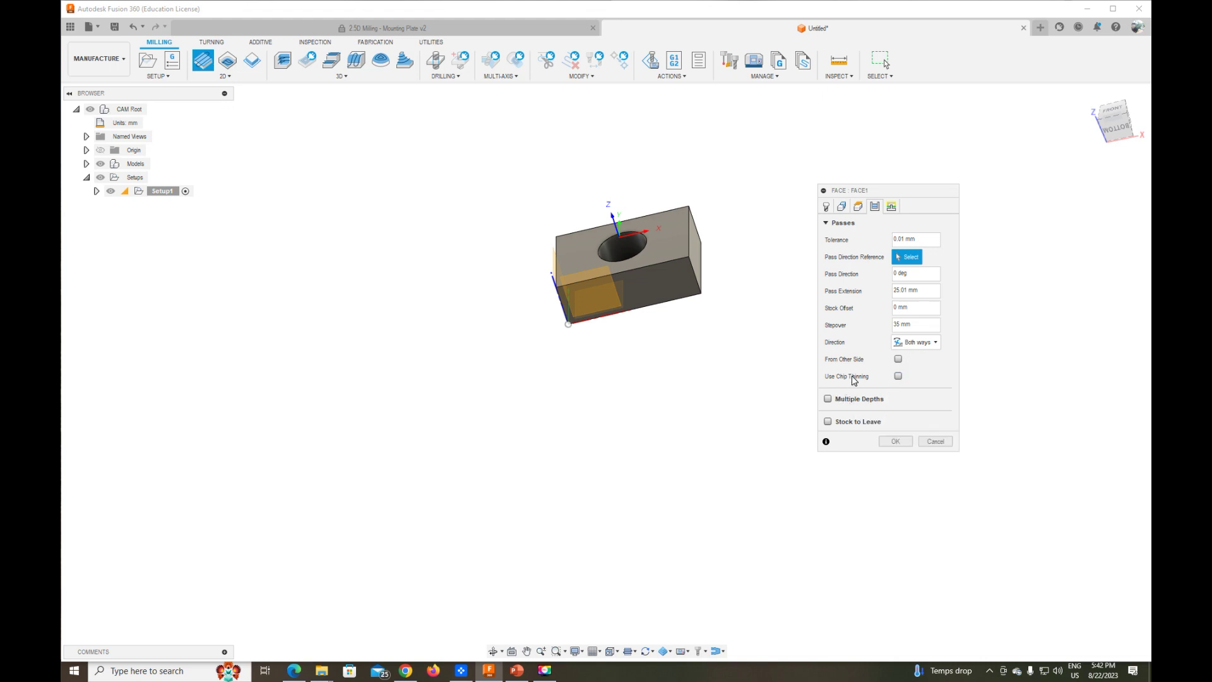
mouse_move(854, 400)
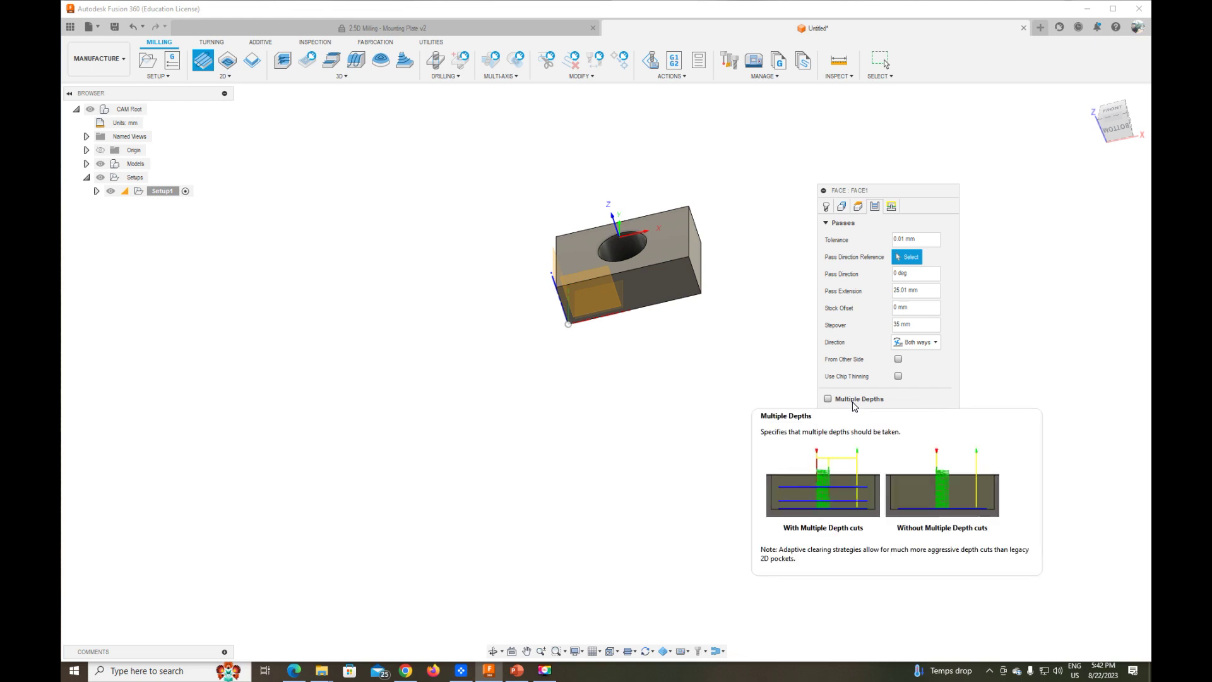
Enable 1 mm multiple depths, a 0.1 mm finishing step and 0.1 mm axial stock to leave.
click(828, 398)
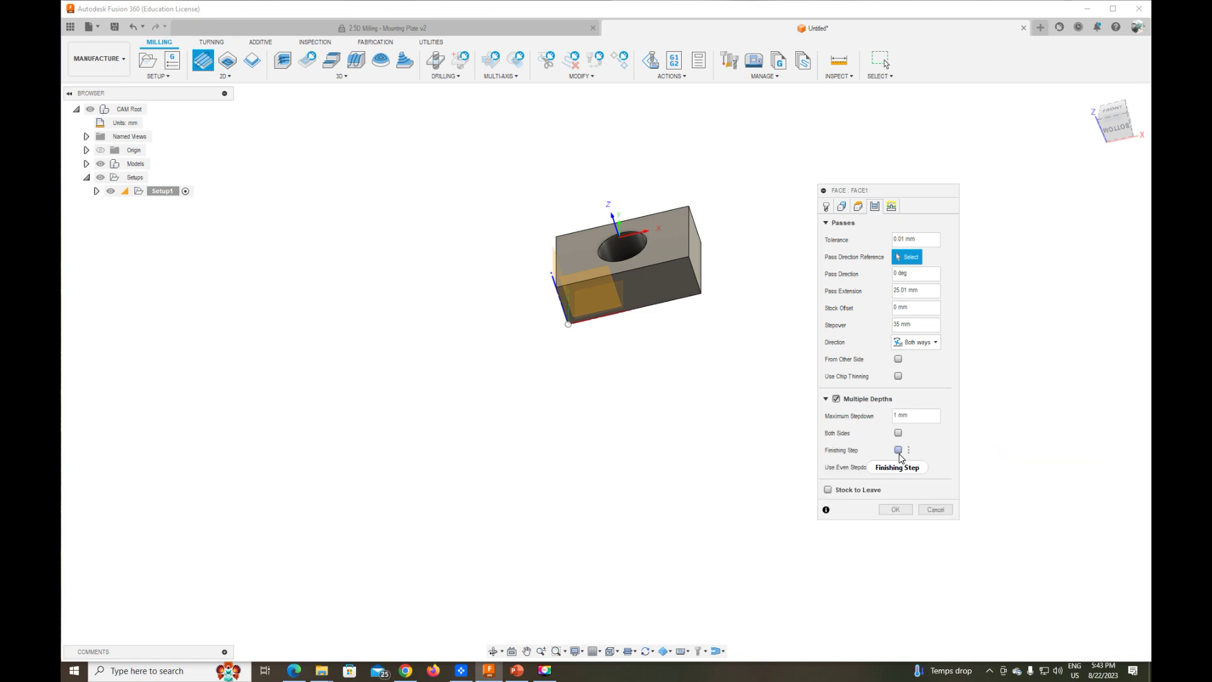
click(898, 449)
click(946, 484)
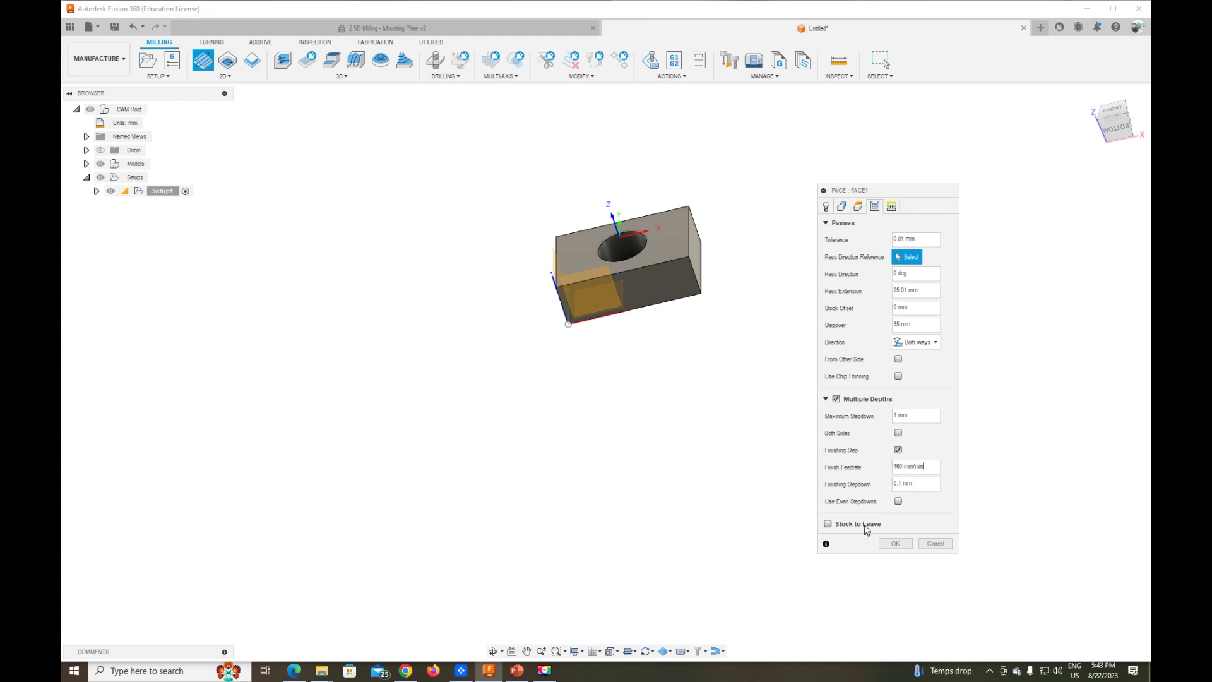
click(840, 525)
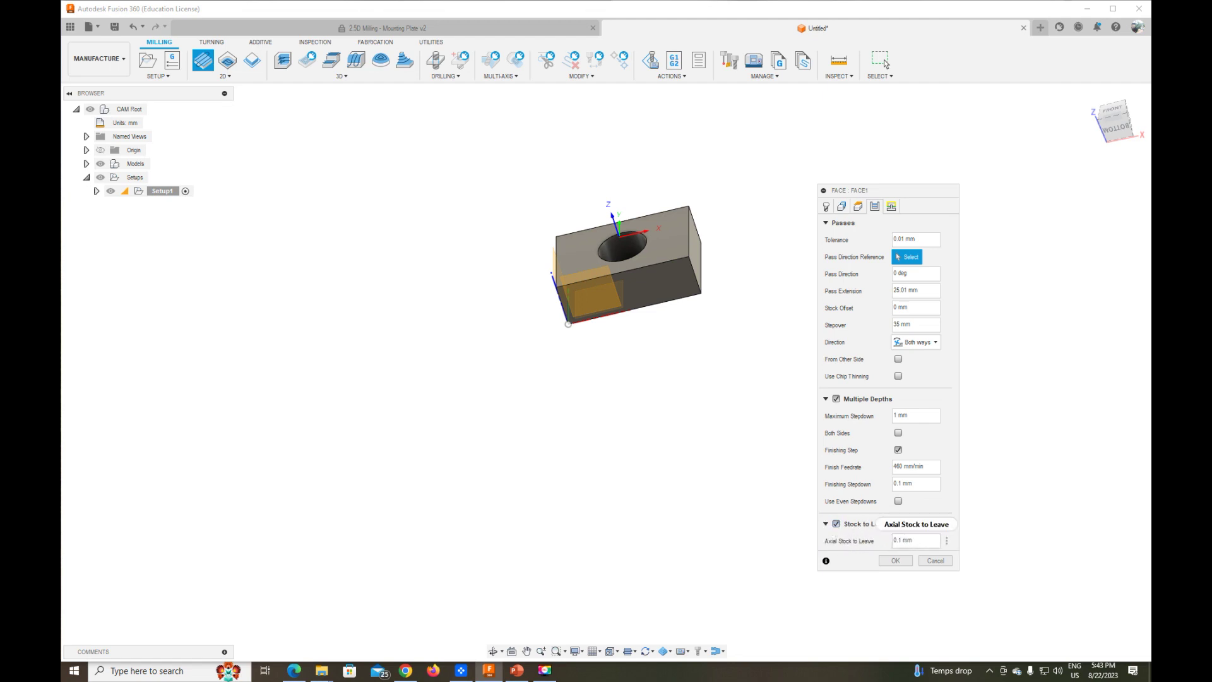
click(907, 540)
Allow rapid retracts in the linking settings and generate the Face1 toolpath.
click(892, 208)
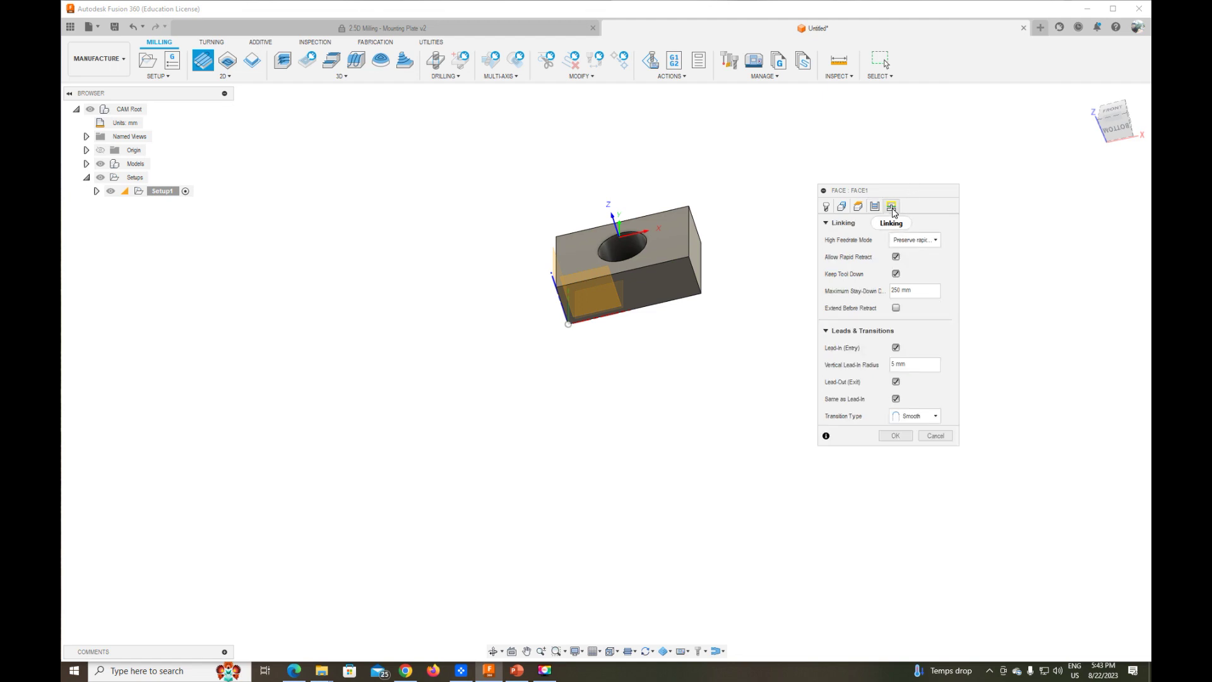
click(897, 256)
click(877, 209)
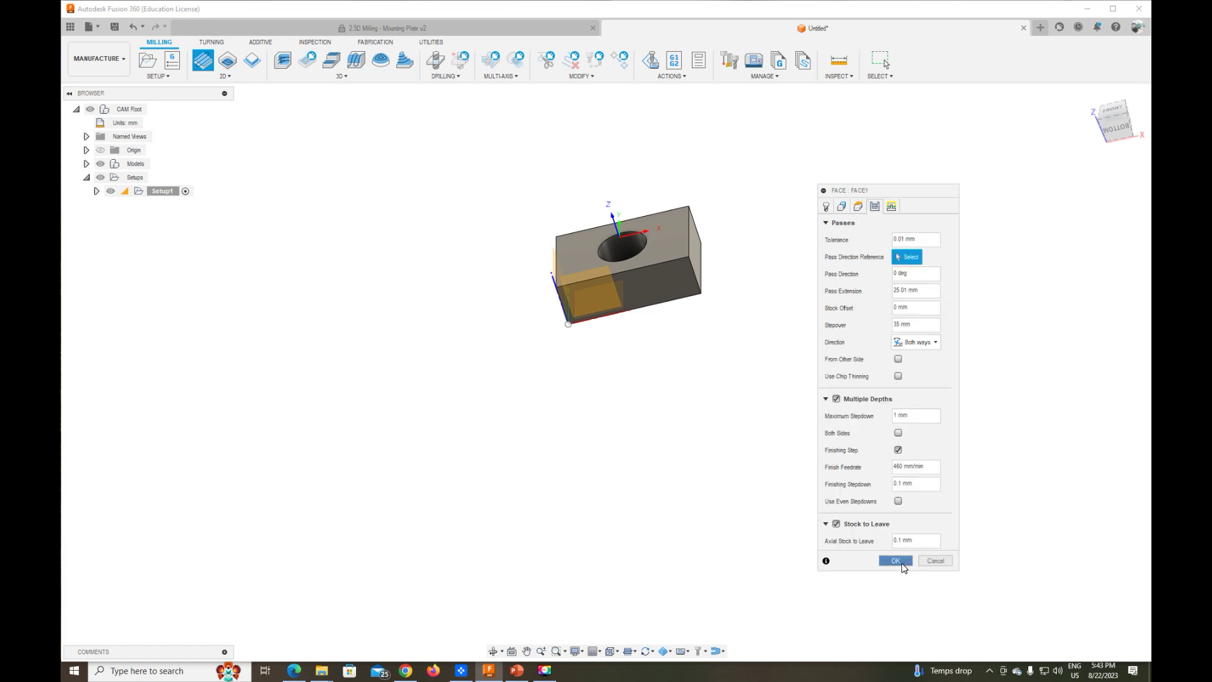
click(896, 561)
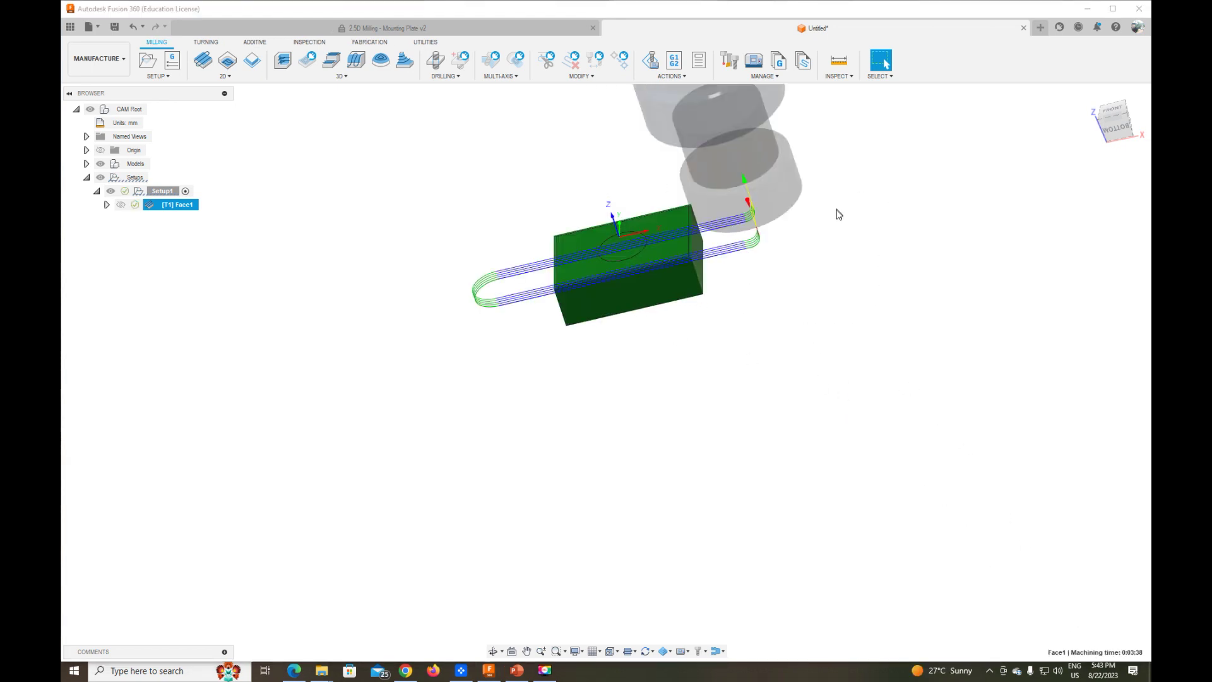
scroll(840, 207, up, 2)
scroll(994, 268, up, 1)
scroll(967, 265, up, 2)
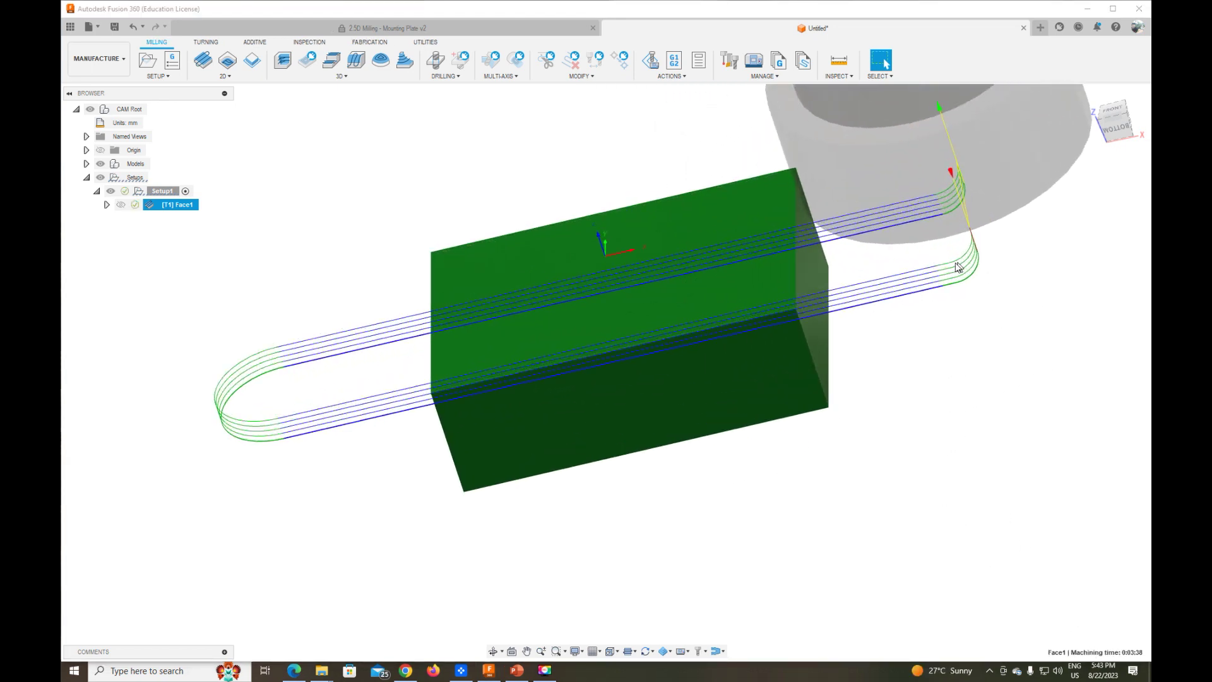
scroll(947, 267, up, 1)
scroll(903, 255, up, 2)
scroll(875, 245, up, 1)
scroll(606, 174, up, 1)
scroll(601, 165, up, 1)
scroll(601, 160, up, 1)
scroll(619, 148, up, 1)
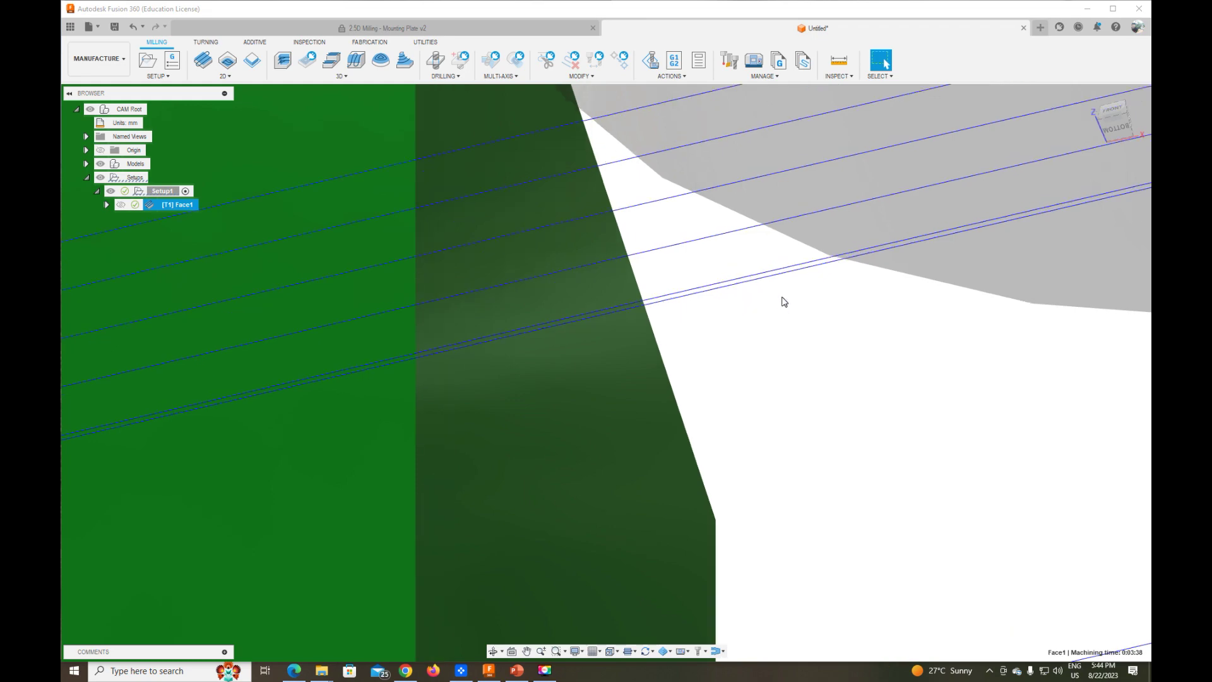
scroll(786, 294, up, 3)
scroll(783, 290, down, 2)
scroll(783, 289, down, 2)
scroll(783, 290, down, 1)
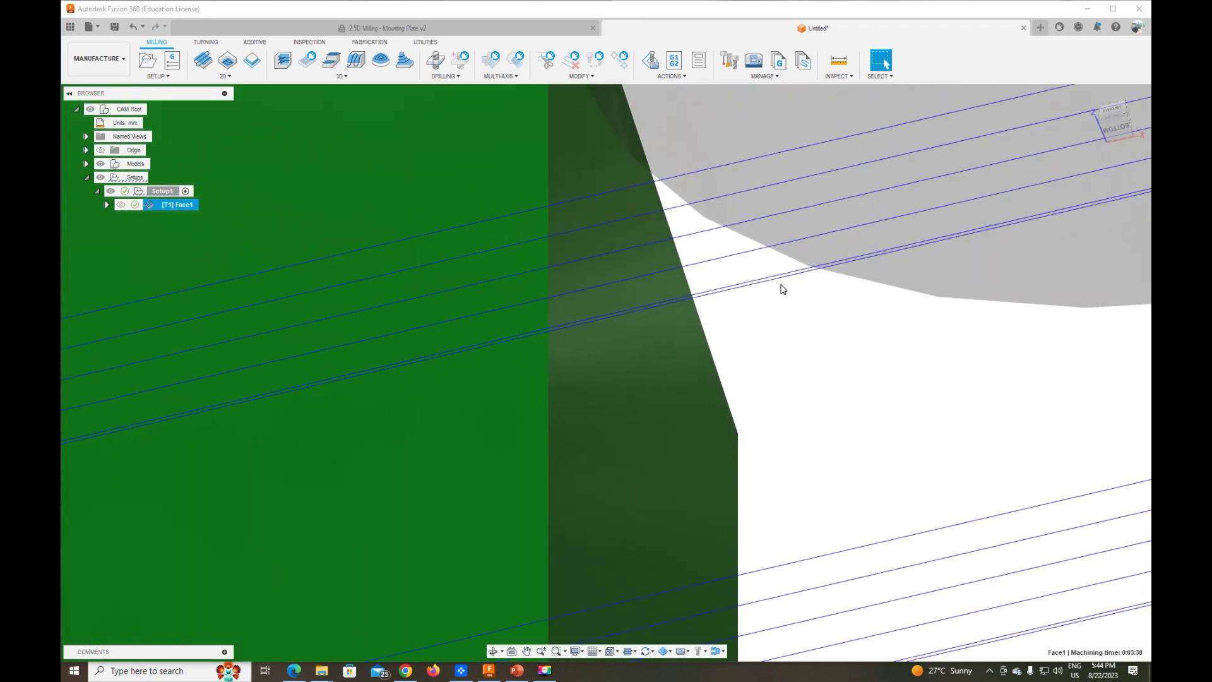
scroll(783, 290, down, 1)
scroll(784, 289, down, 2)
scroll(786, 288, down, 3)
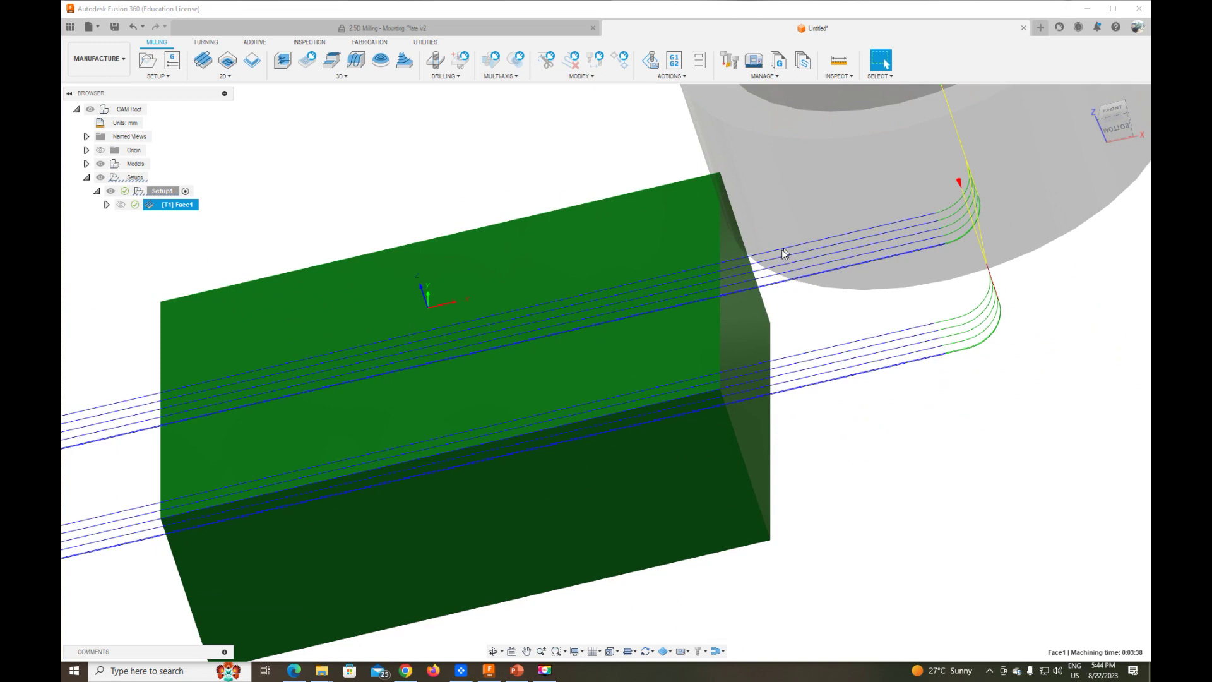
scroll(782, 254, up, 1)
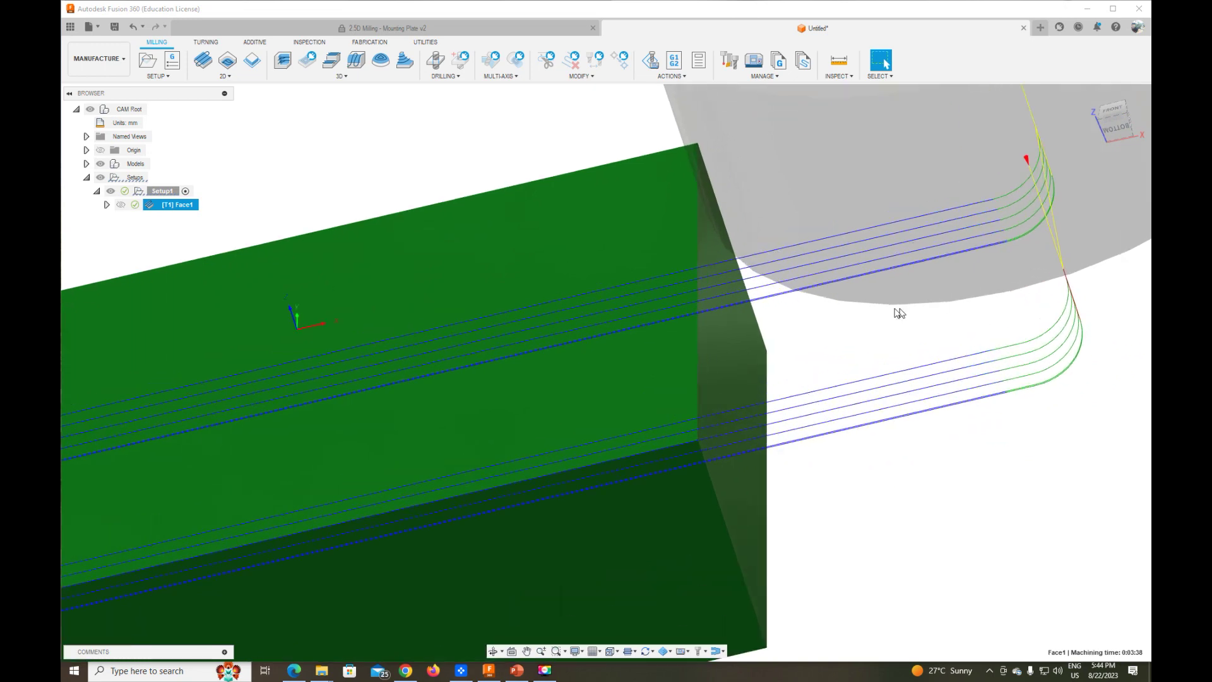
scroll(1131, 158, up, 3)
scroll(1036, 233, up, 2)
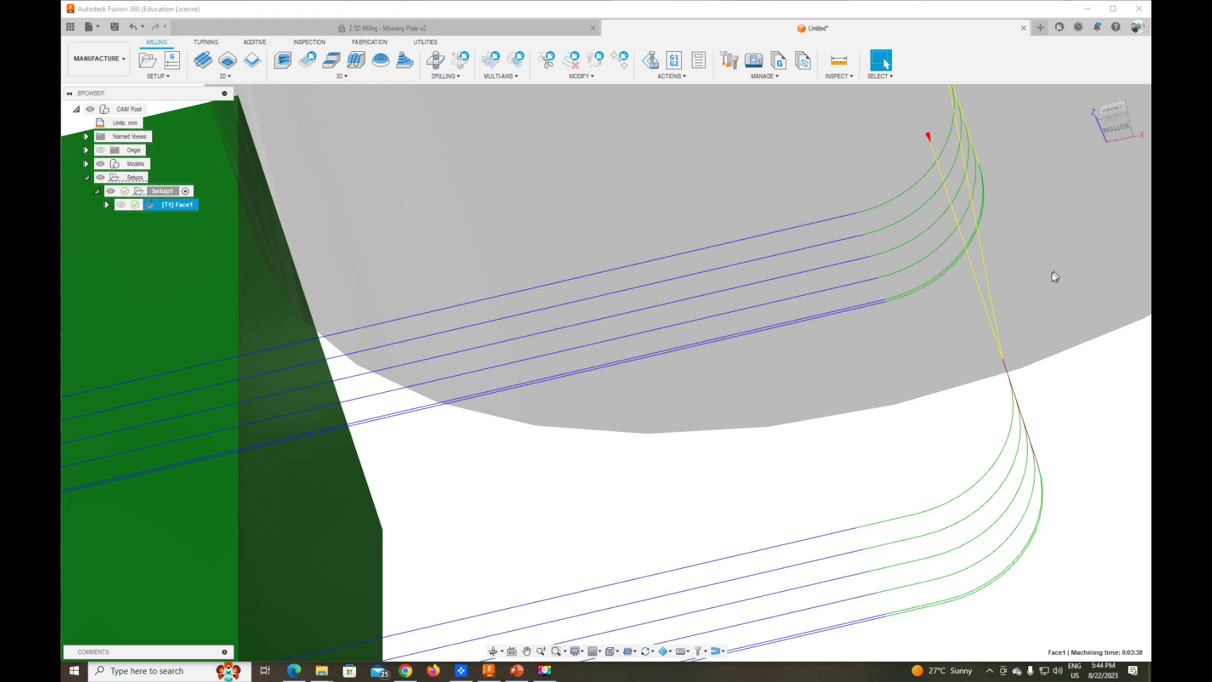
scroll(961, 247, up, 2)
scroll(961, 245, down, 2)
scroll(962, 244, down, 2)
scroll(961, 244, down, 1)
scroll(962, 243, down, 1)
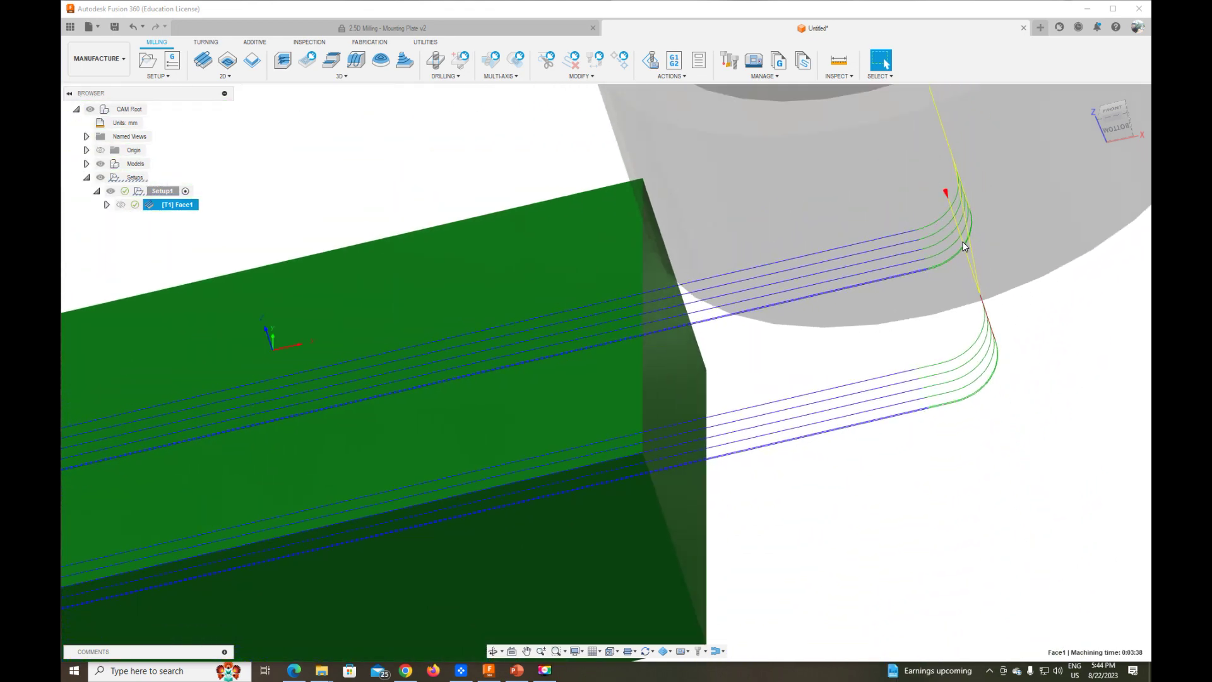
scroll(963, 241, down, 1)
scroll(964, 239, down, 2)
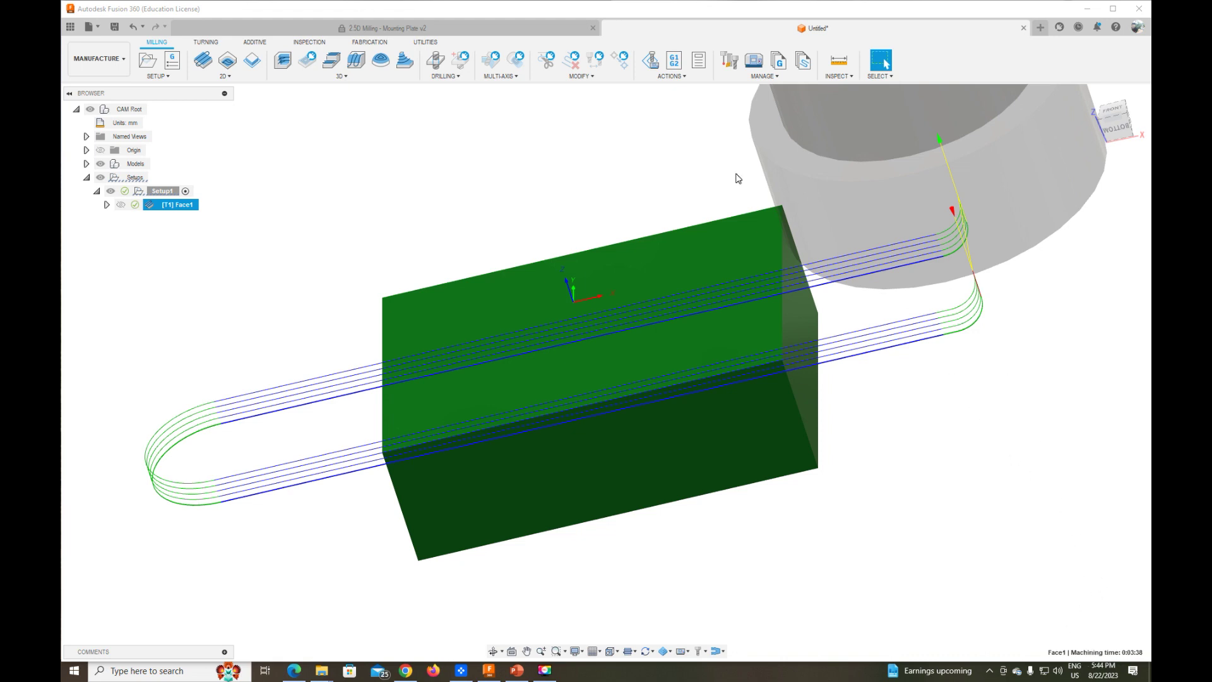
click(181, 214)
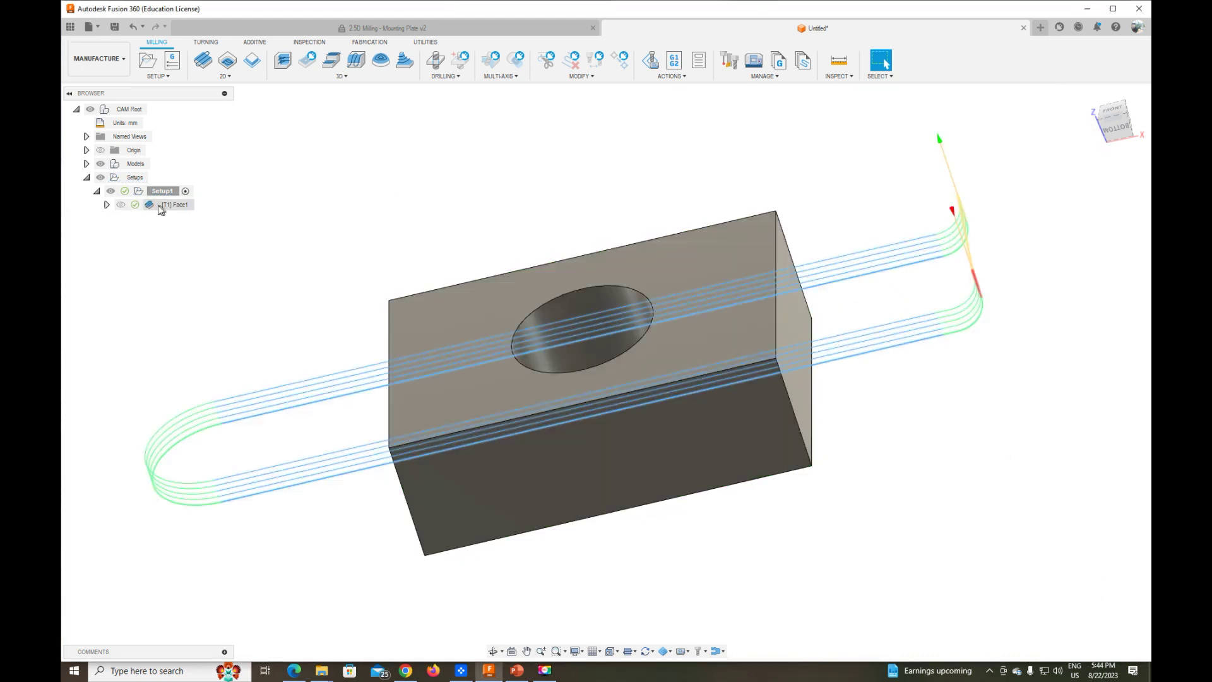
click(160, 207)
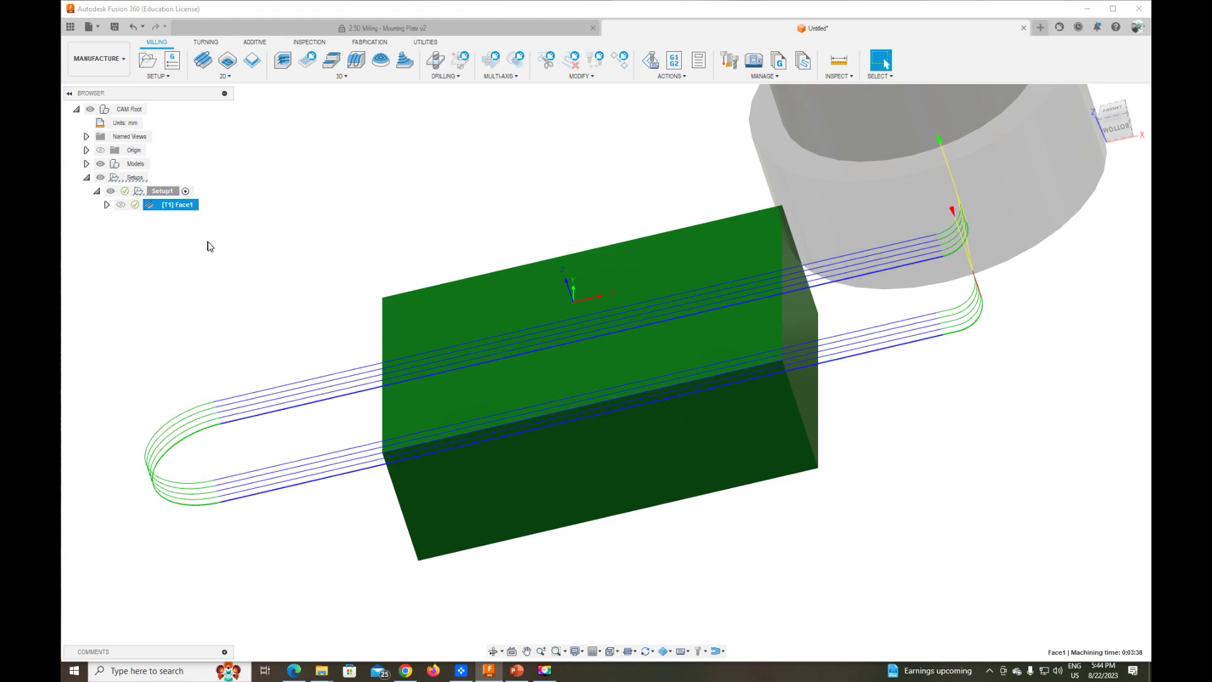
drag(83, 190, 285, 228)
drag(556, 206, 299, 207)
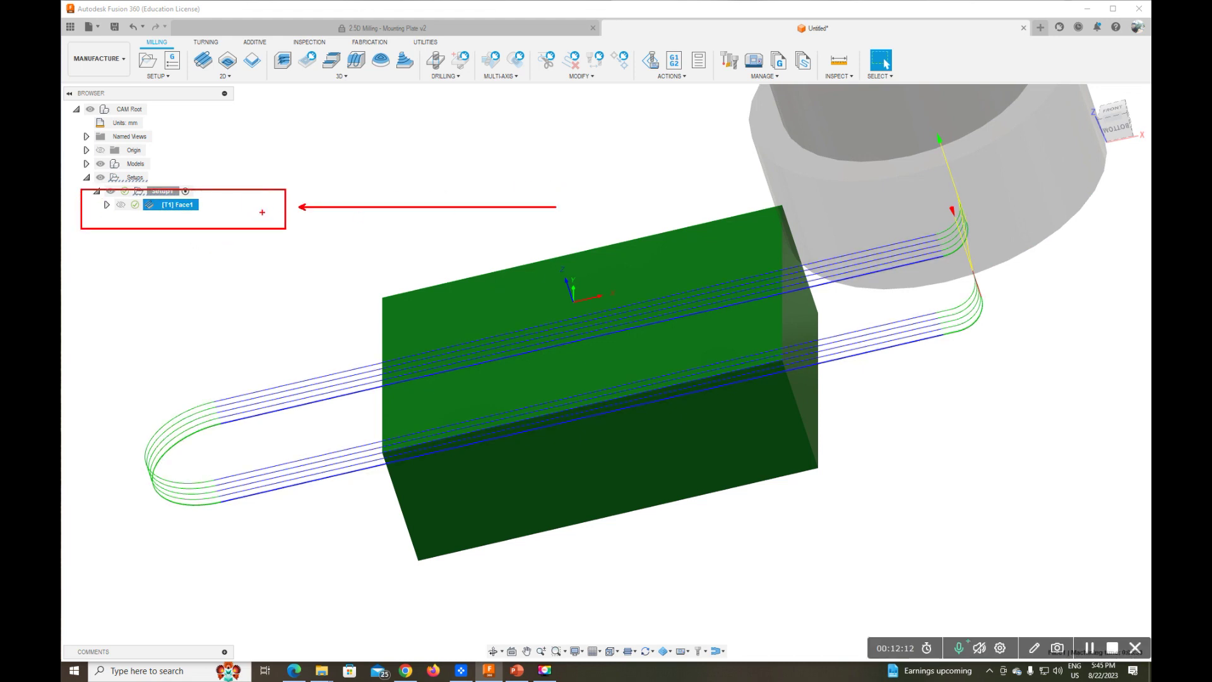
click(168, 212)
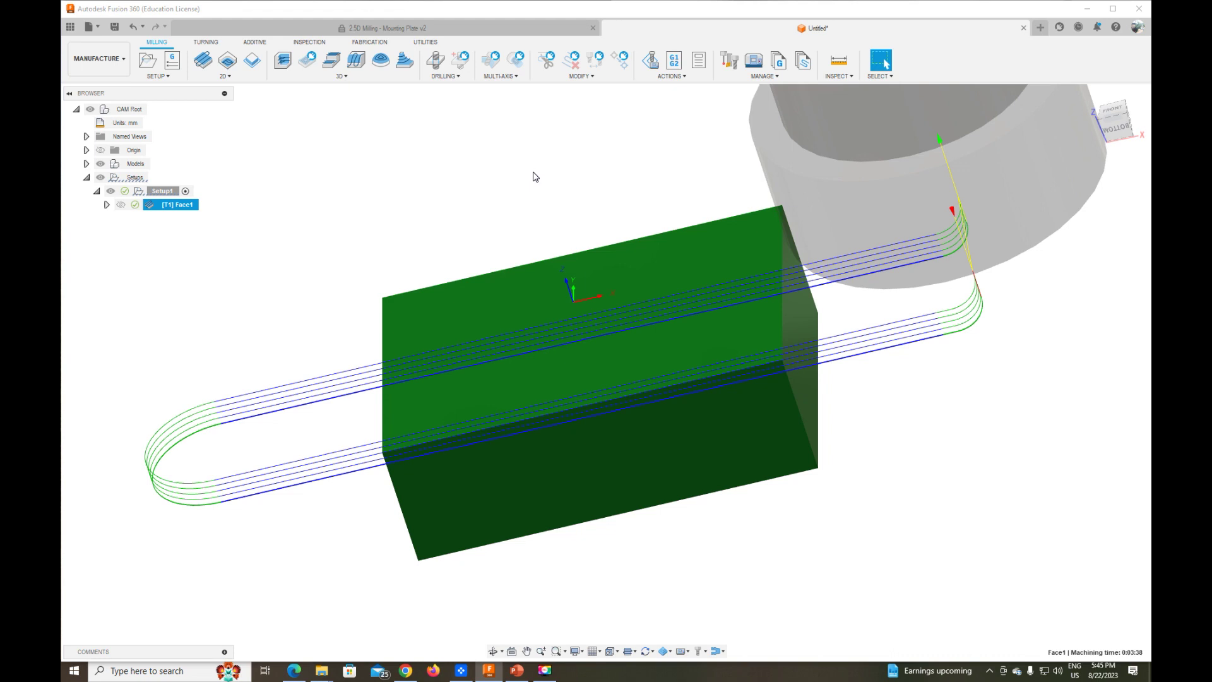
Launch Simulate with Machine for Face1 and enlarge the simulation panel to show stock and holder.
drag(638, 32, 674, 96)
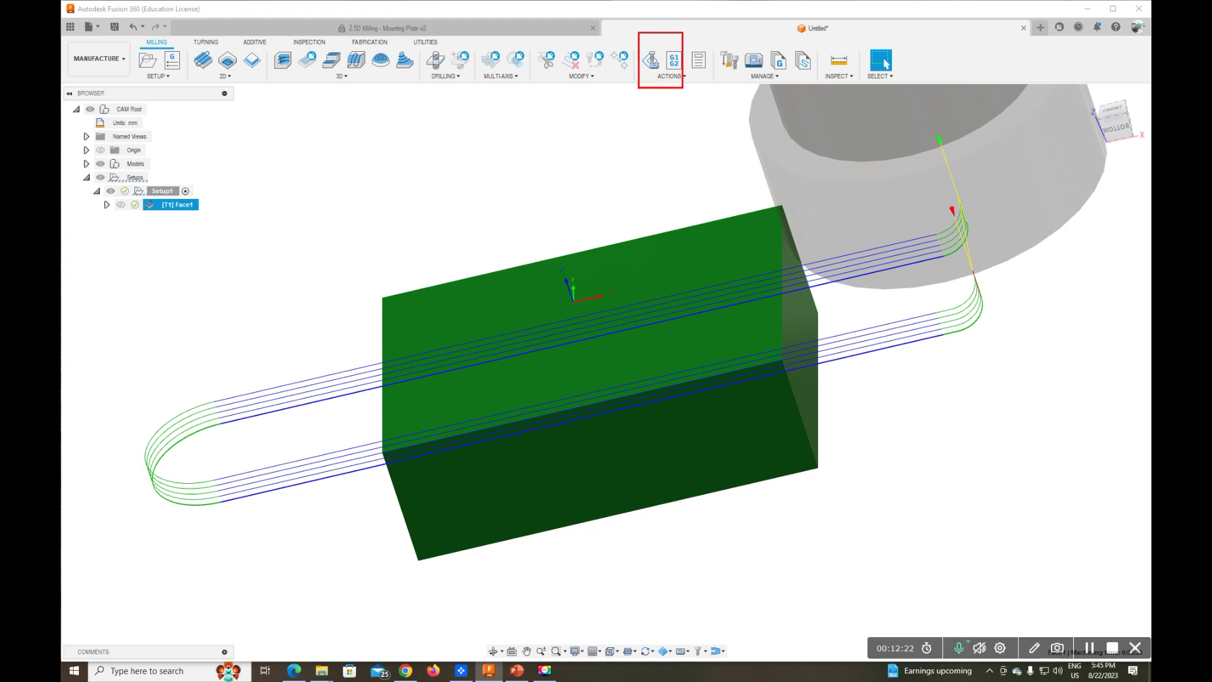
drag(327, 237, 632, 90)
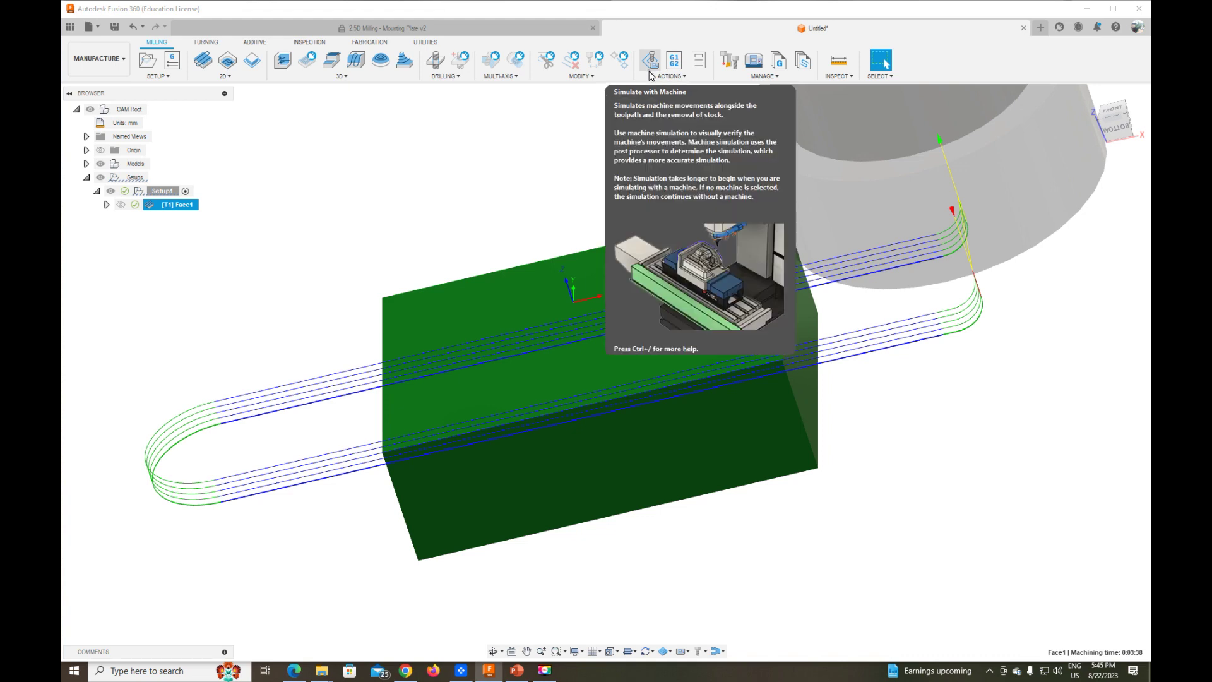
click(651, 64)
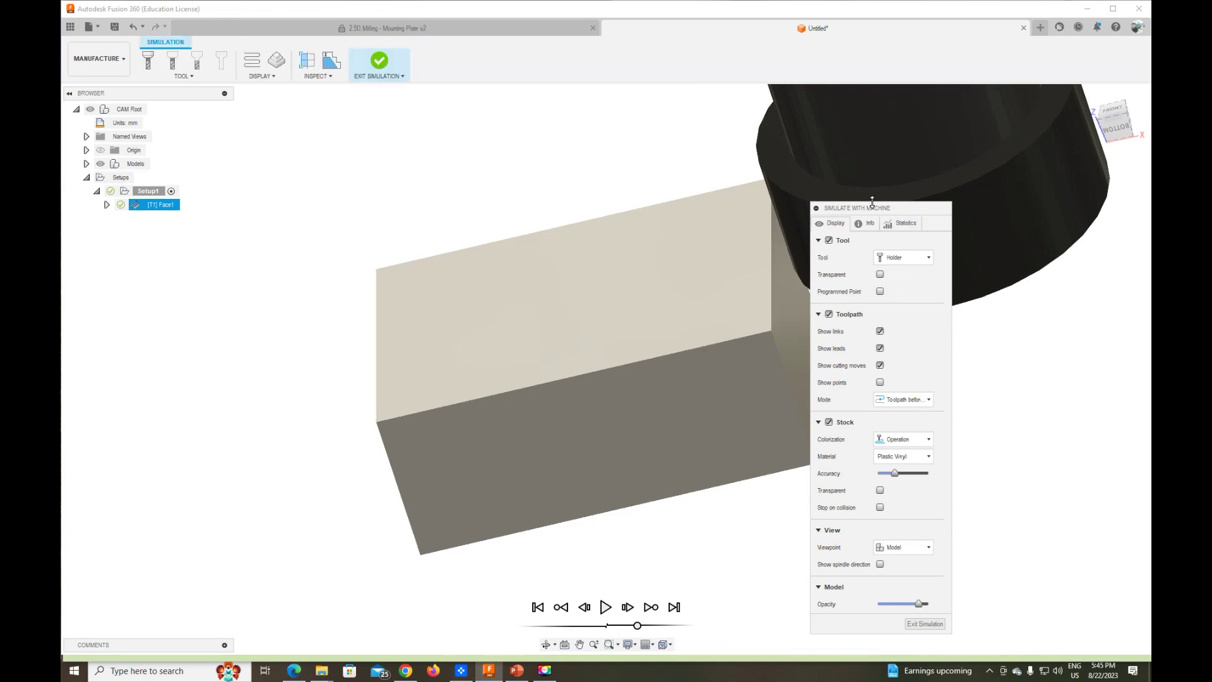
drag(872, 201, 872, 136)
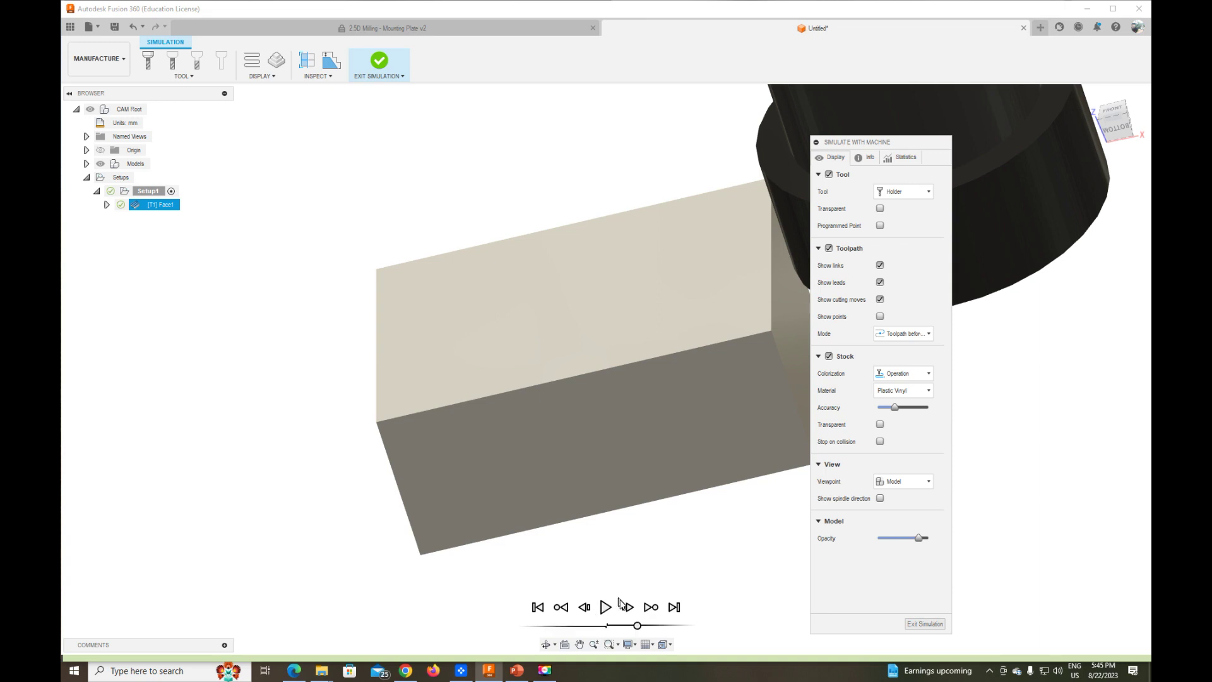
drag(719, 447, 617, 594)
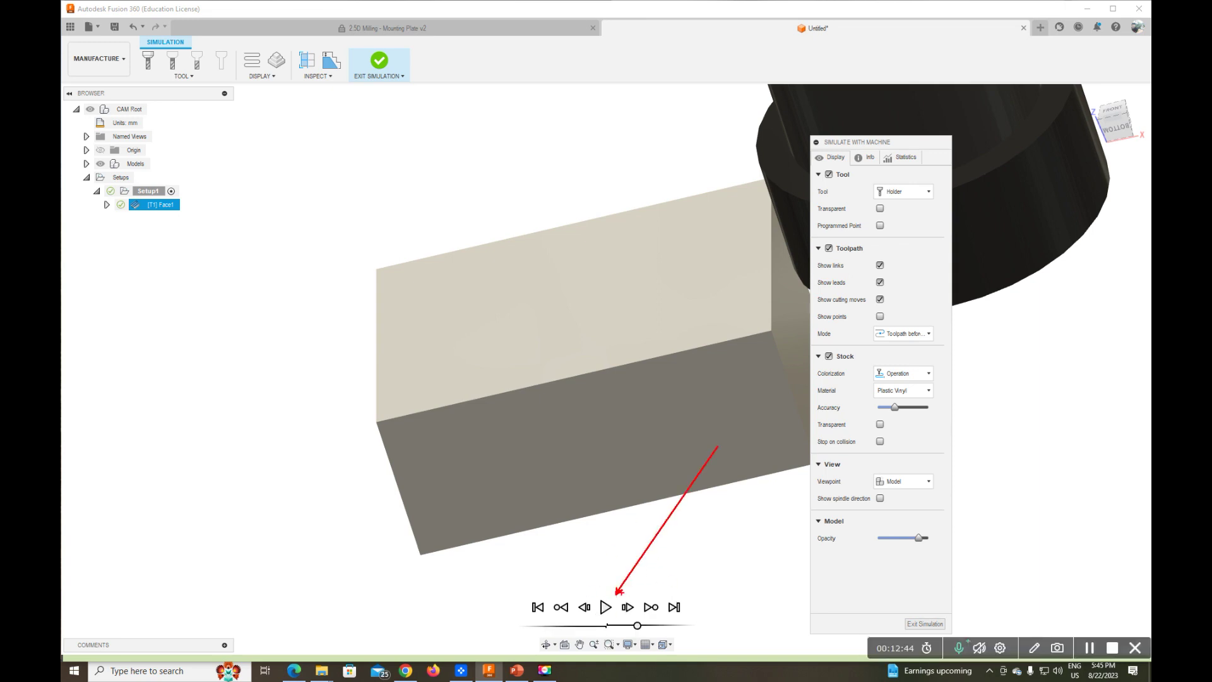
Zoom in on the stock block and start playback of the Face1 machine simulation.
scroll(688, 452, up, 4)
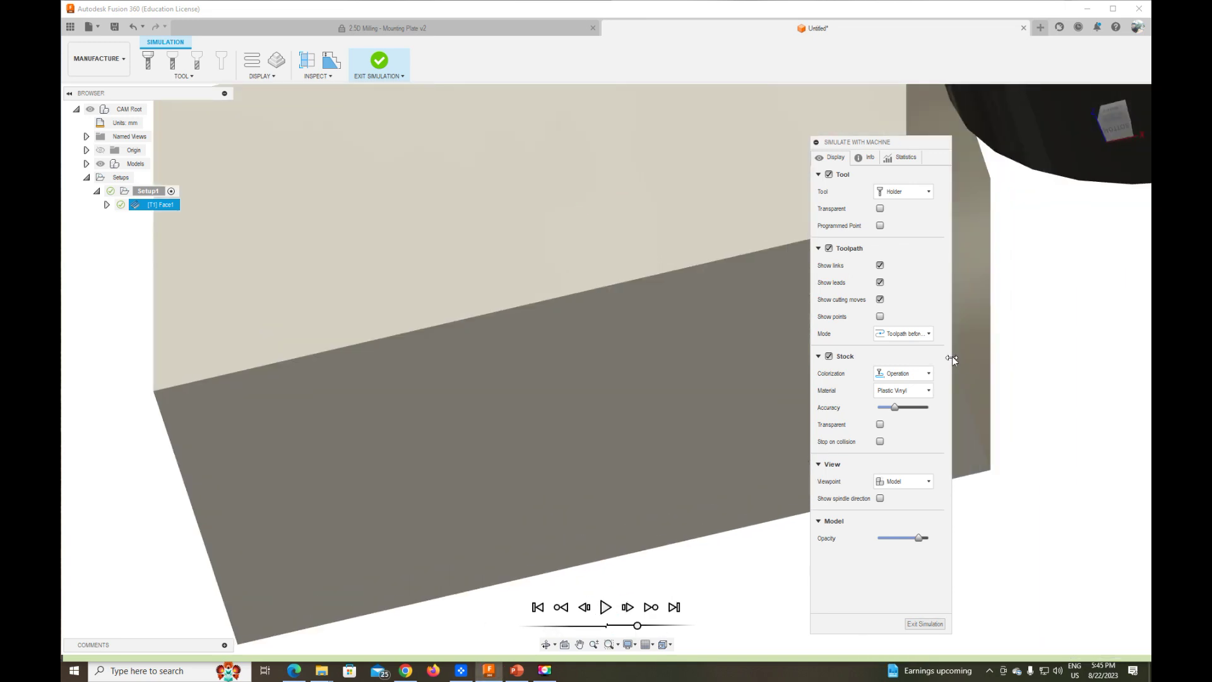
scroll(1077, 257, down, 3)
scroll(1080, 287, down, 2)
scroll(1128, 330, down, 1)
scroll(1136, 218, up, 2)
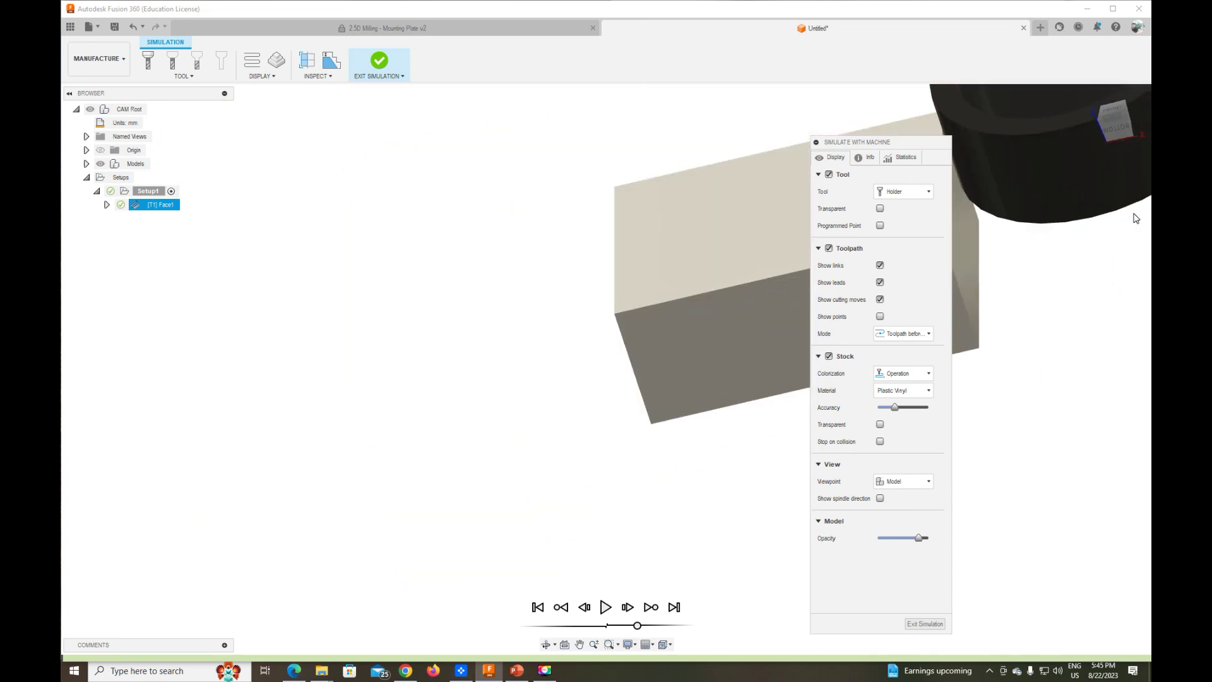
scroll(1136, 219, up, 2)
click(612, 610)
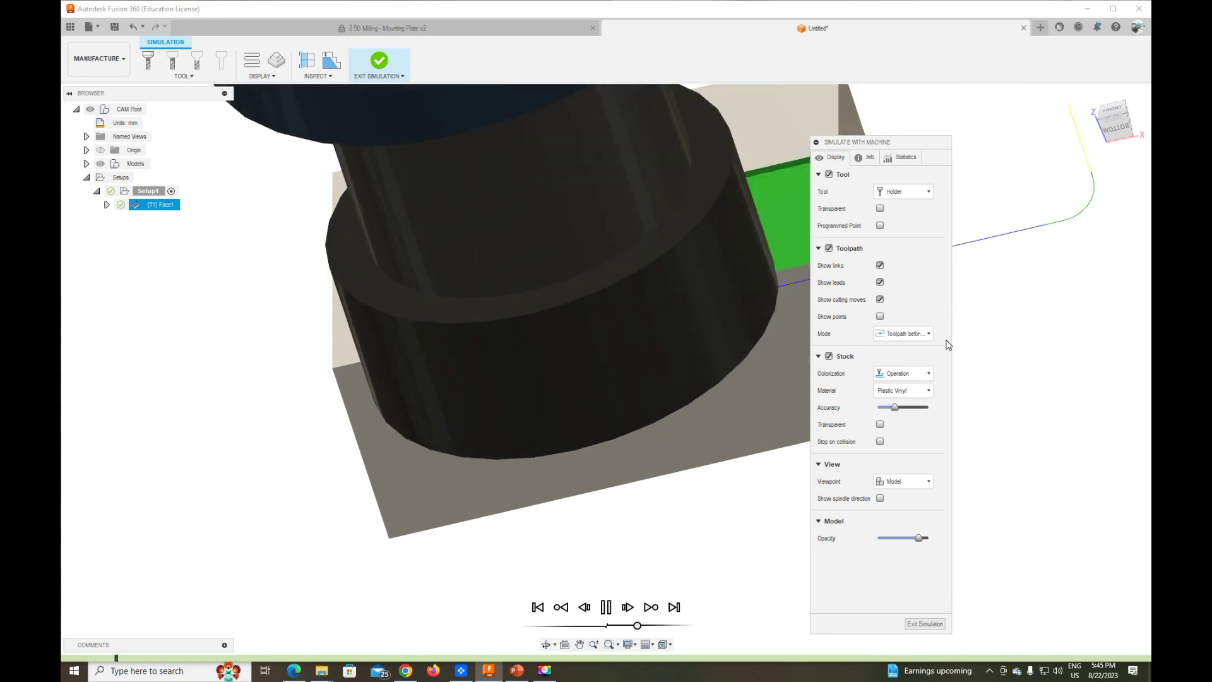
Watch the face mill cut the stock top green, and move the simulation panel aside.
scroll(947, 344, up, 3)
scroll(928, 189, up, 2)
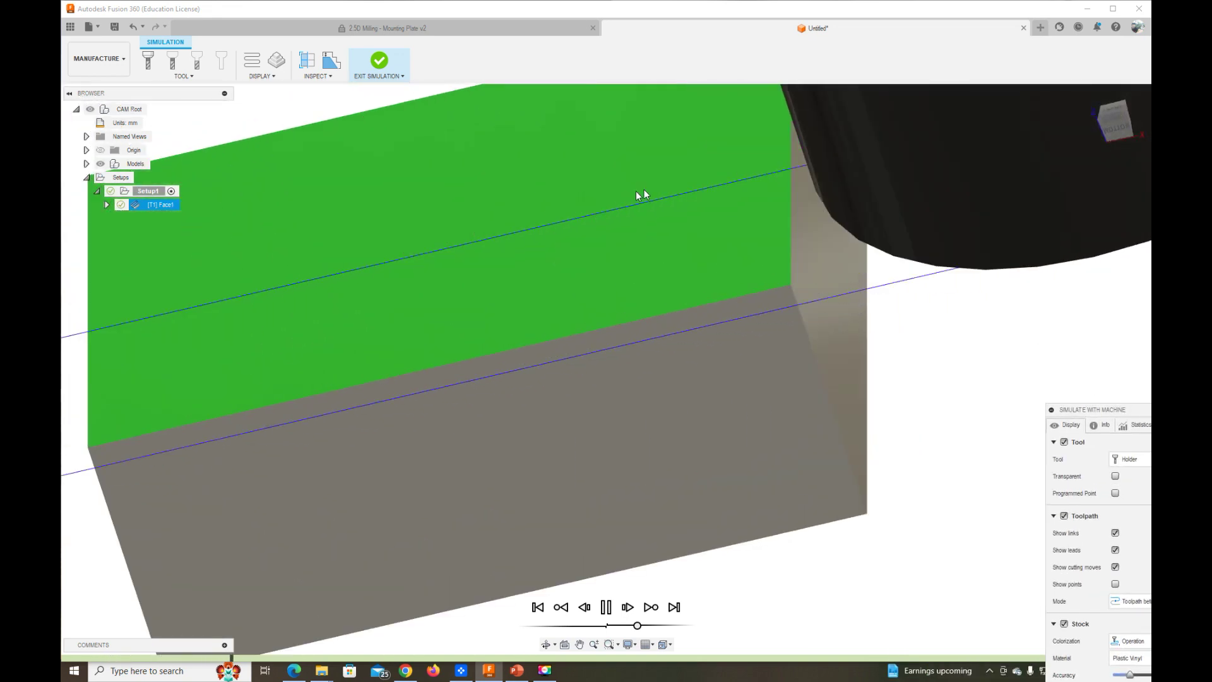
scroll(647, 247, down, 3)
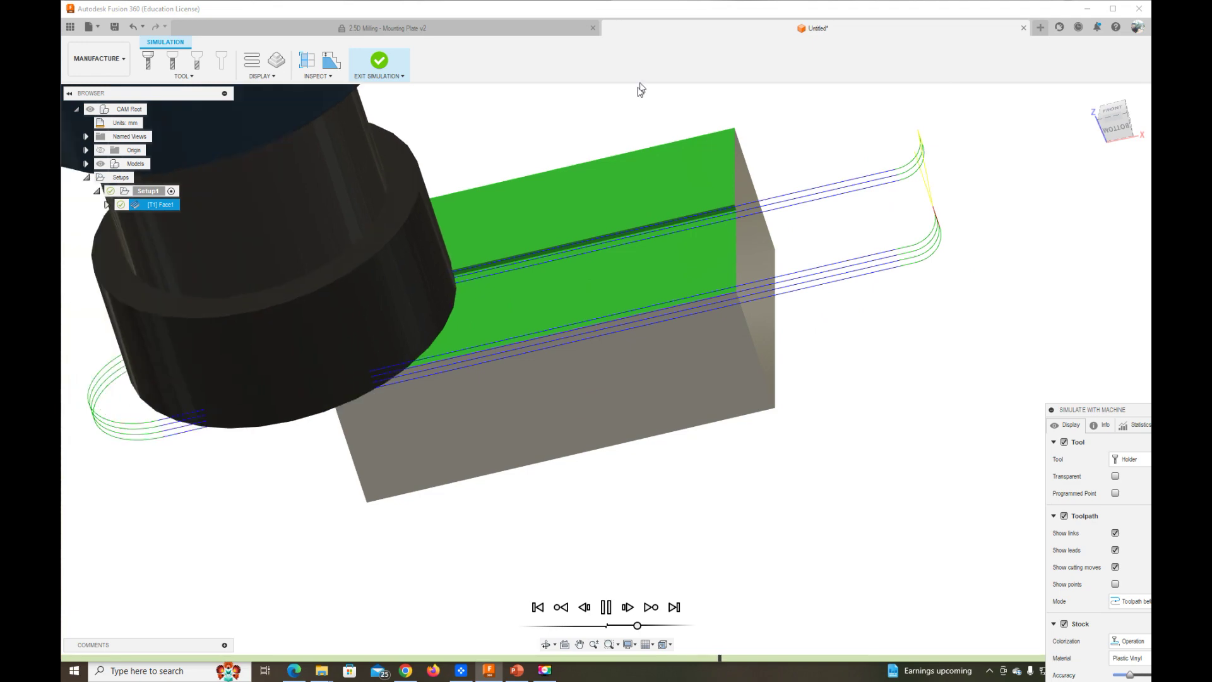
scroll(637, 194, up, 2)
scroll(637, 196, up, 2)
scroll(638, 197, up, 3)
scroll(639, 202, down, 5)
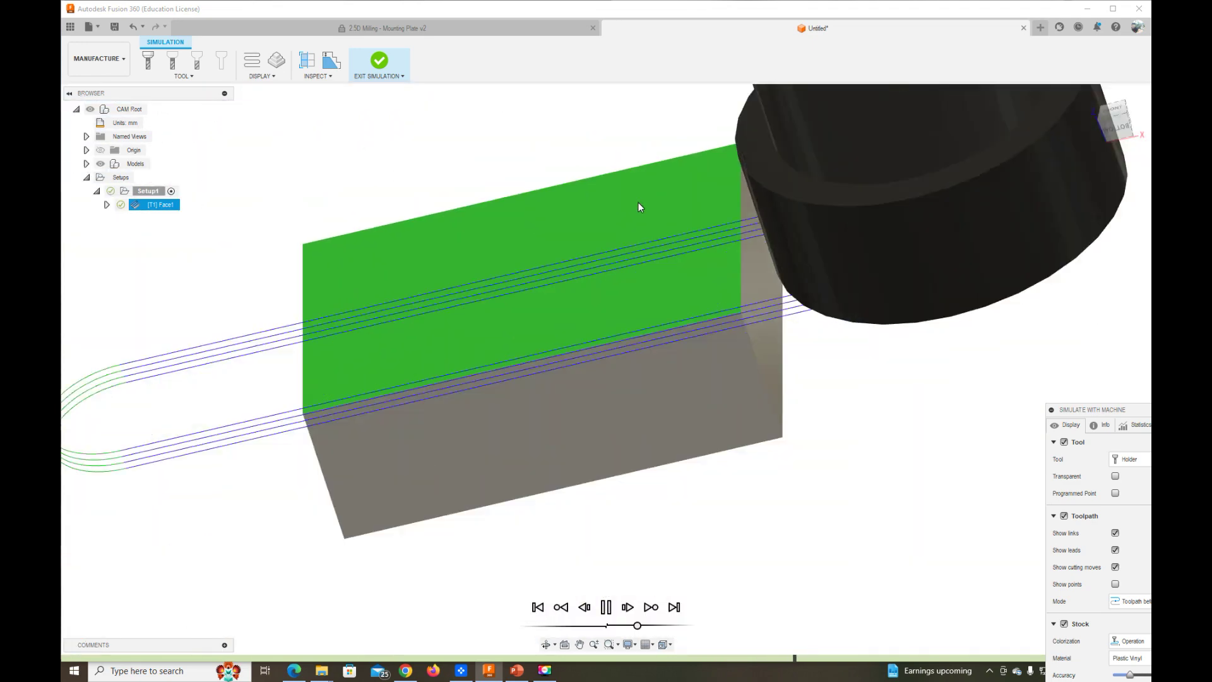
scroll(638, 202, down, 4)
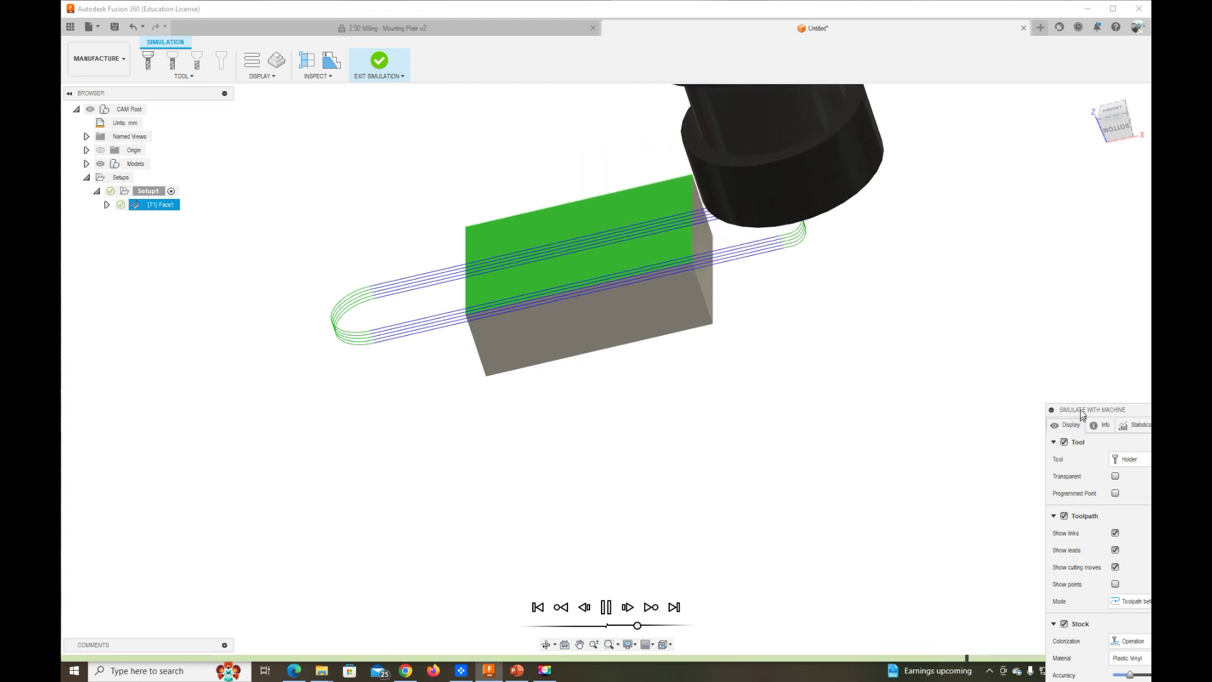
drag(1082, 413, 1037, 339)
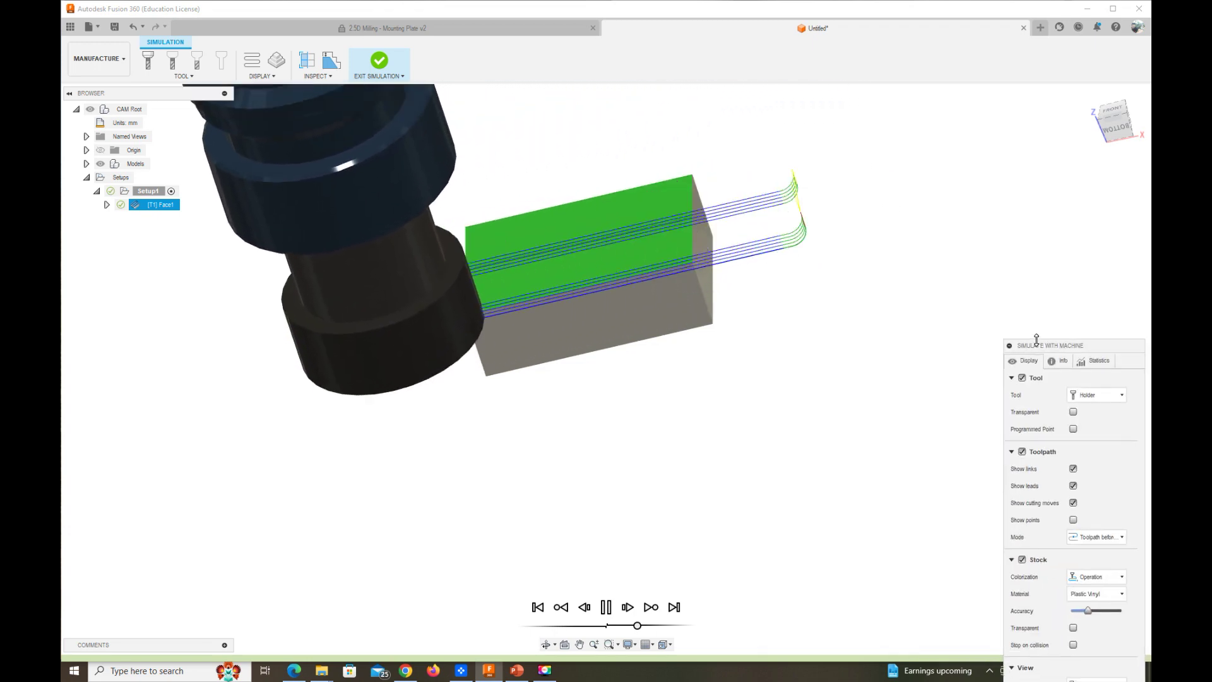